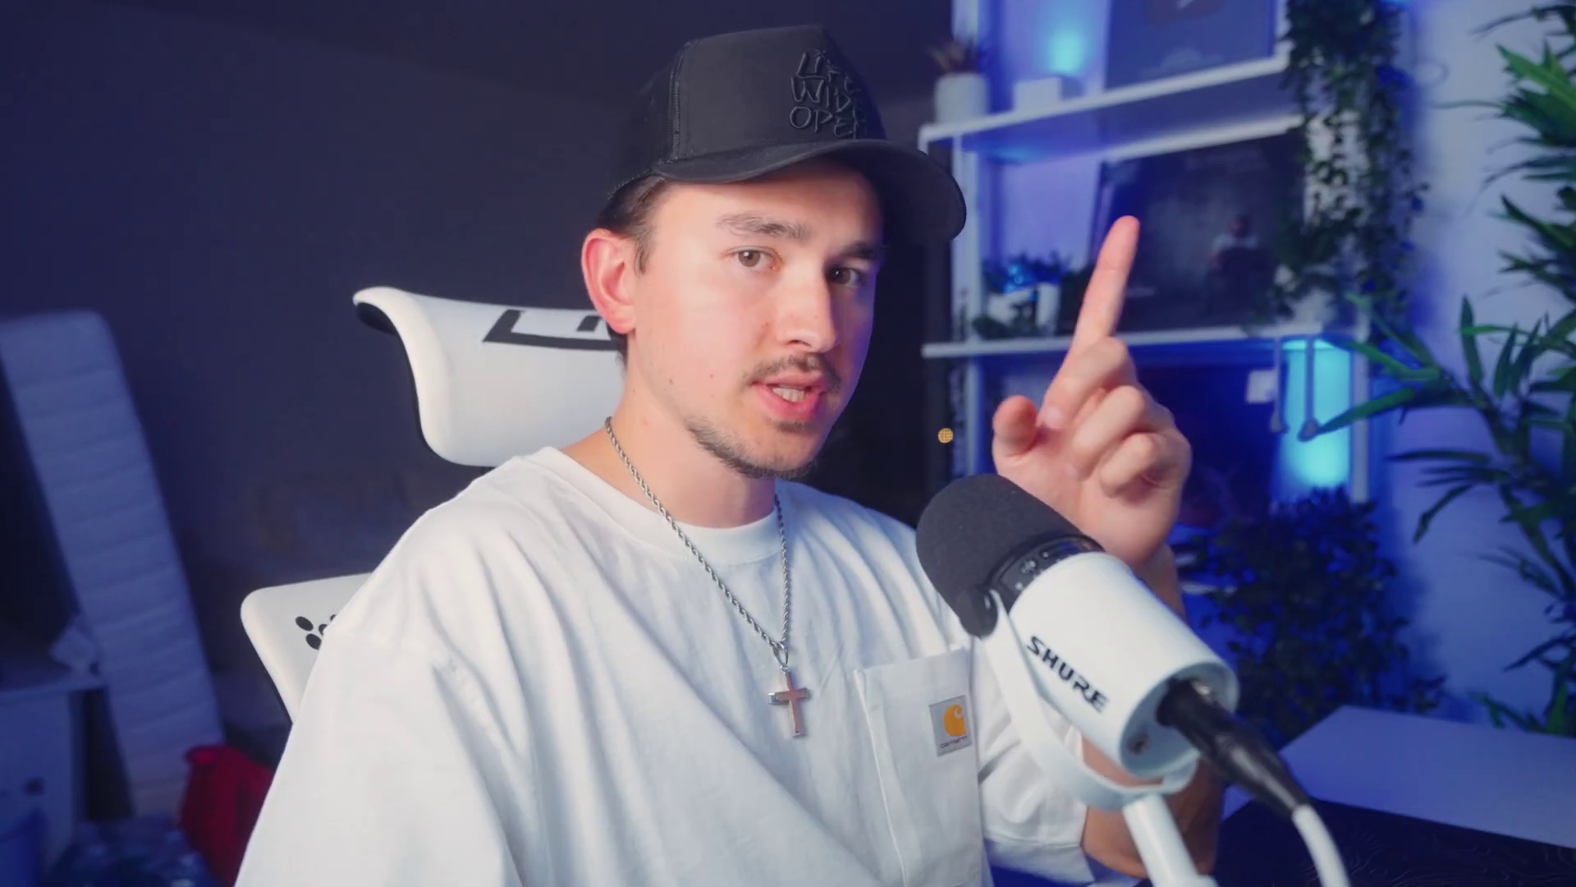
# Add an adjustment layer to the EFFECT 1 composition and apply the S_TimeWarpRGB effect to it
pyautogui.rightClick(584, 720)
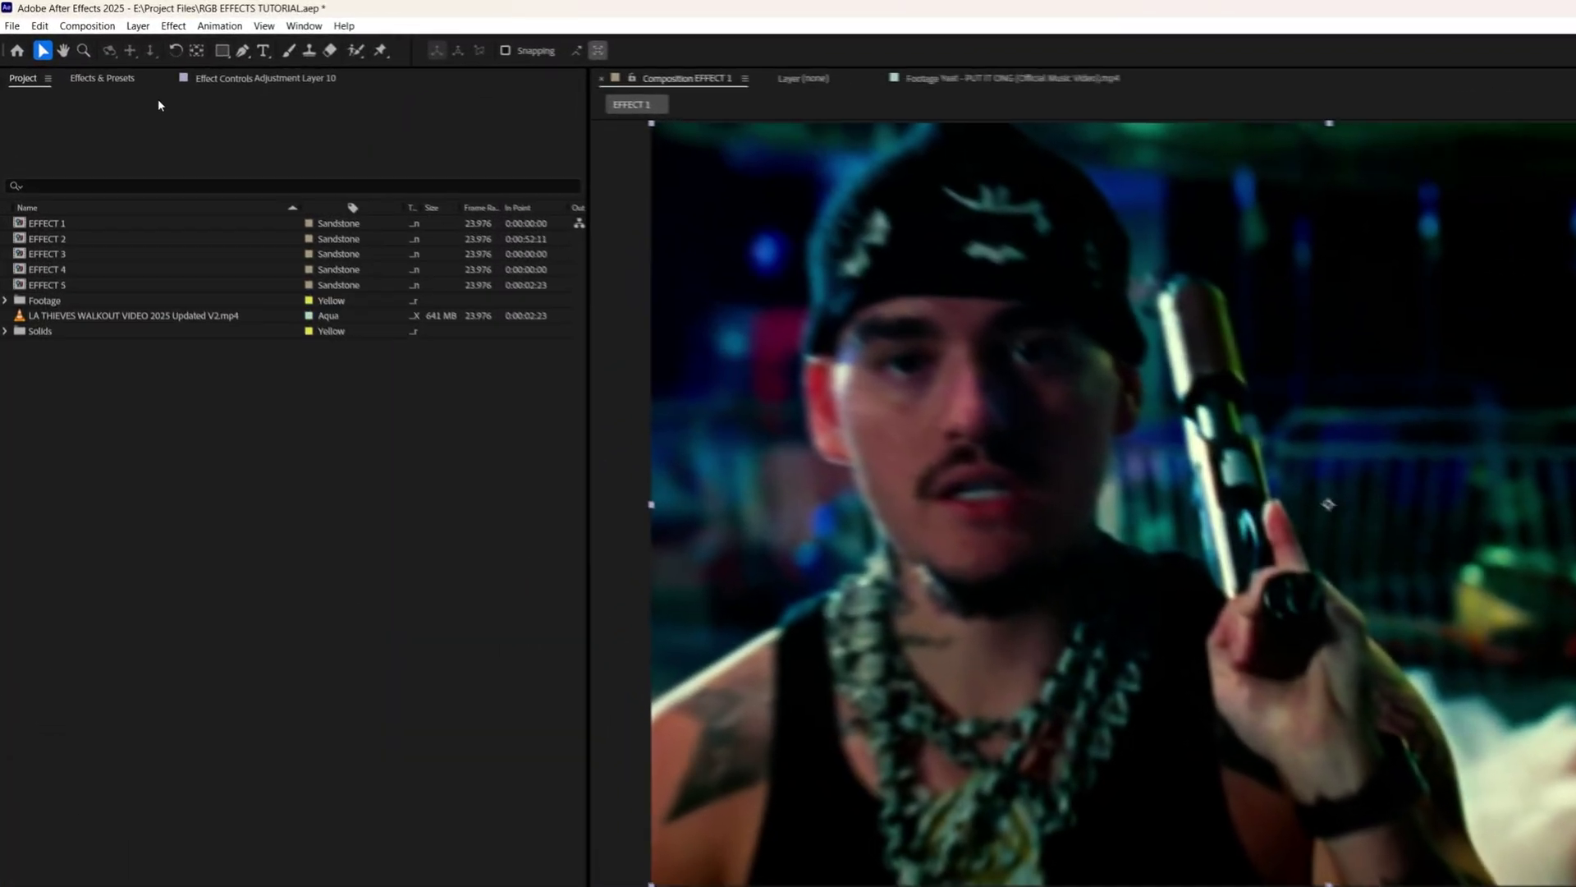
pyautogui.click(65, 50)
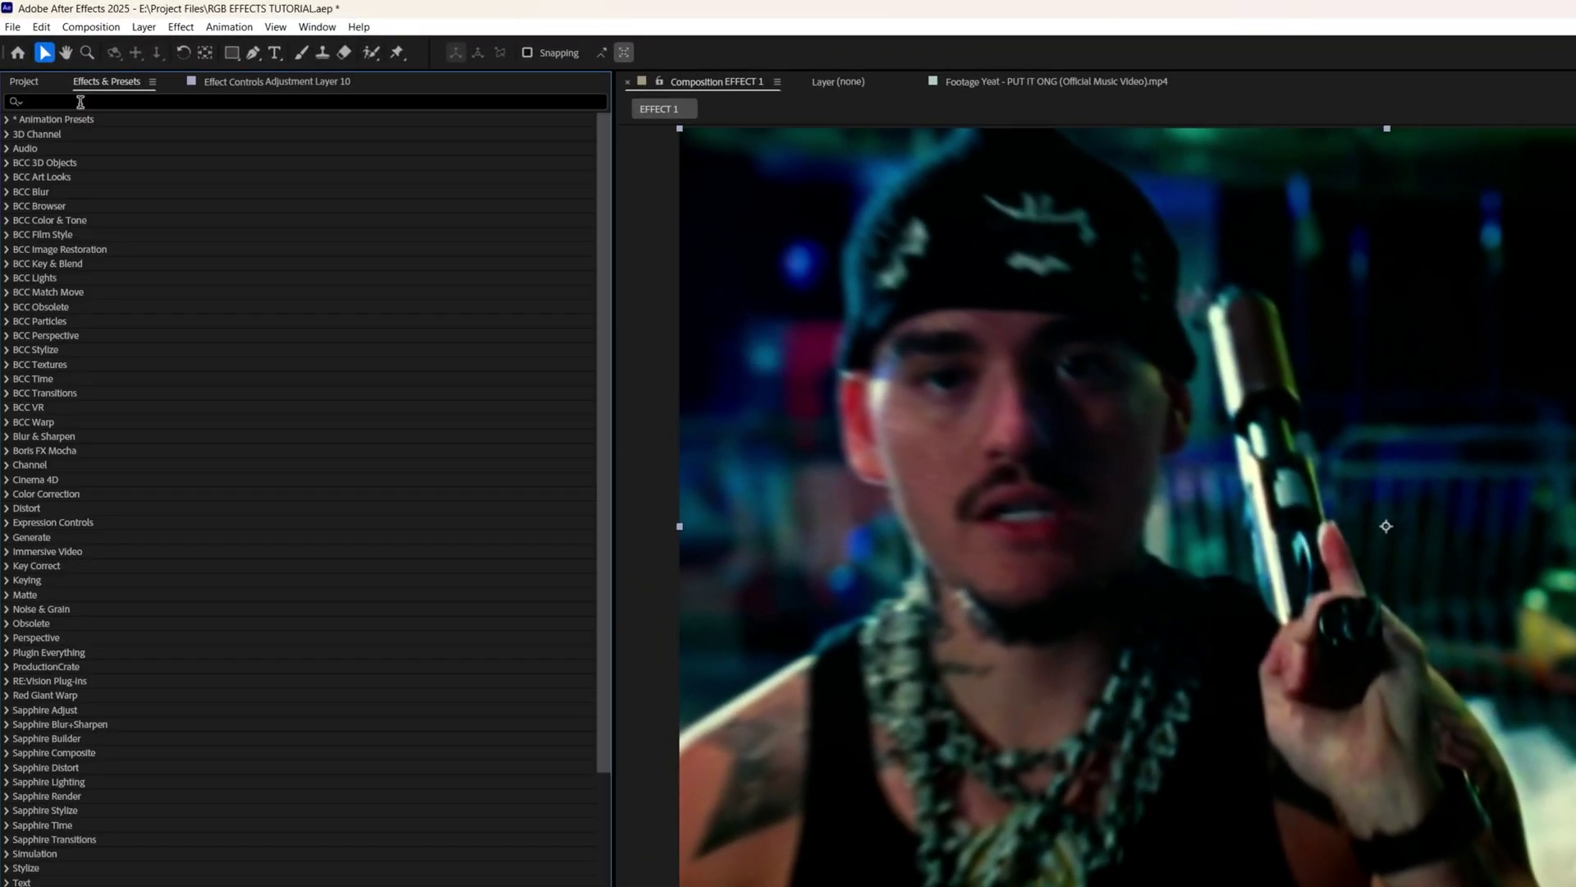
pyautogui.write('timewarp')
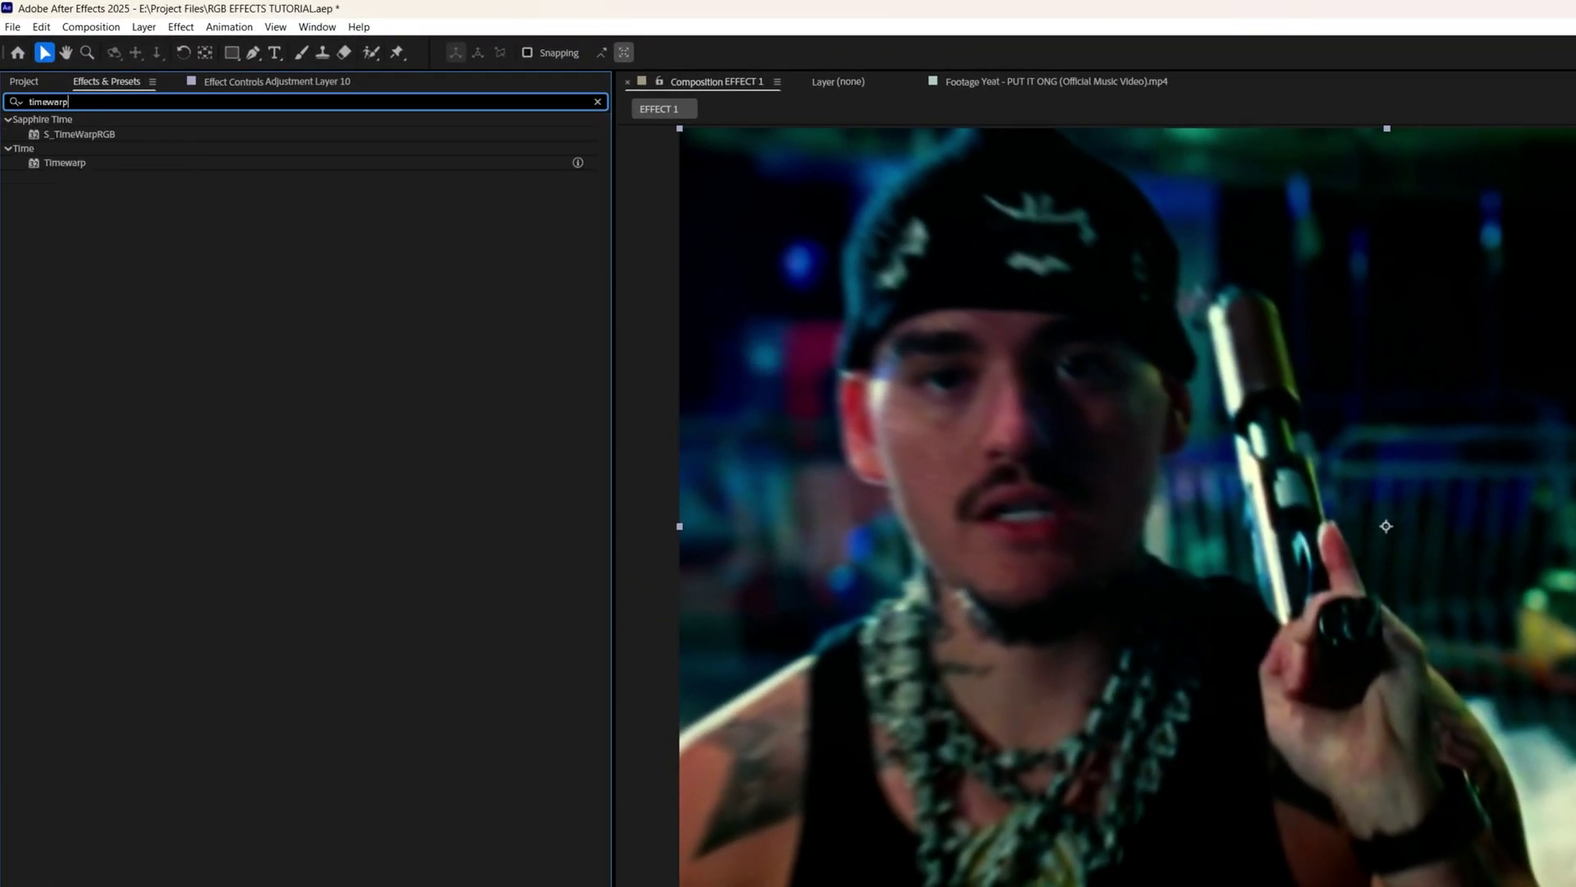
pyautogui.click(79, 134)
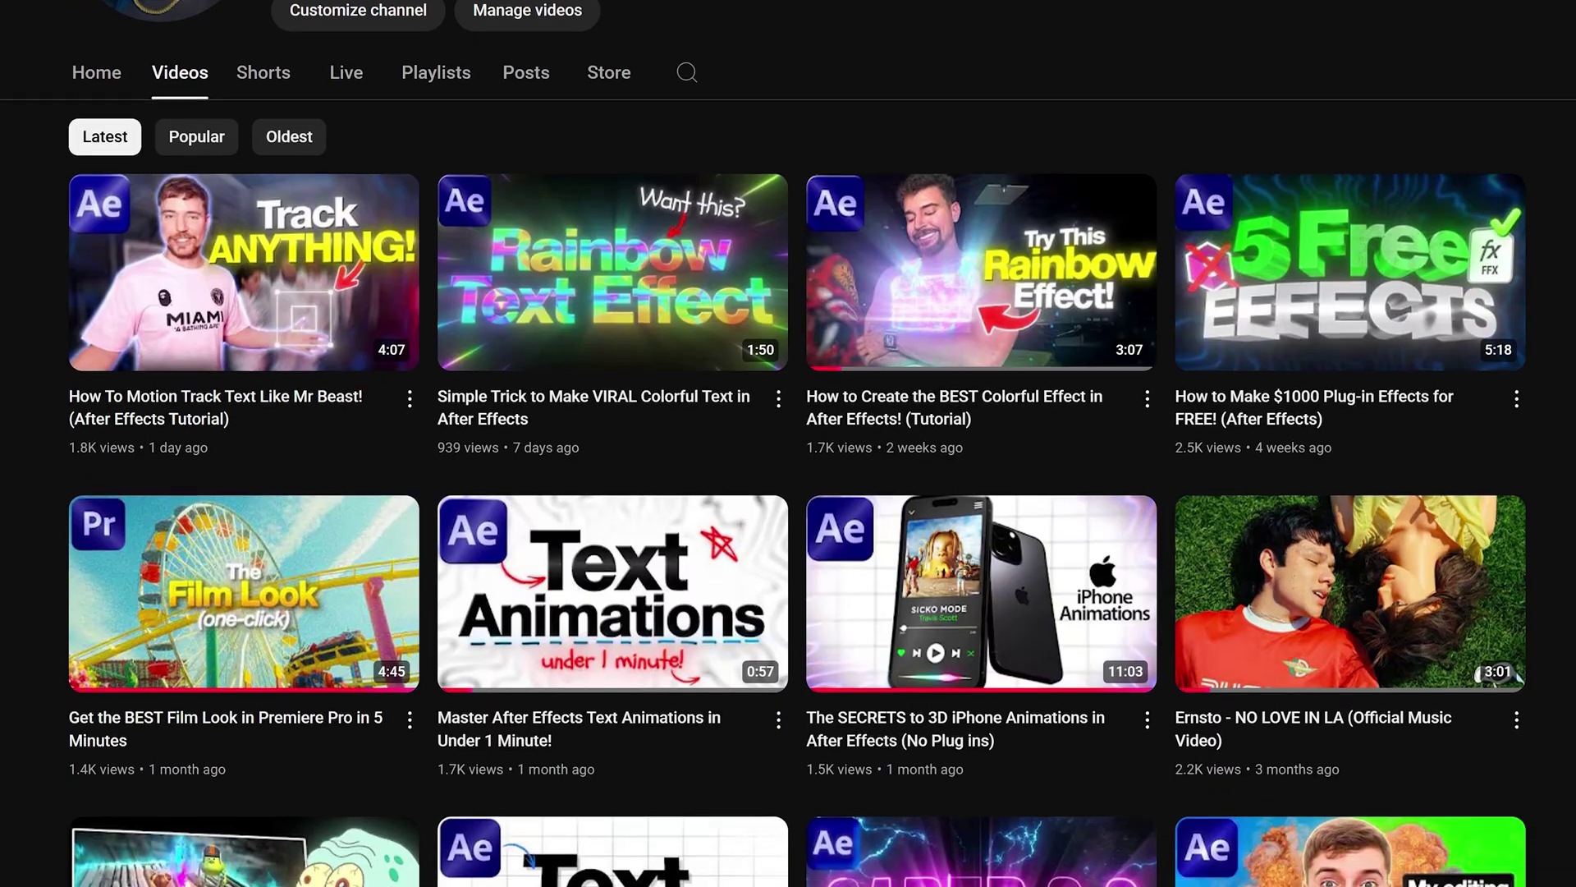
pyautogui.scroll(-5, 788, 443)
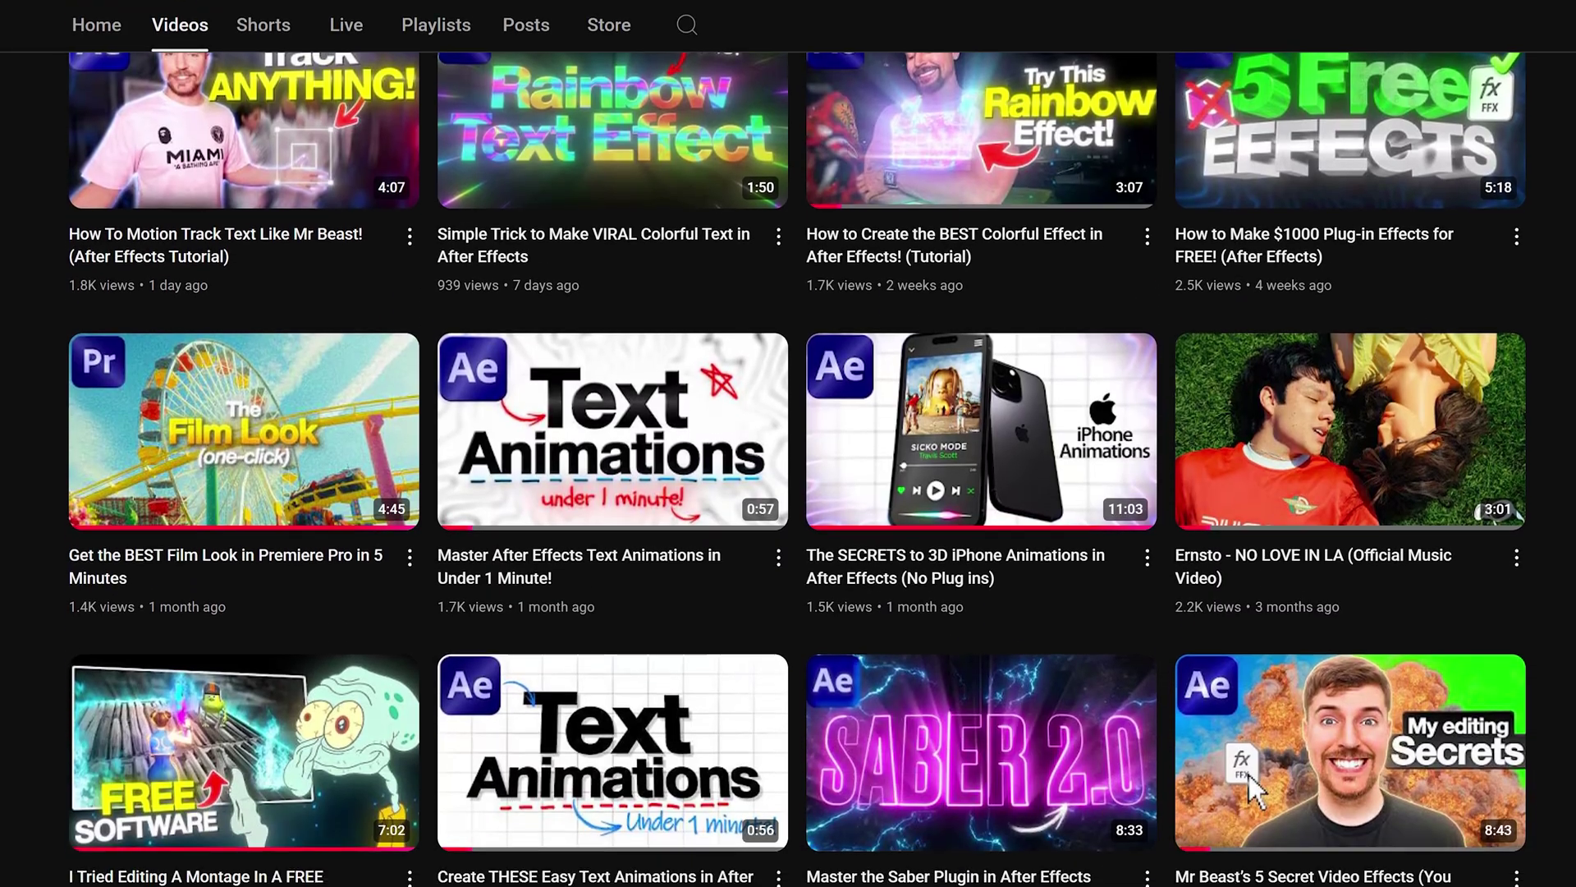
pyautogui.scroll(-2, 788, 443)
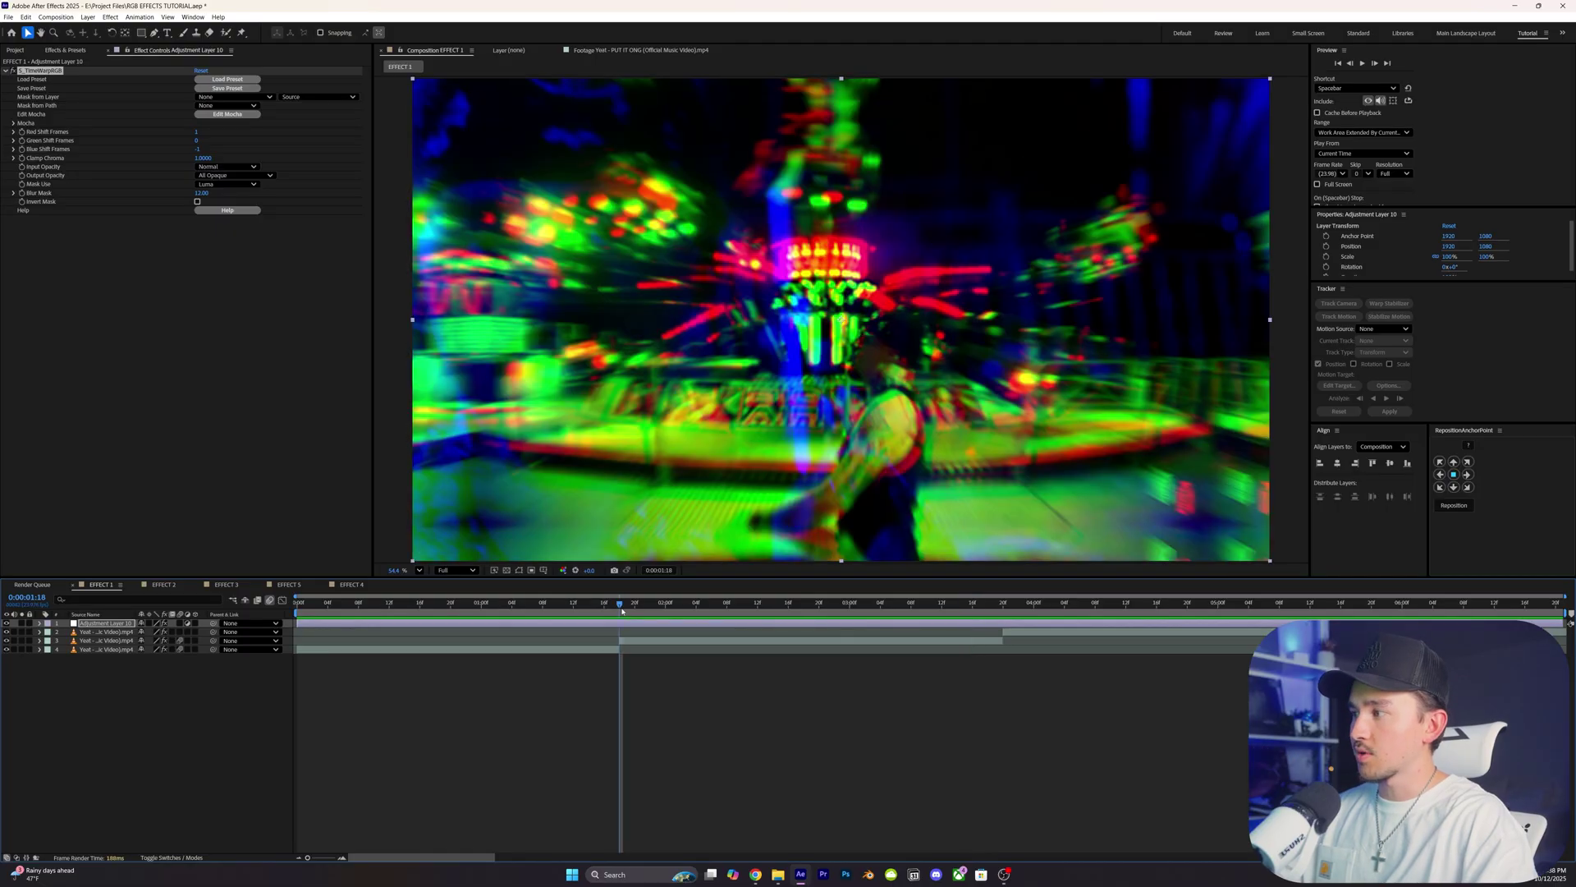
# Keyframe the adjustment layer's opacity at 100% at 0:00:01:18, 0% at 0:00:01:13 and 0% at 0:00:02:17
pyautogui.press('t')
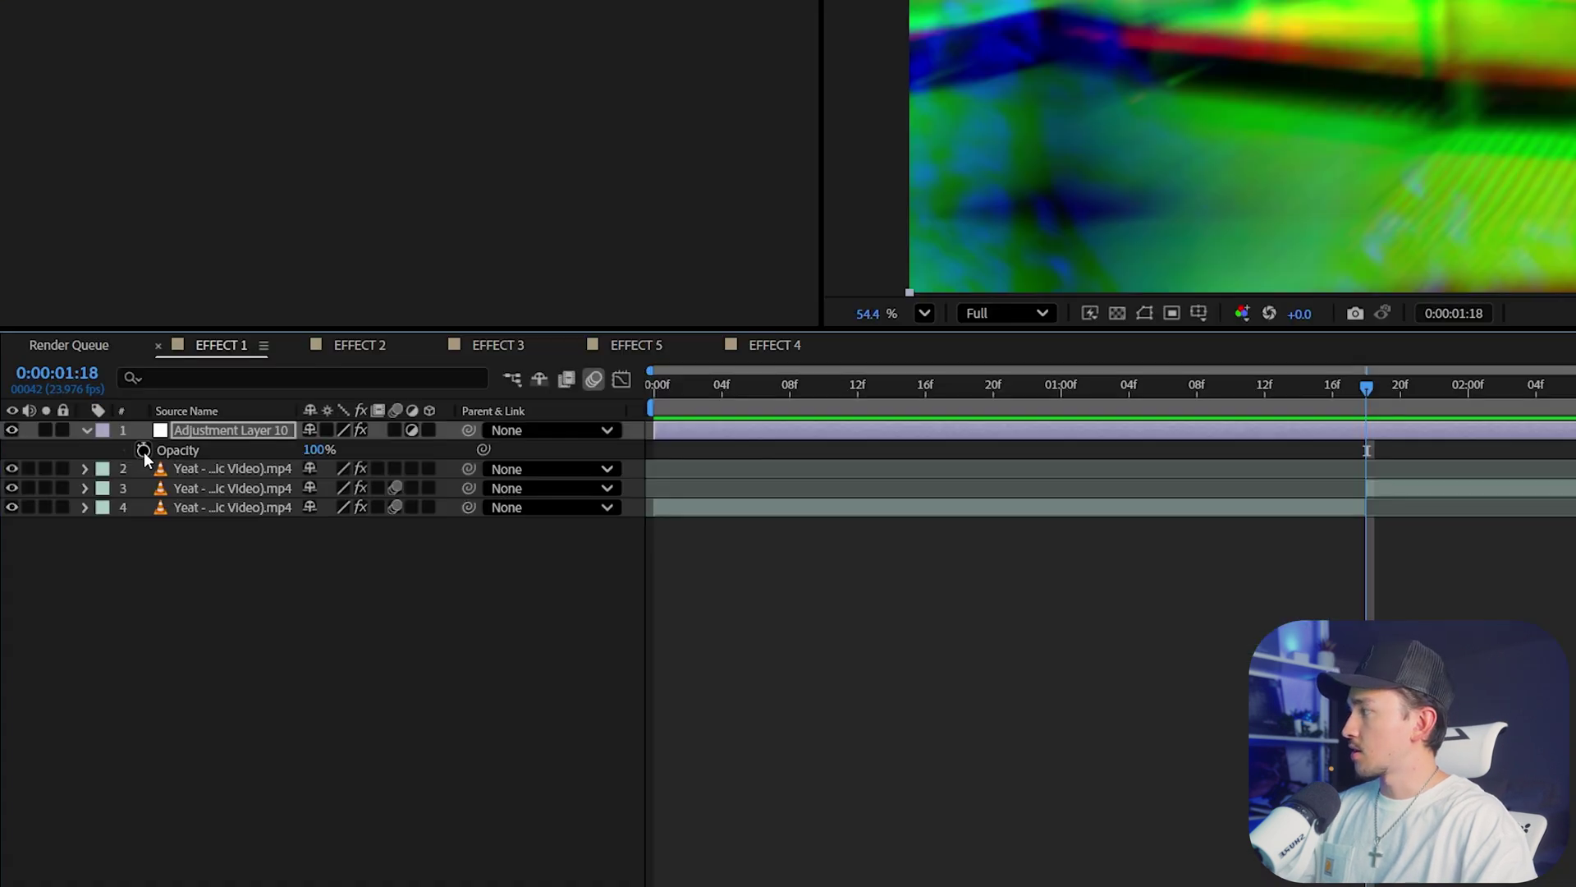
pyautogui.click(143, 450)
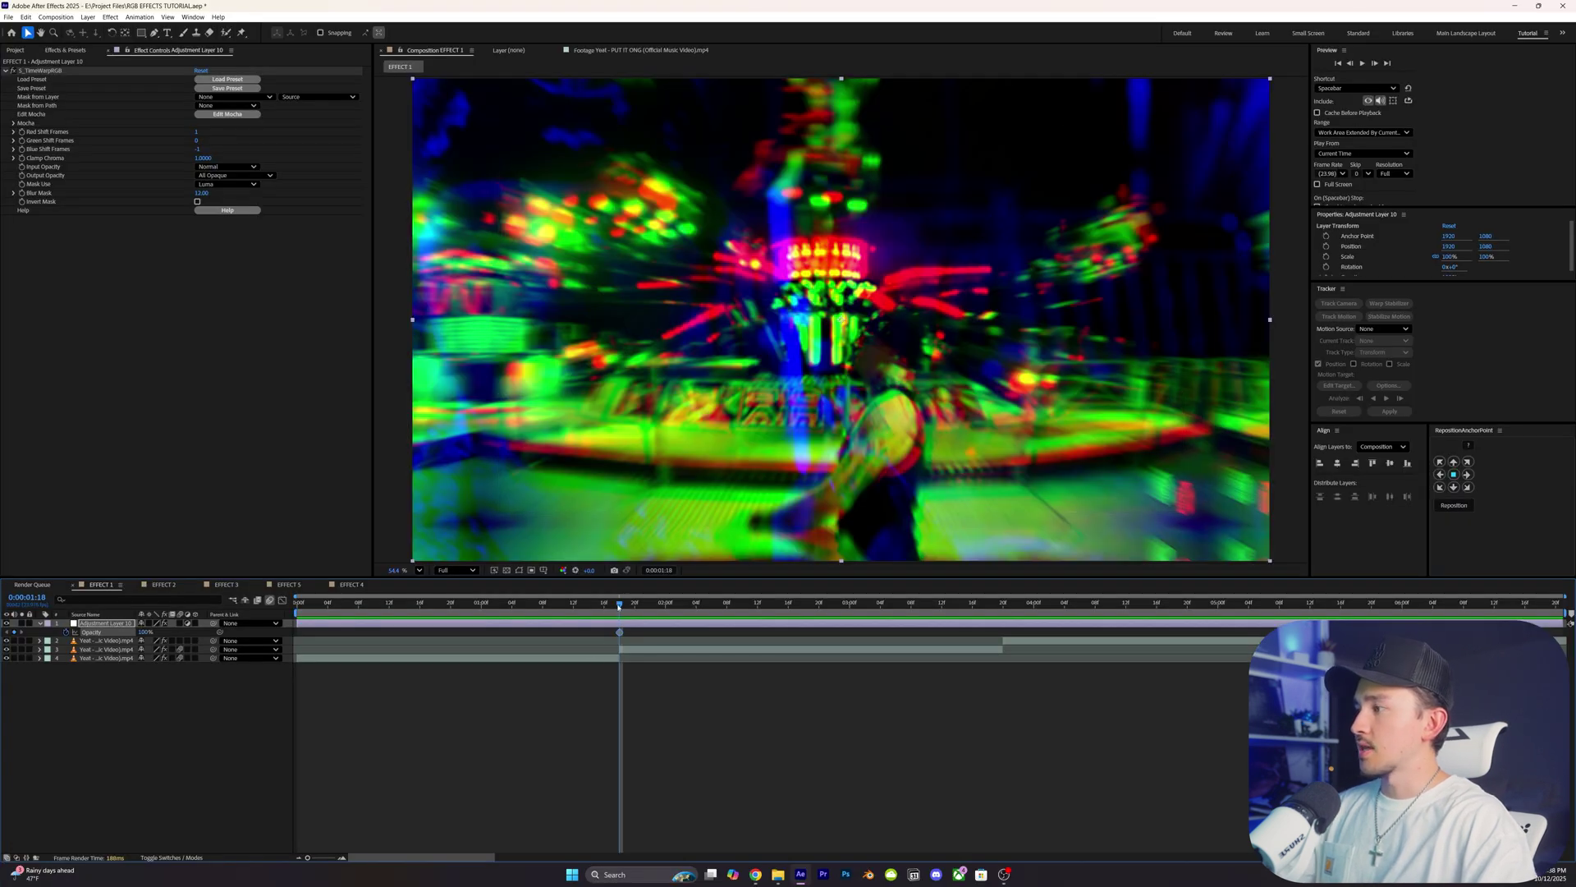
pyautogui.moveTo(610, 615); pyautogui.dragTo(565, 606)
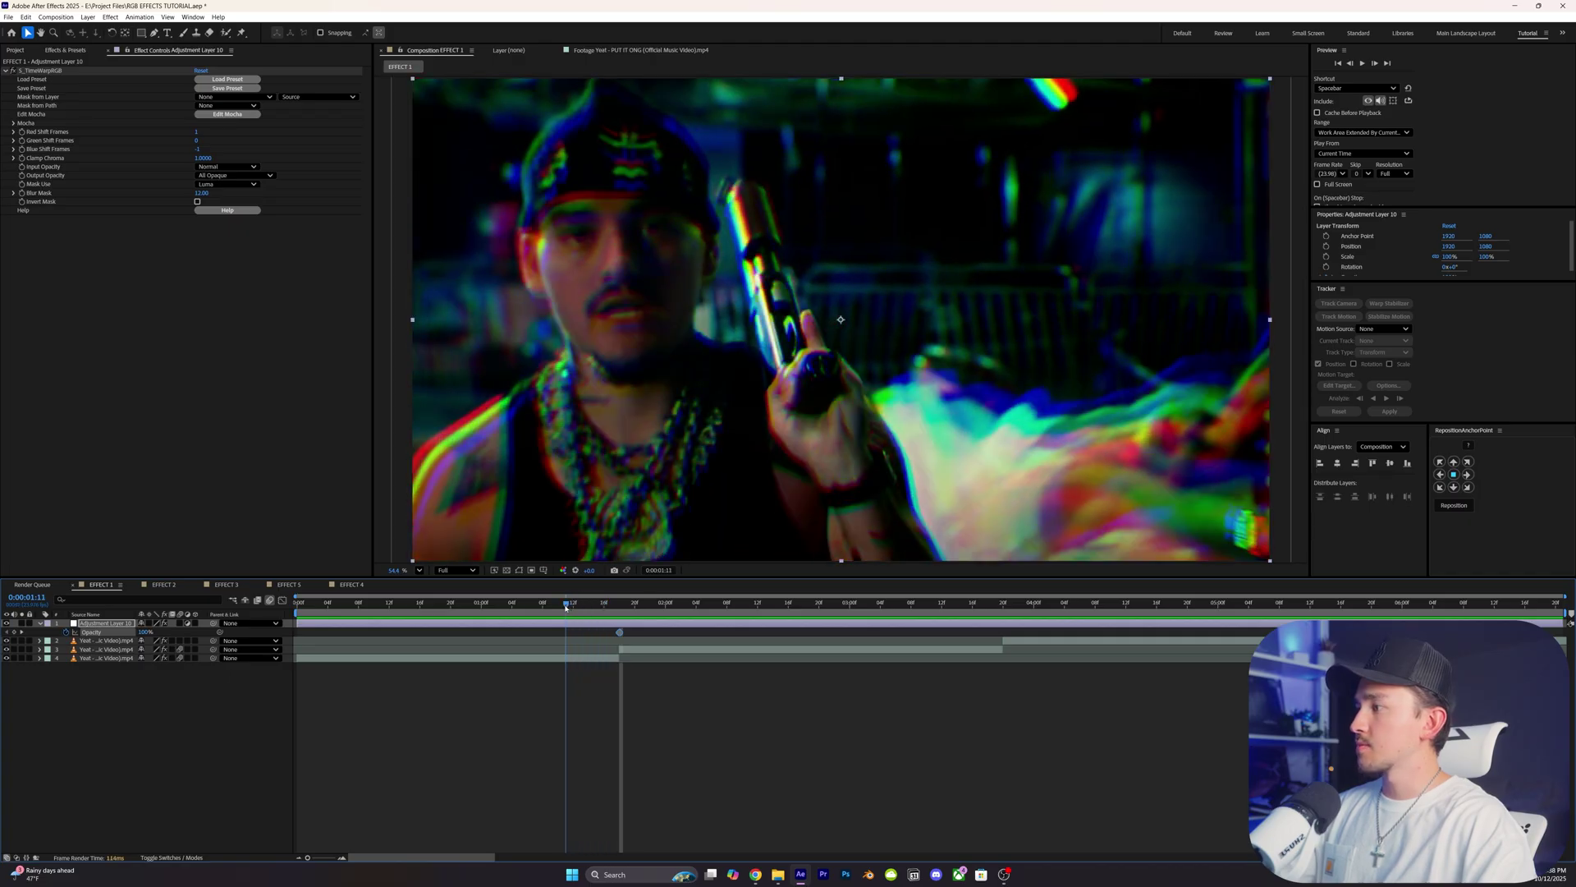
pyautogui.write('0')
pyautogui.press('Return')
pyautogui.moveTo(566, 603); pyautogui.dragTo(795, 607)
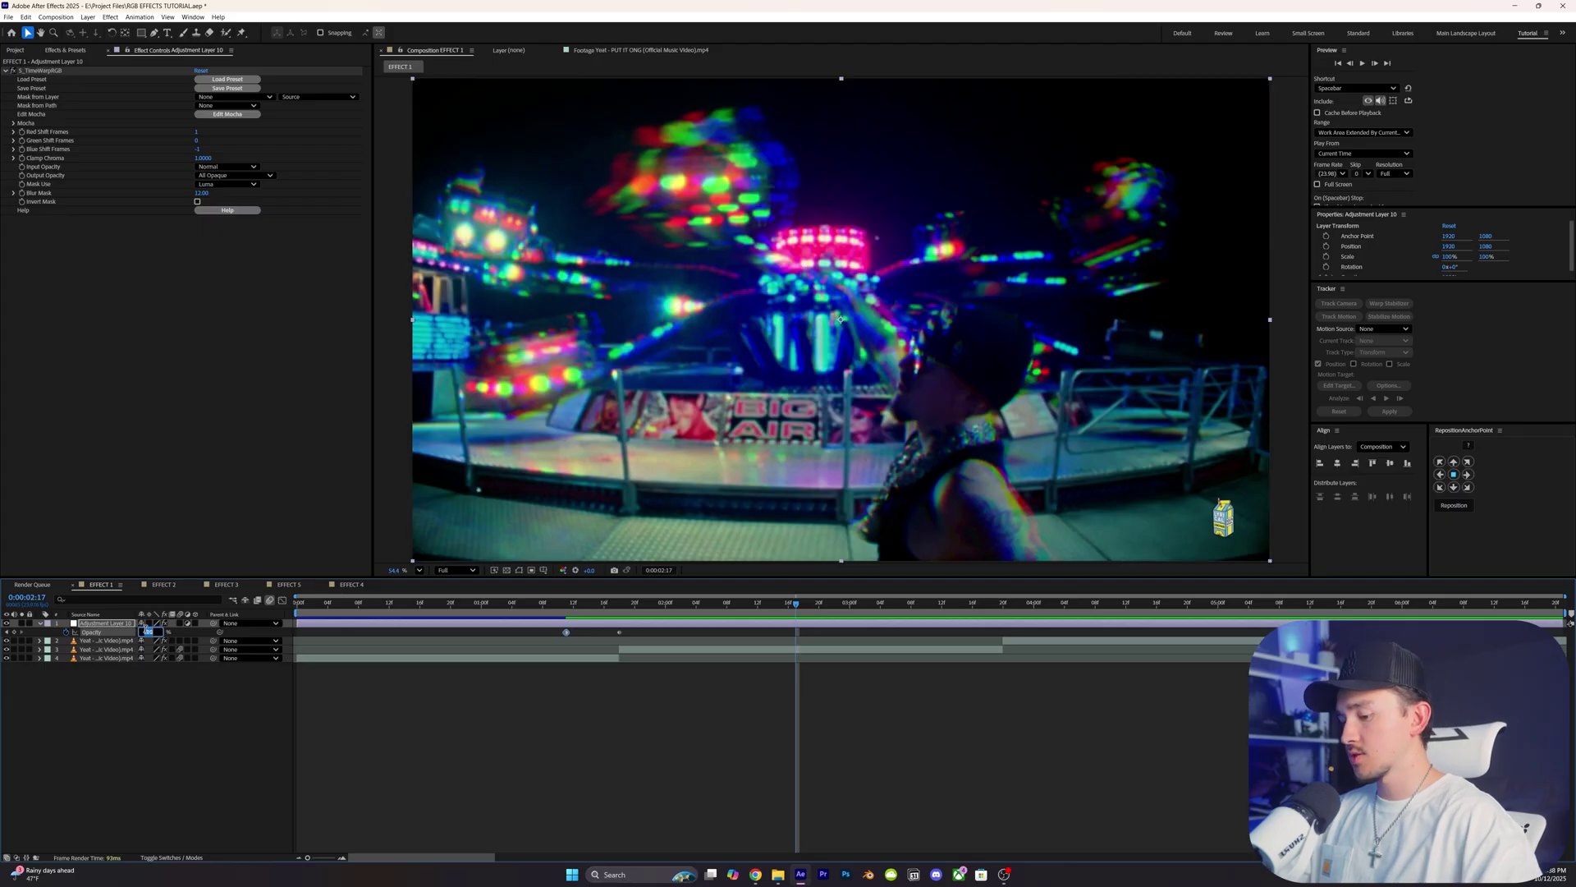
pyautogui.press('Return')
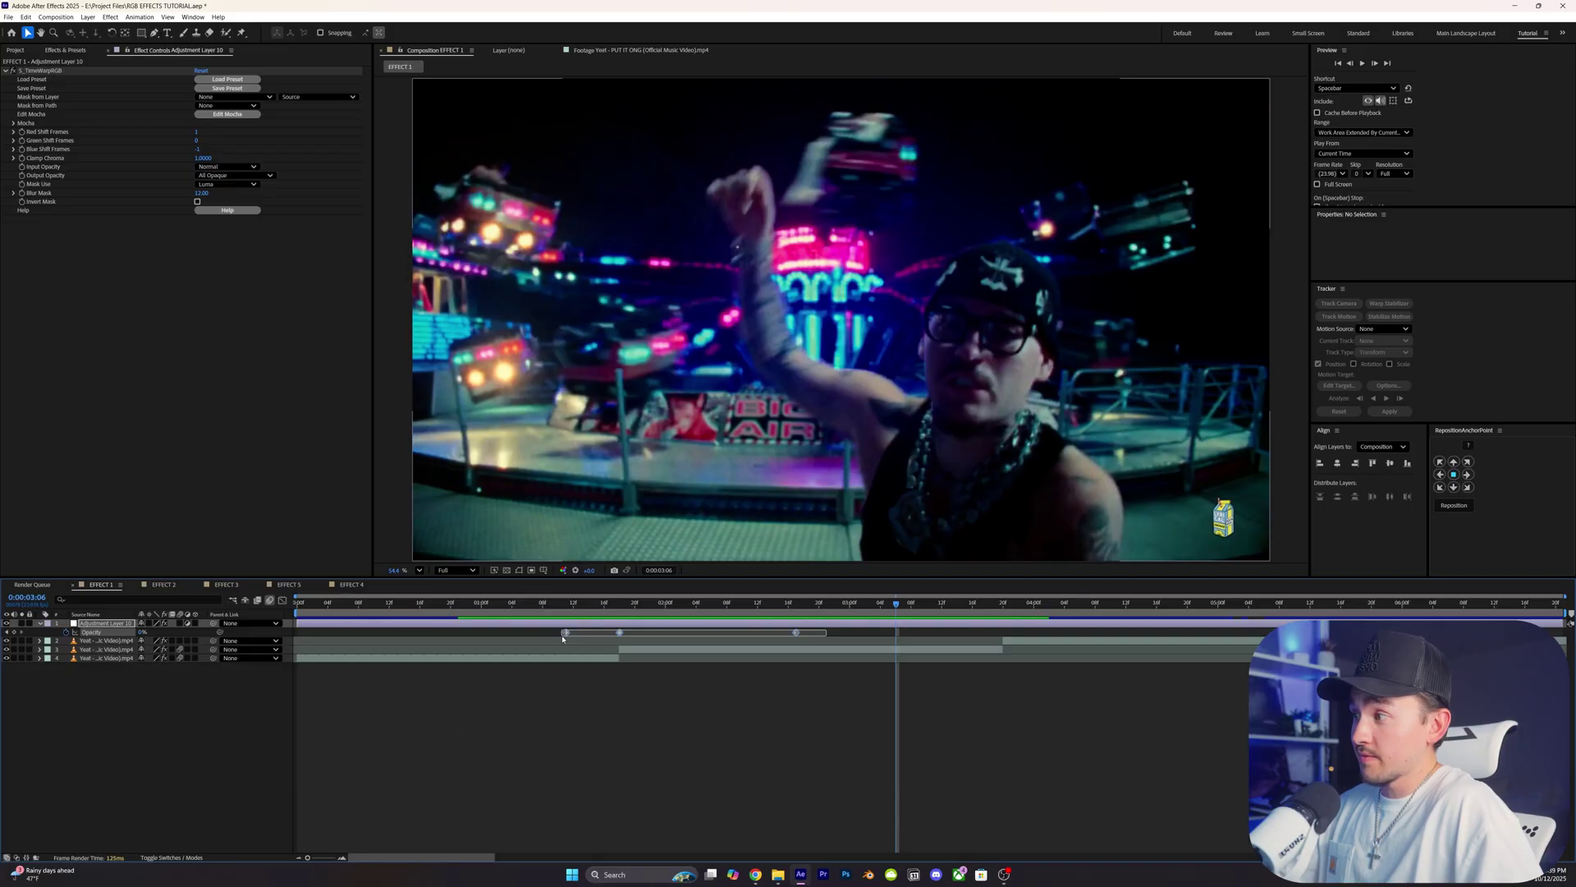
# Copy the three opacity keyframes and paste them around the next clip cut
pyautogui.moveTo(563, 639); pyautogui.dragTo(562, 639)
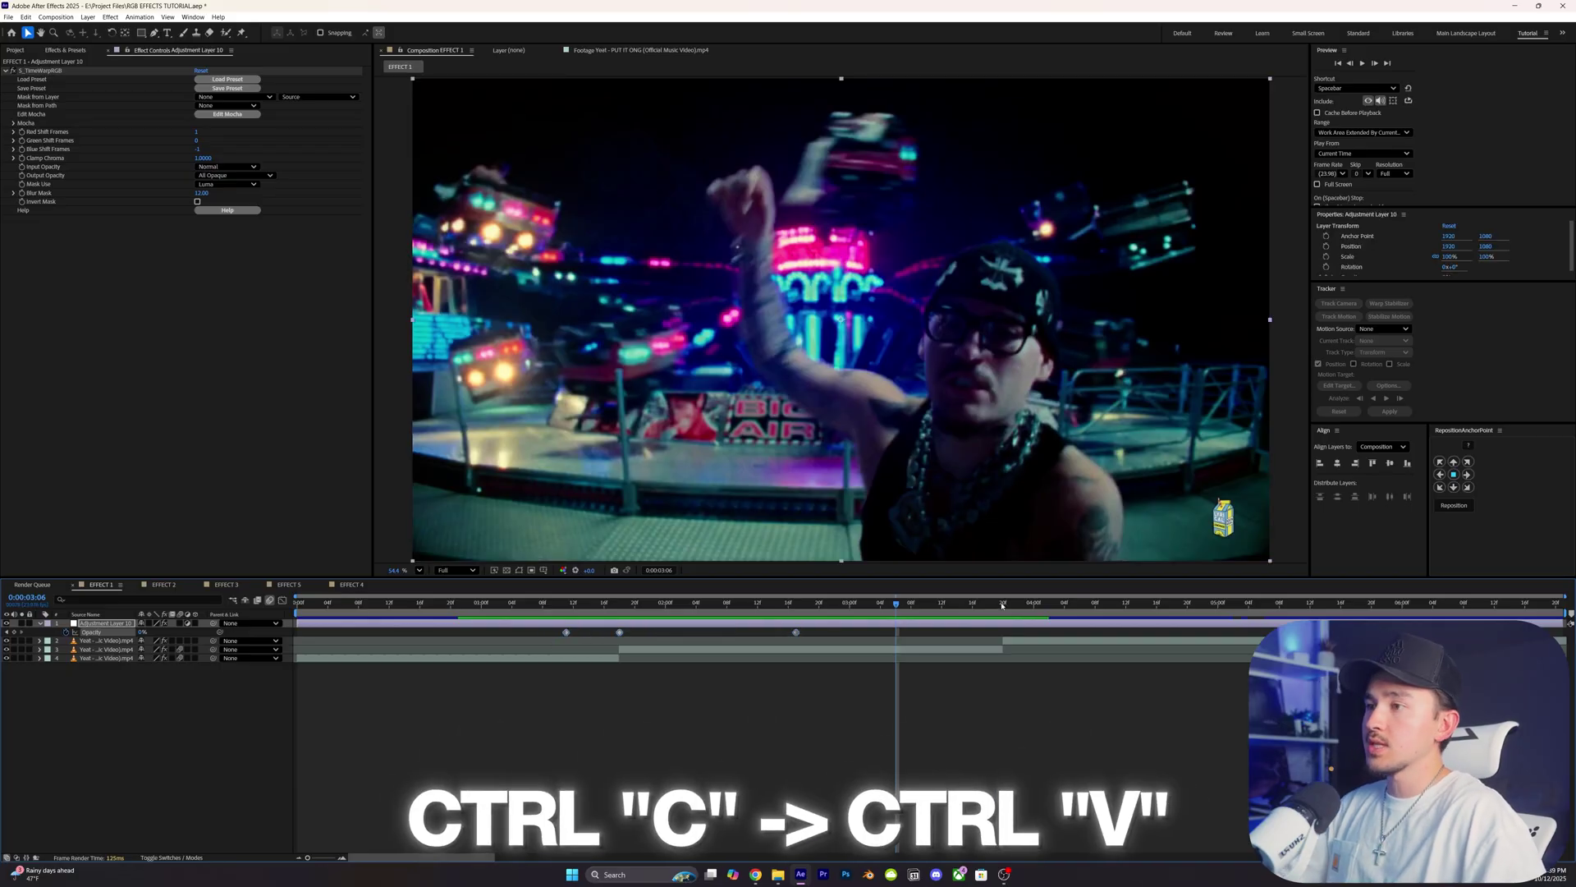
pyautogui.click(1003, 603)
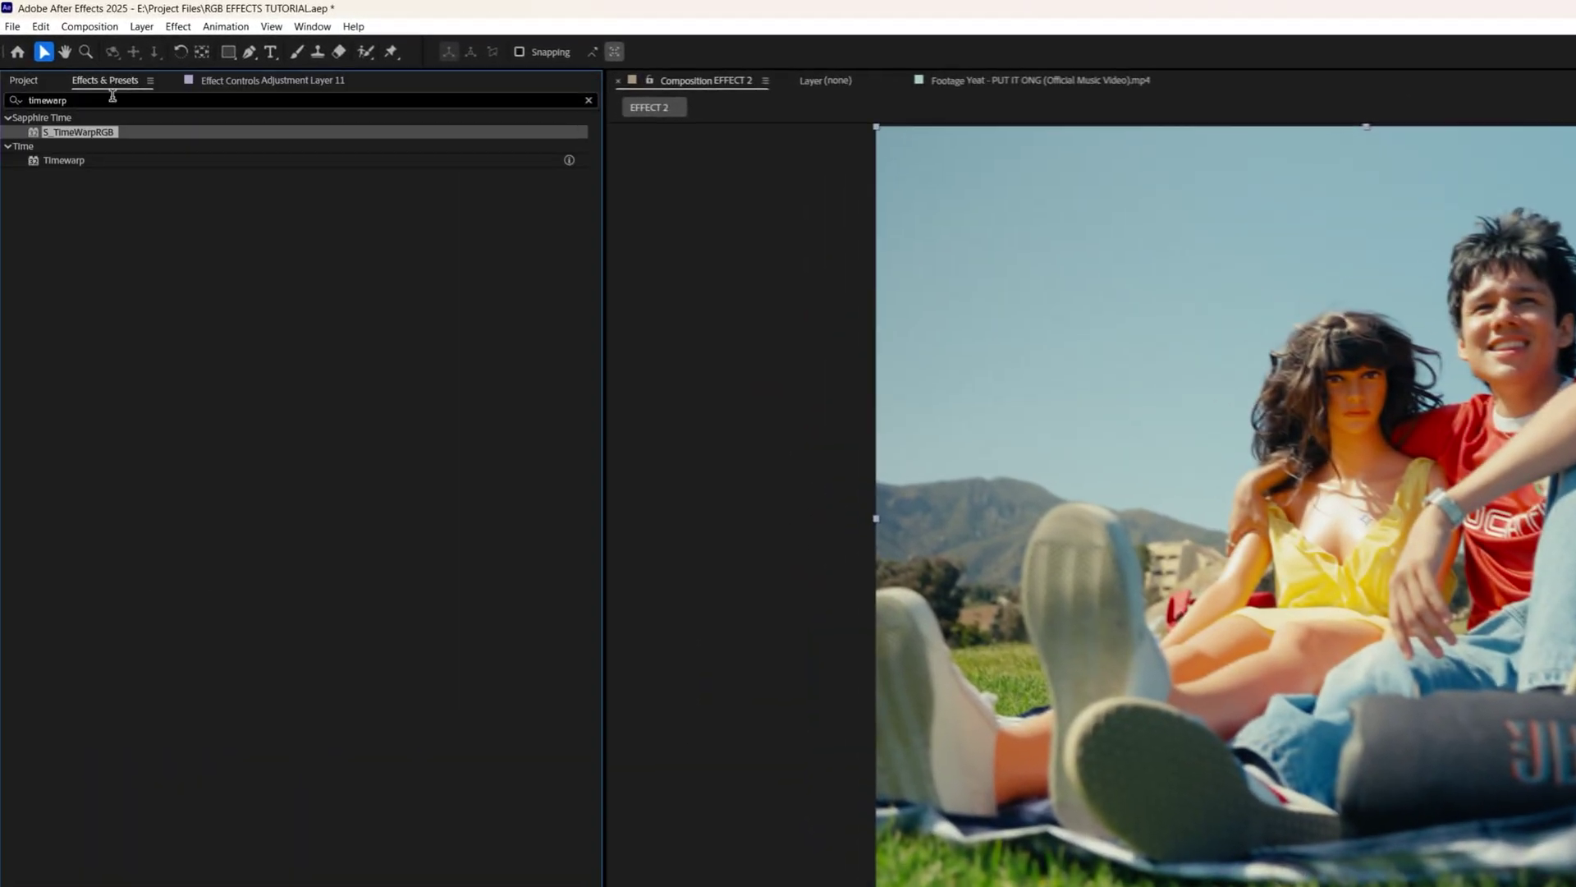
# Apply the S_WarpChroma effect to the adjustment layer in EFFECT 2 and adjust its From Z Dist value
pyautogui.moveTo(41, 62); pyautogui.dragTo(22, 66)
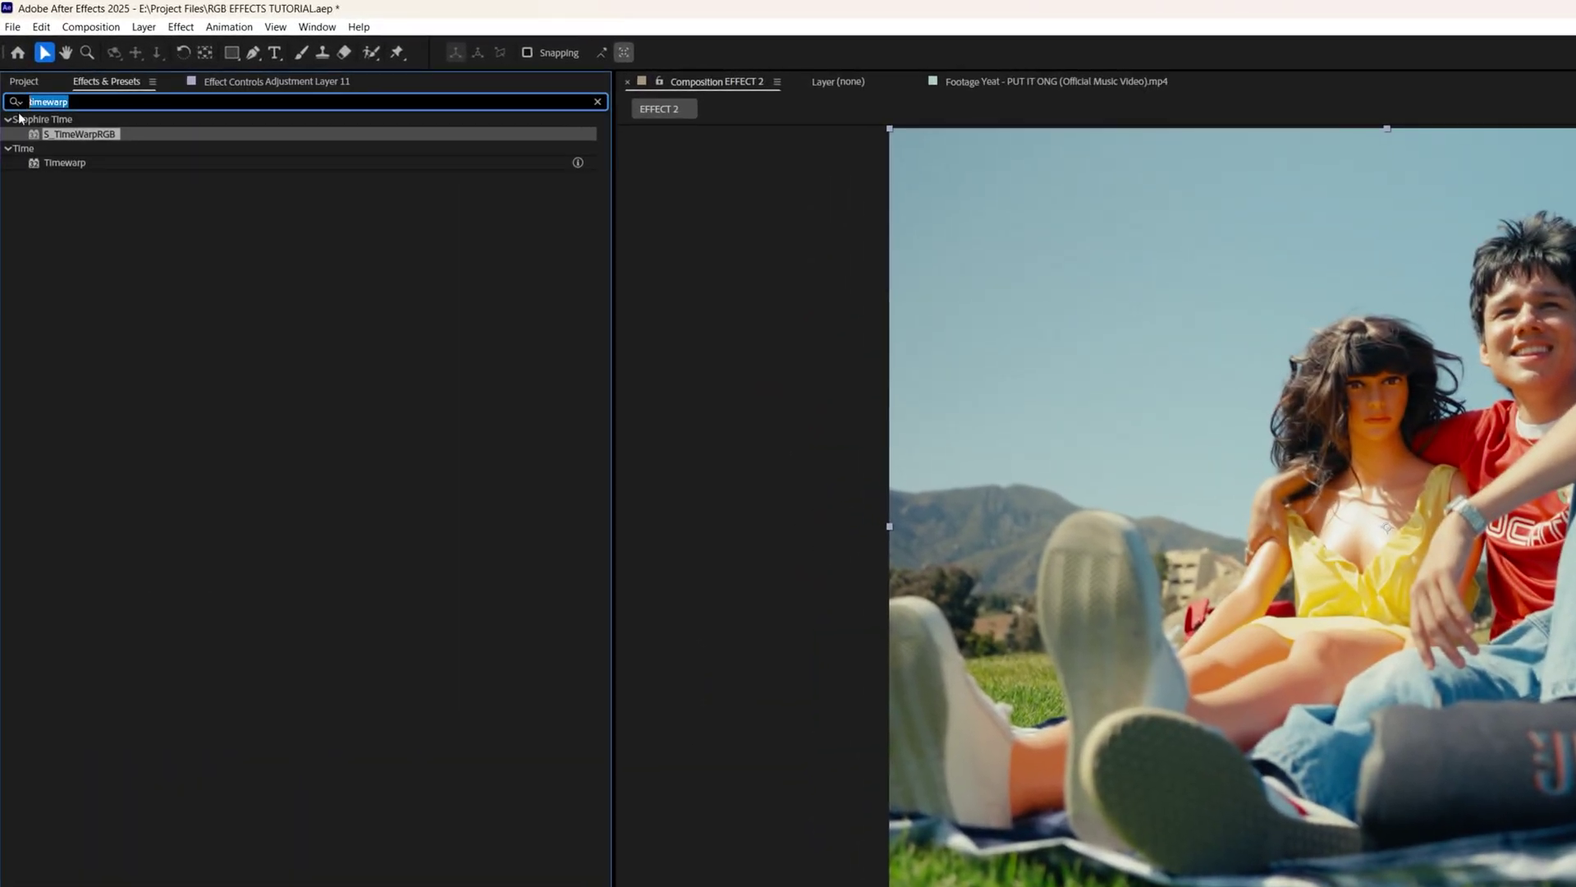
pyautogui.press('BackSpace')
pyautogui.write('warpchroma')
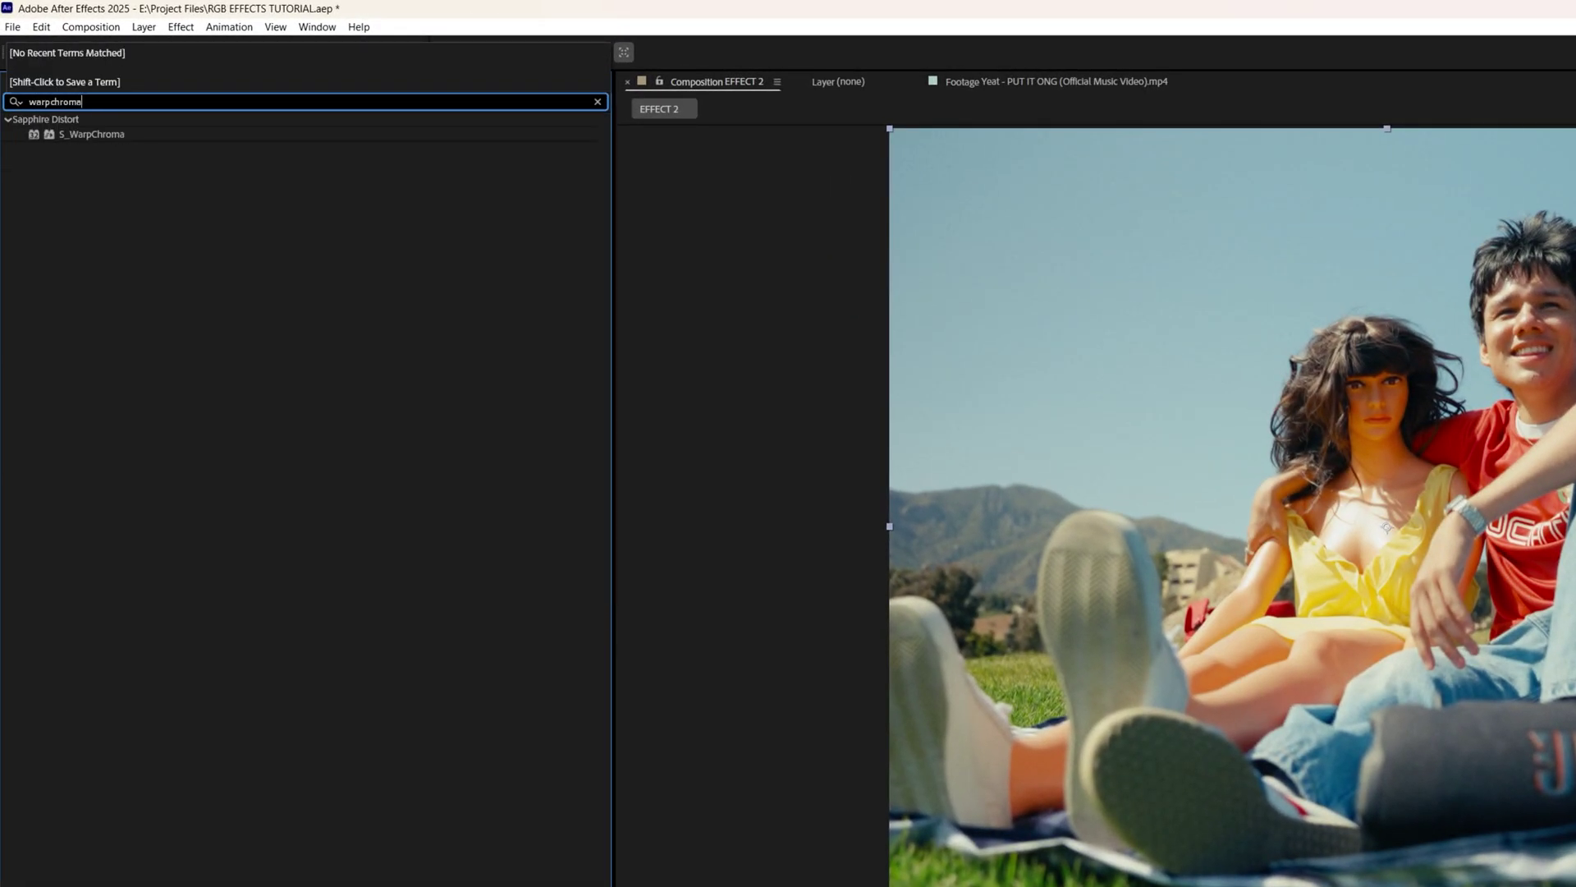
pyautogui.moveTo(91, 134); pyautogui.dragTo(453, 623)
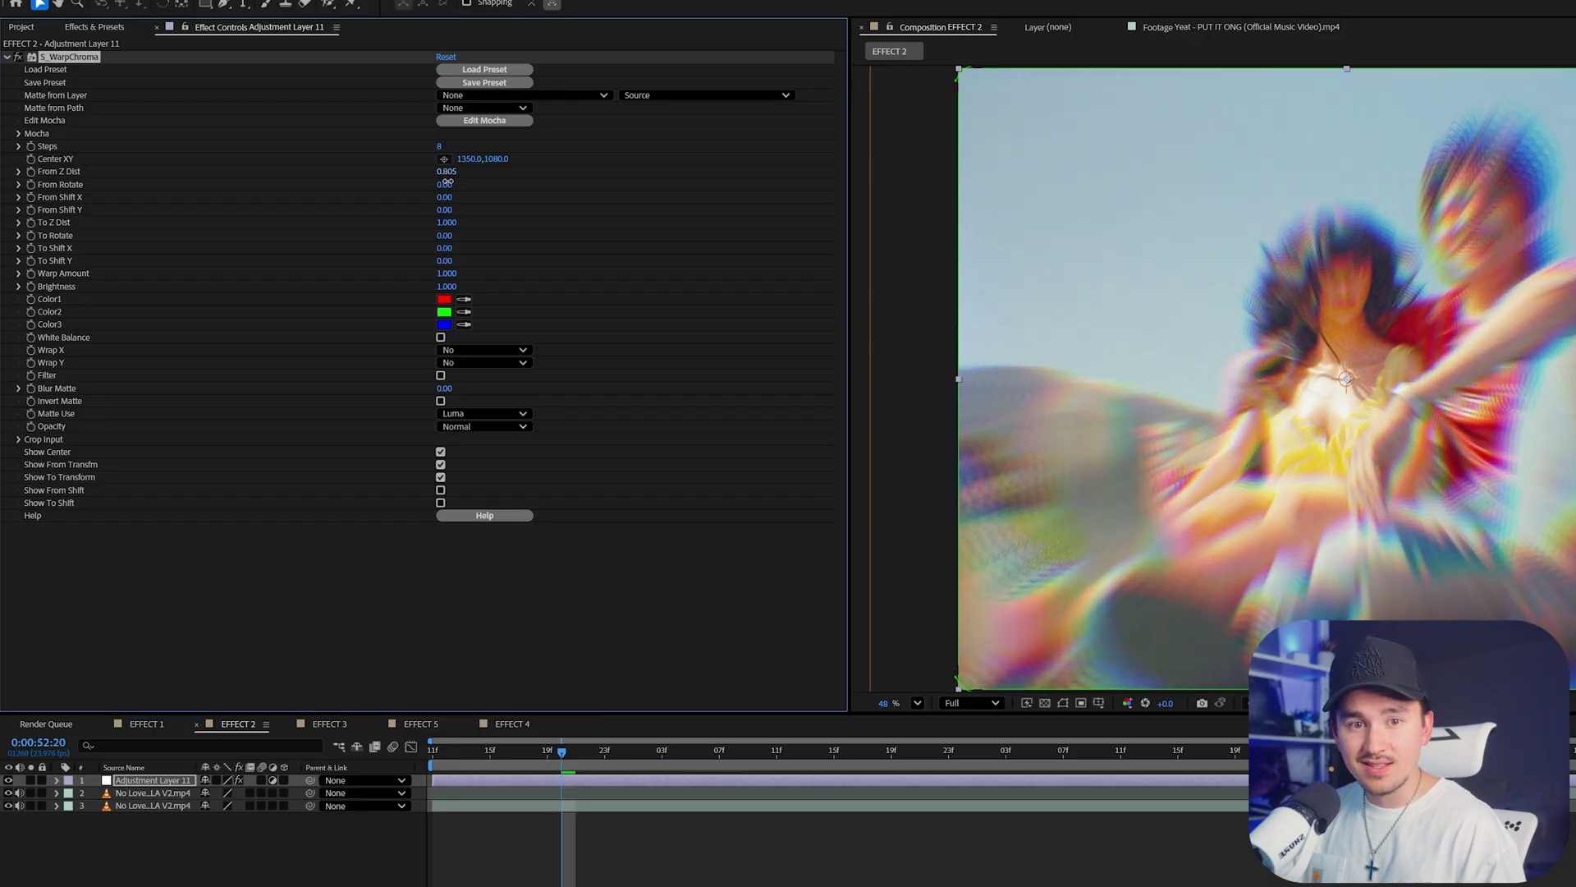
pyautogui.moveTo(448, 182); pyautogui.dragTo(462, 178)
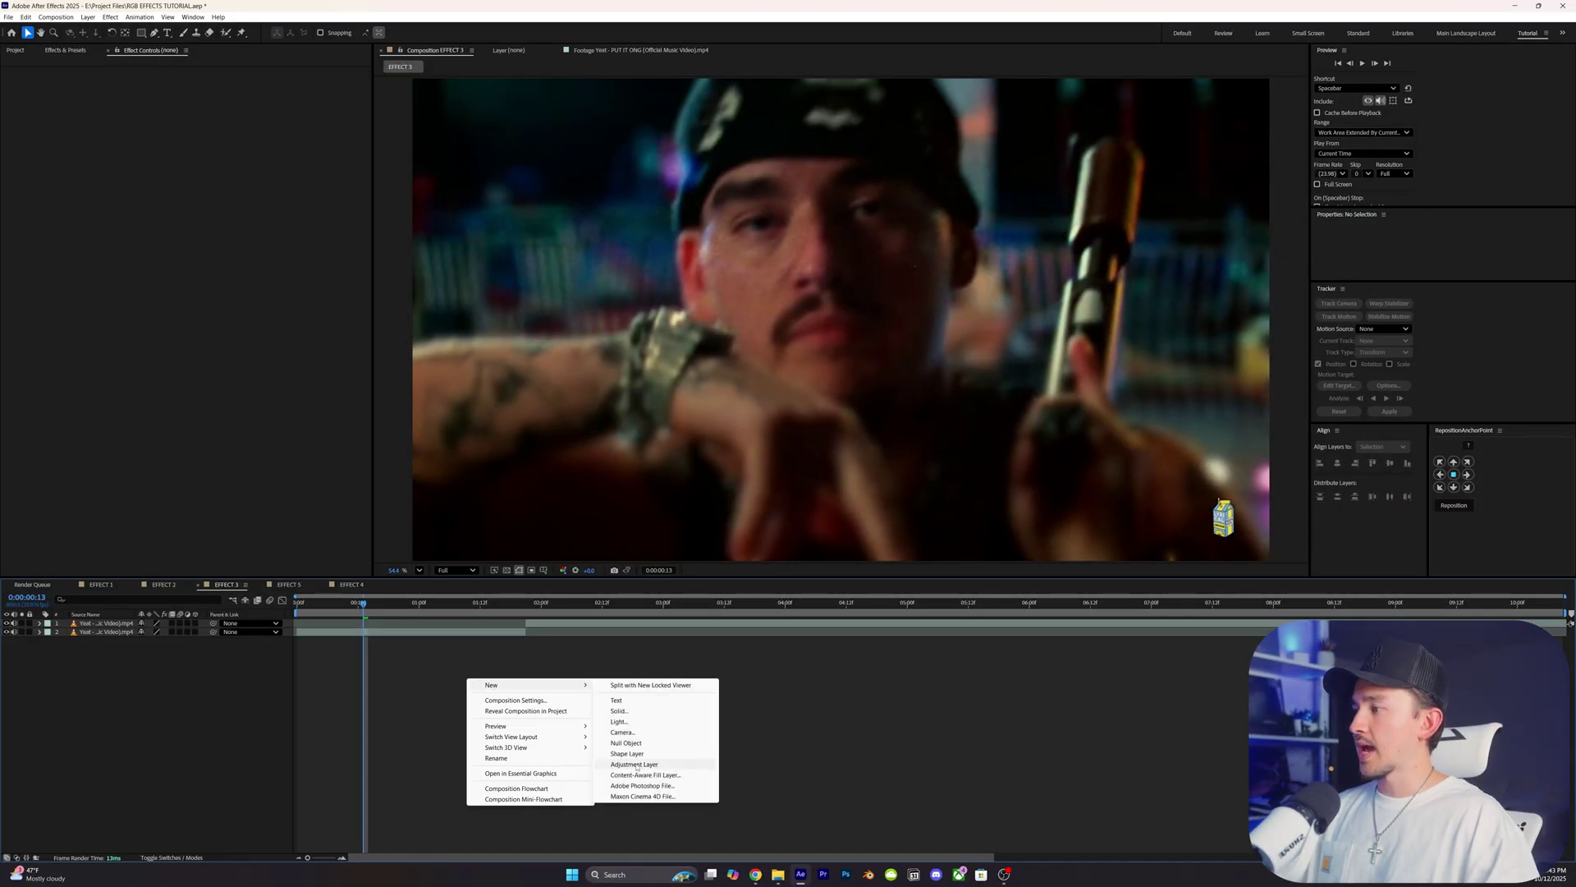
# Add an adjustment layer to EFFECT 3 and apply S_WarpChroma with To Z Dist 0.5 and 5 steps
pyautogui.click(636, 764)
pyautogui.click(63, 52)
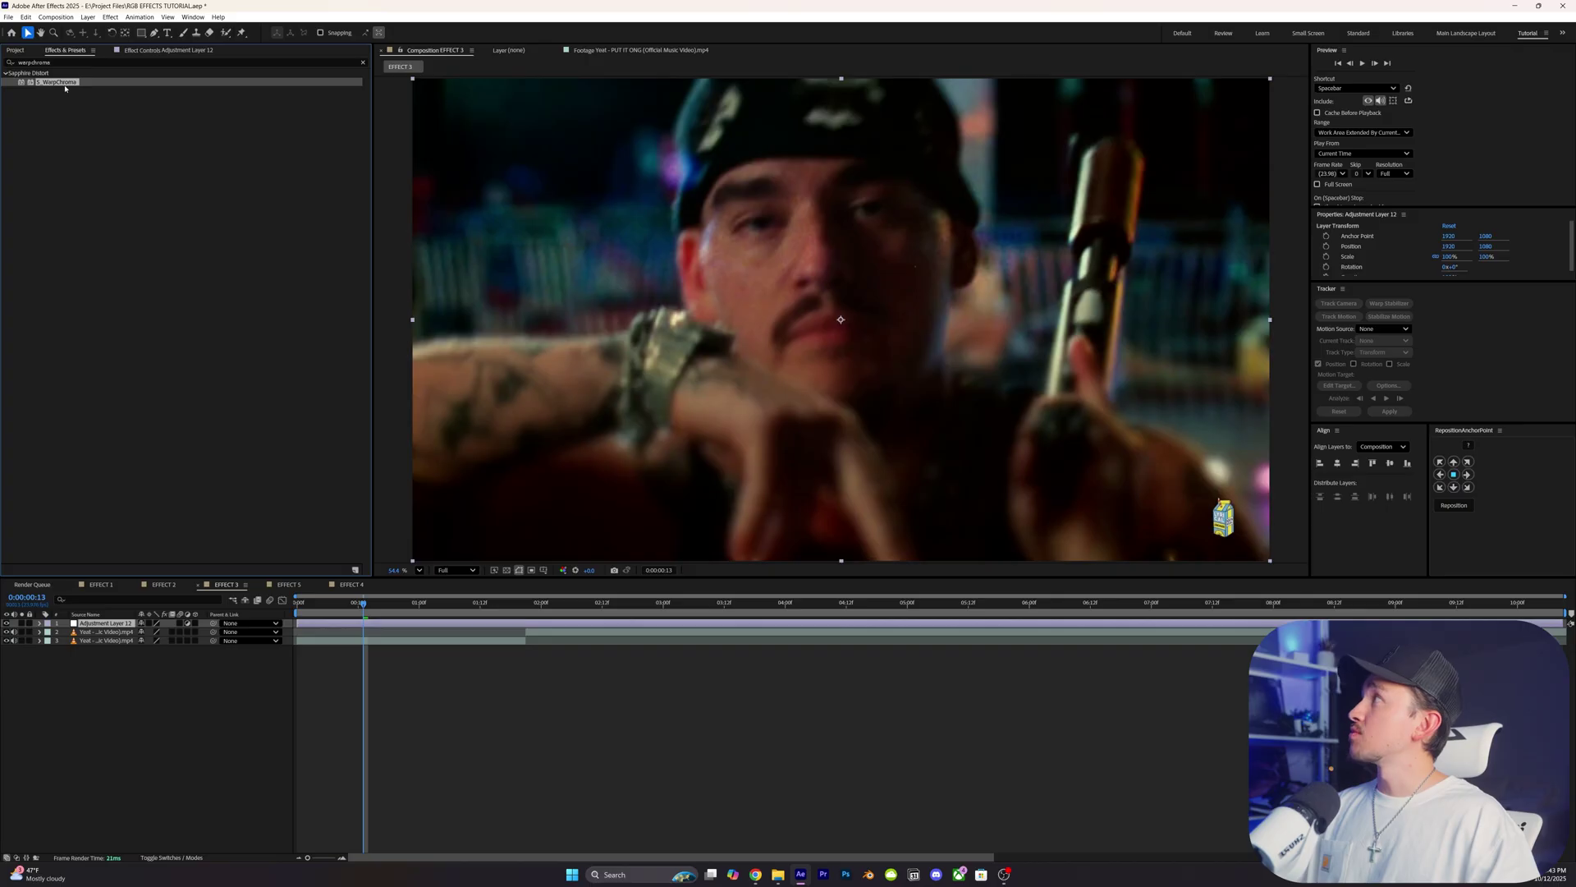
pyautogui.moveTo(365, 550); pyautogui.dragTo(374, 624)
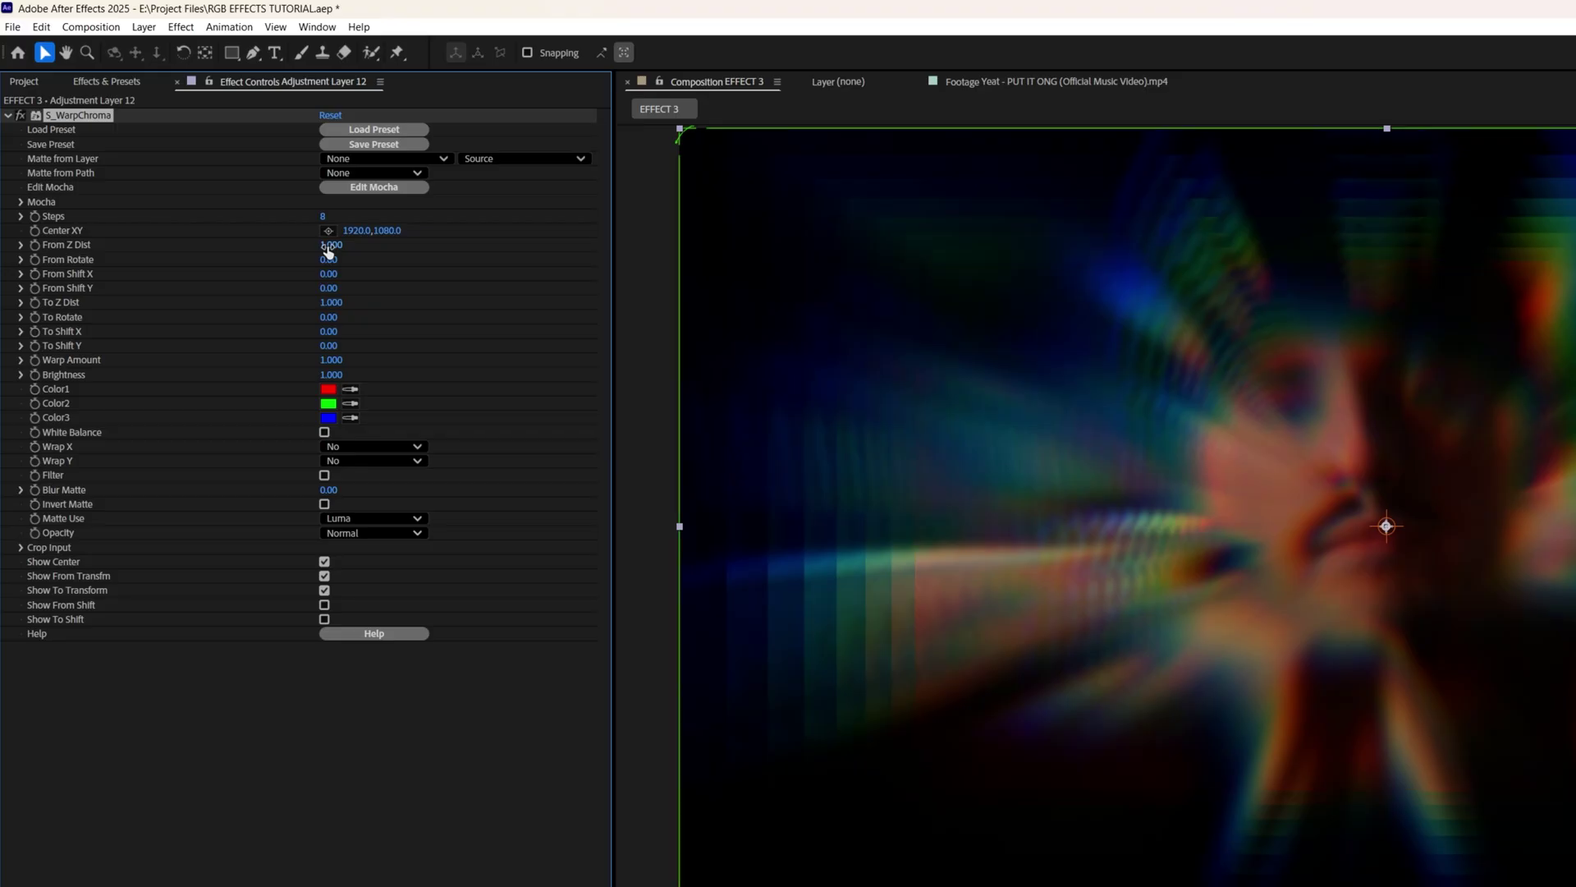
pyautogui.moveTo(328, 251); pyautogui.dragTo(86, 304)
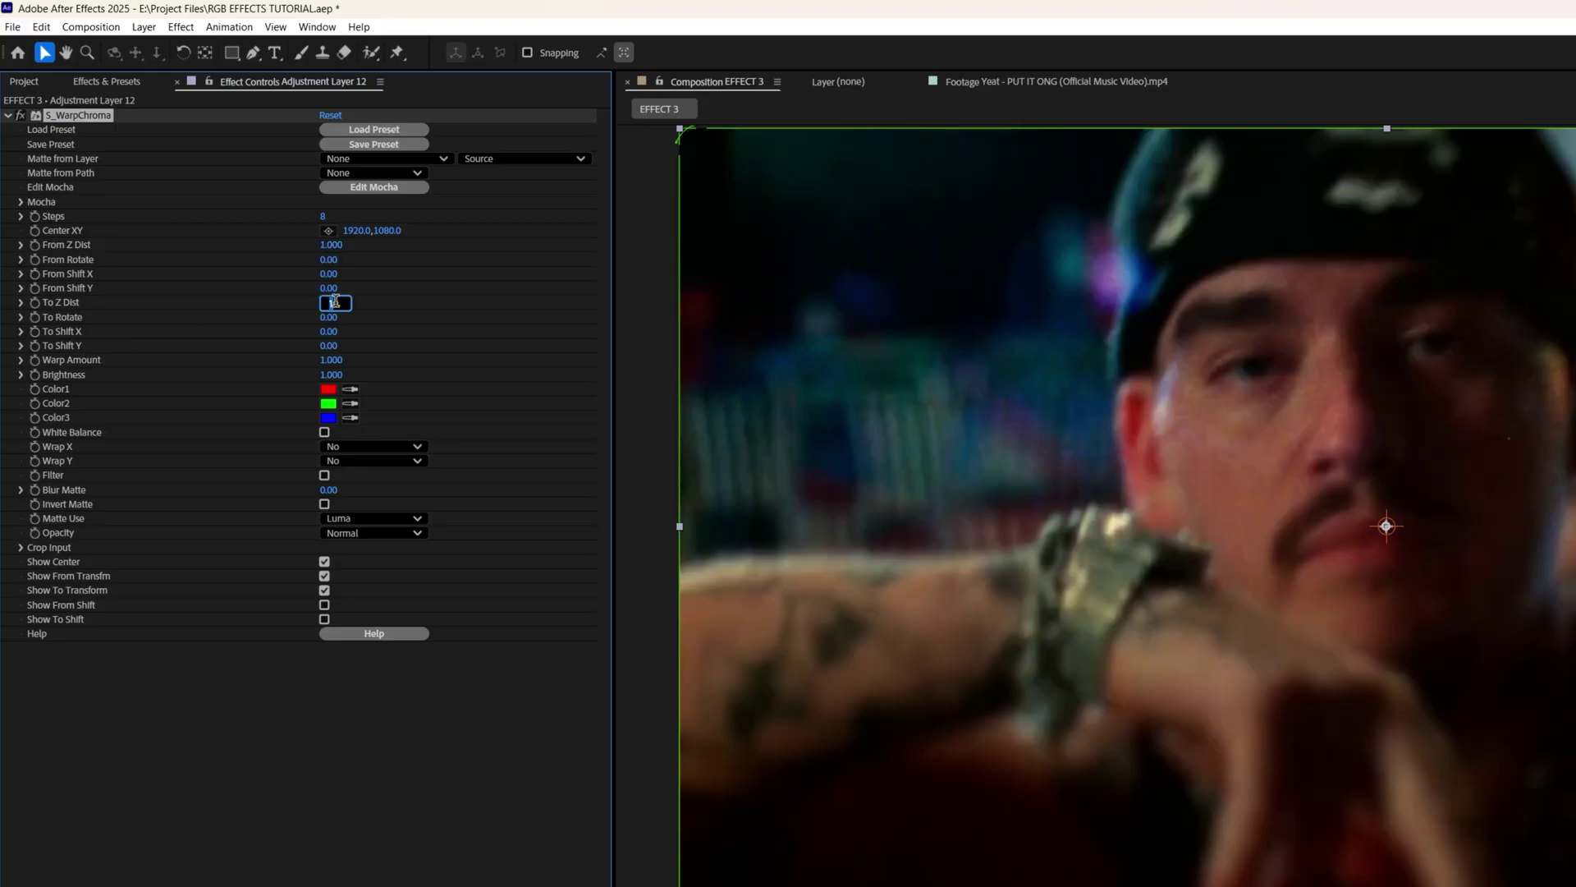
pyautogui.press('Return')
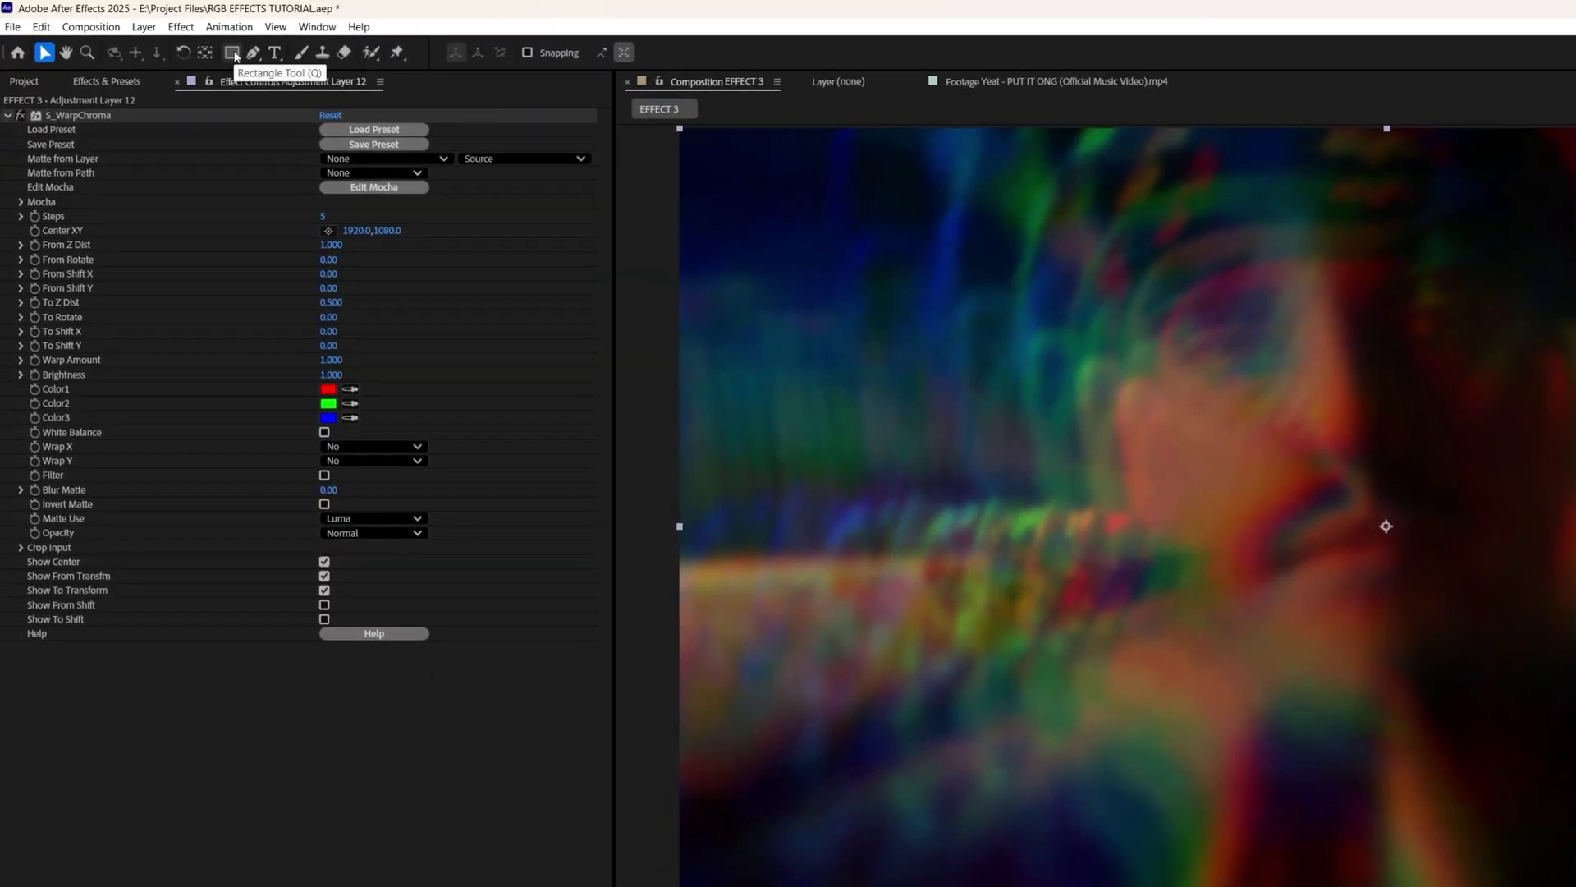
# Draw a large ellipse mask outward from the frame's center on the adjustment layer and invert it
pyautogui.click(141, 33)
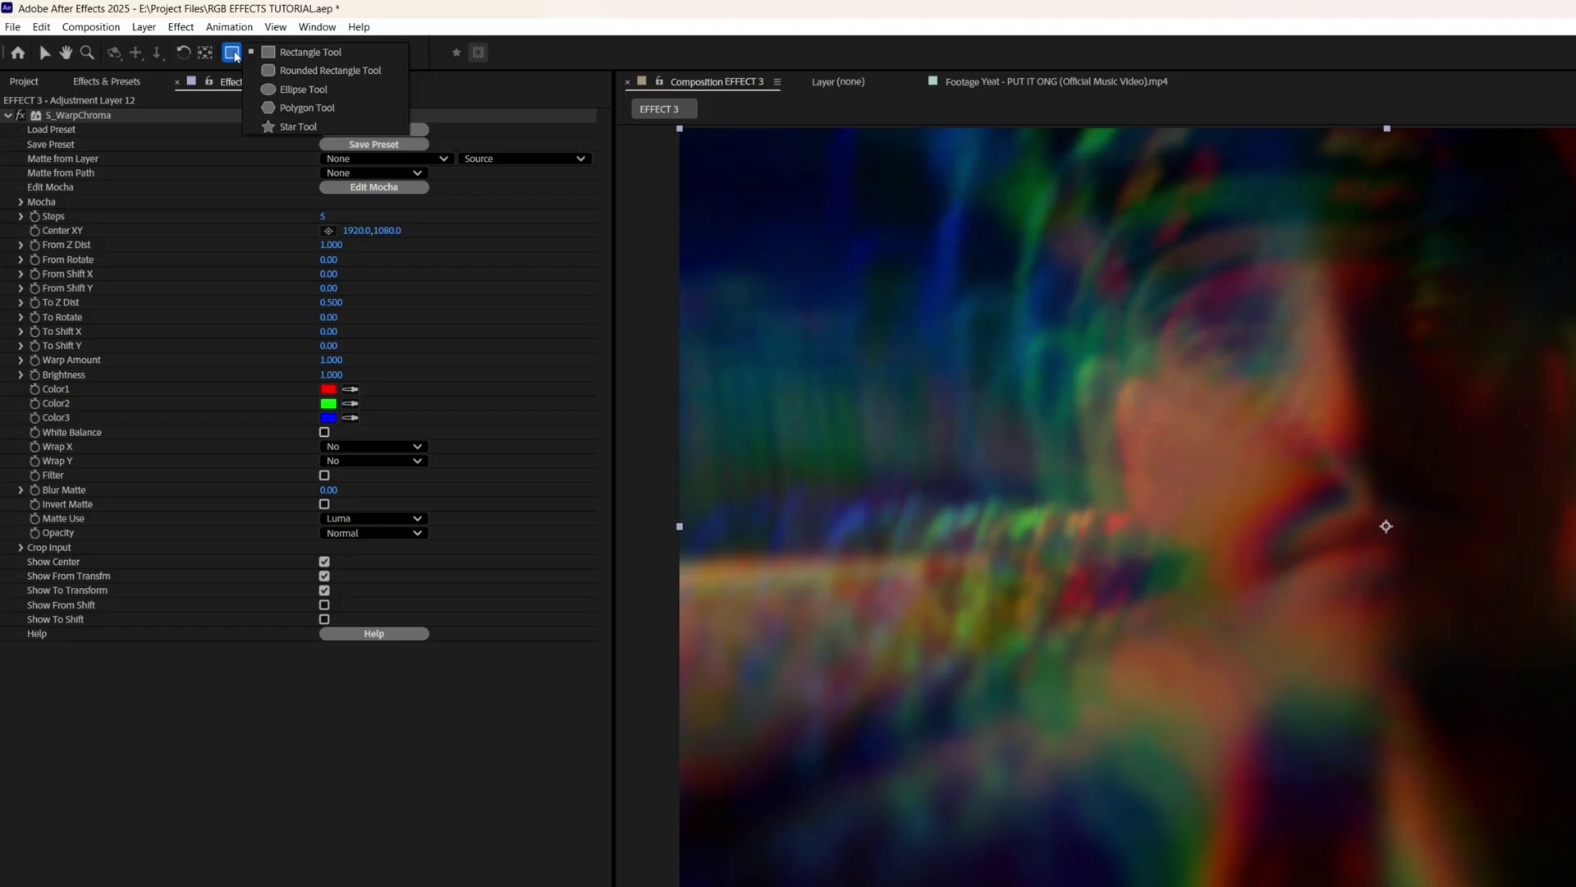
pyautogui.click(298, 88)
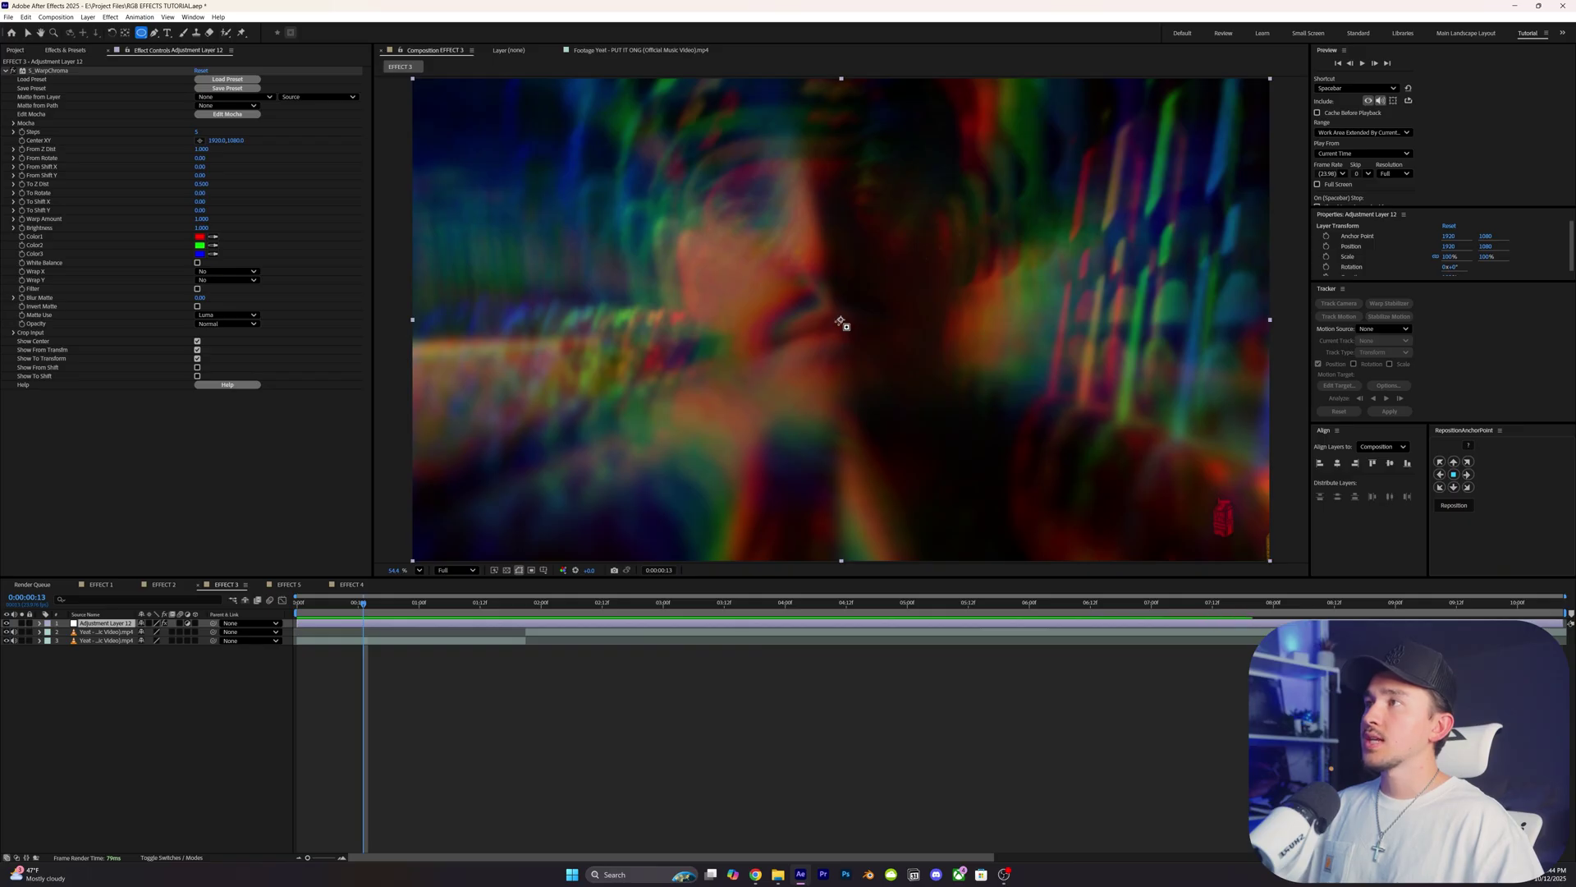
pyautogui.moveTo(841, 320); pyautogui.dragTo(841, 318)
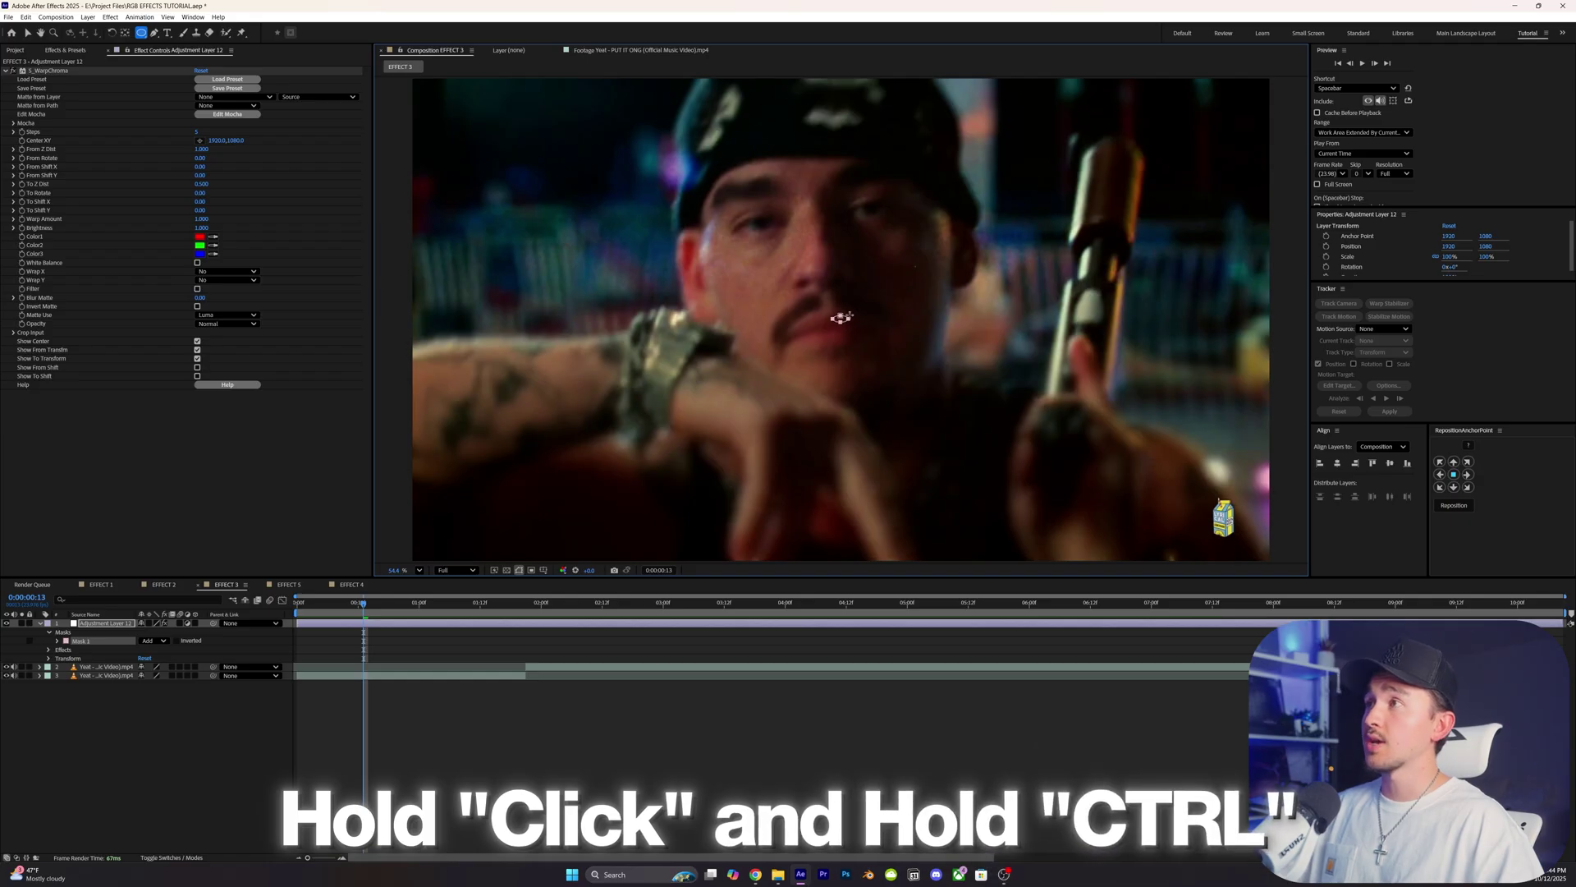
pyautogui.moveTo(984, 236); pyautogui.dragTo(1226, 35)
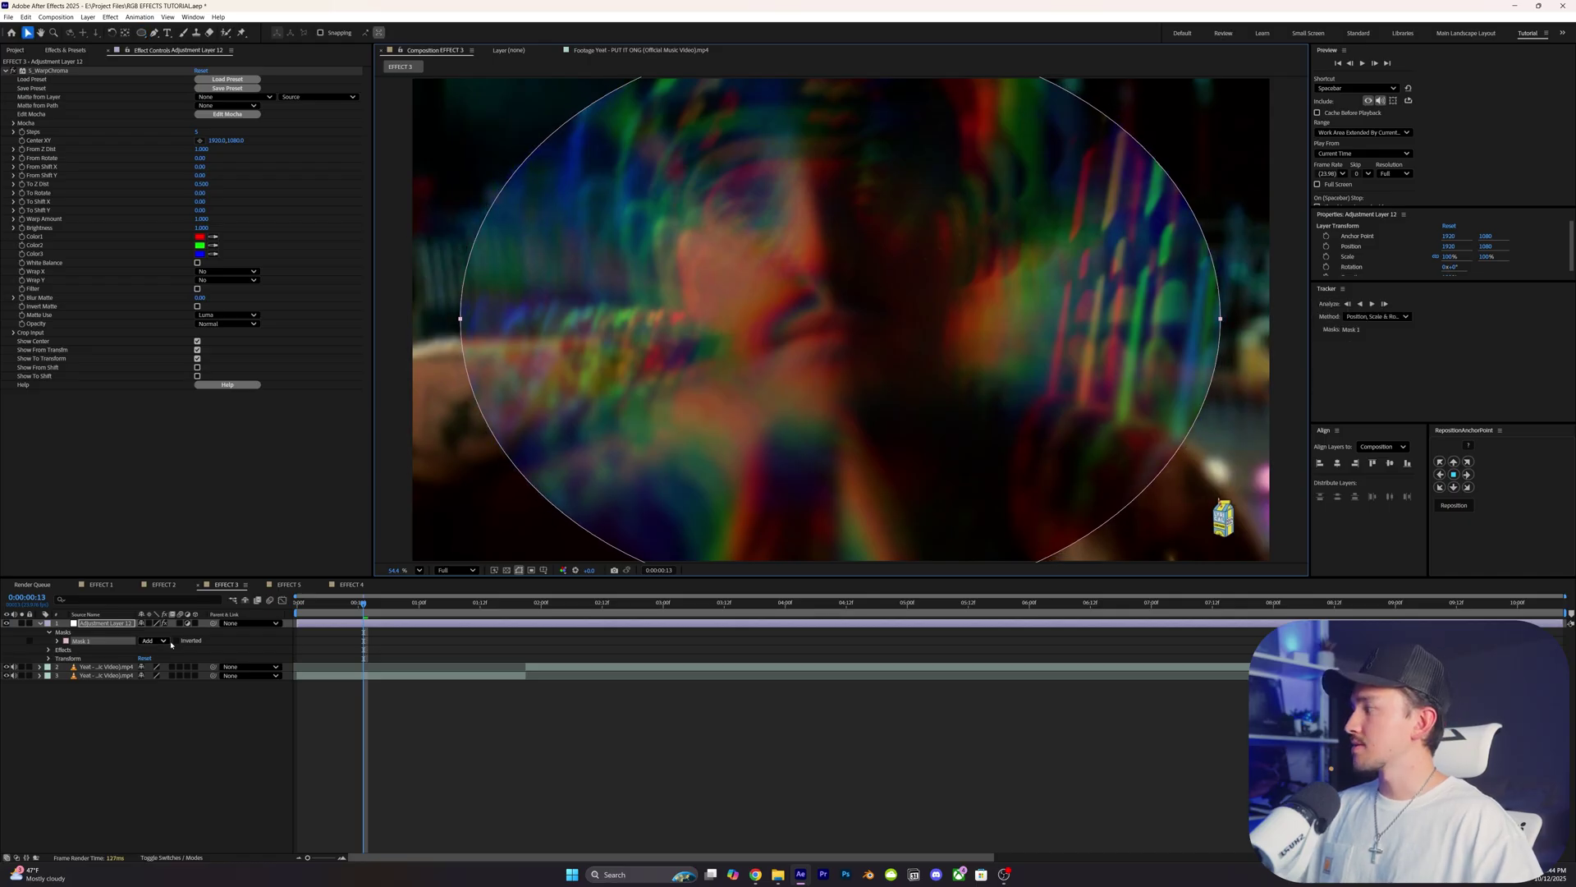
pyautogui.click(177, 641)
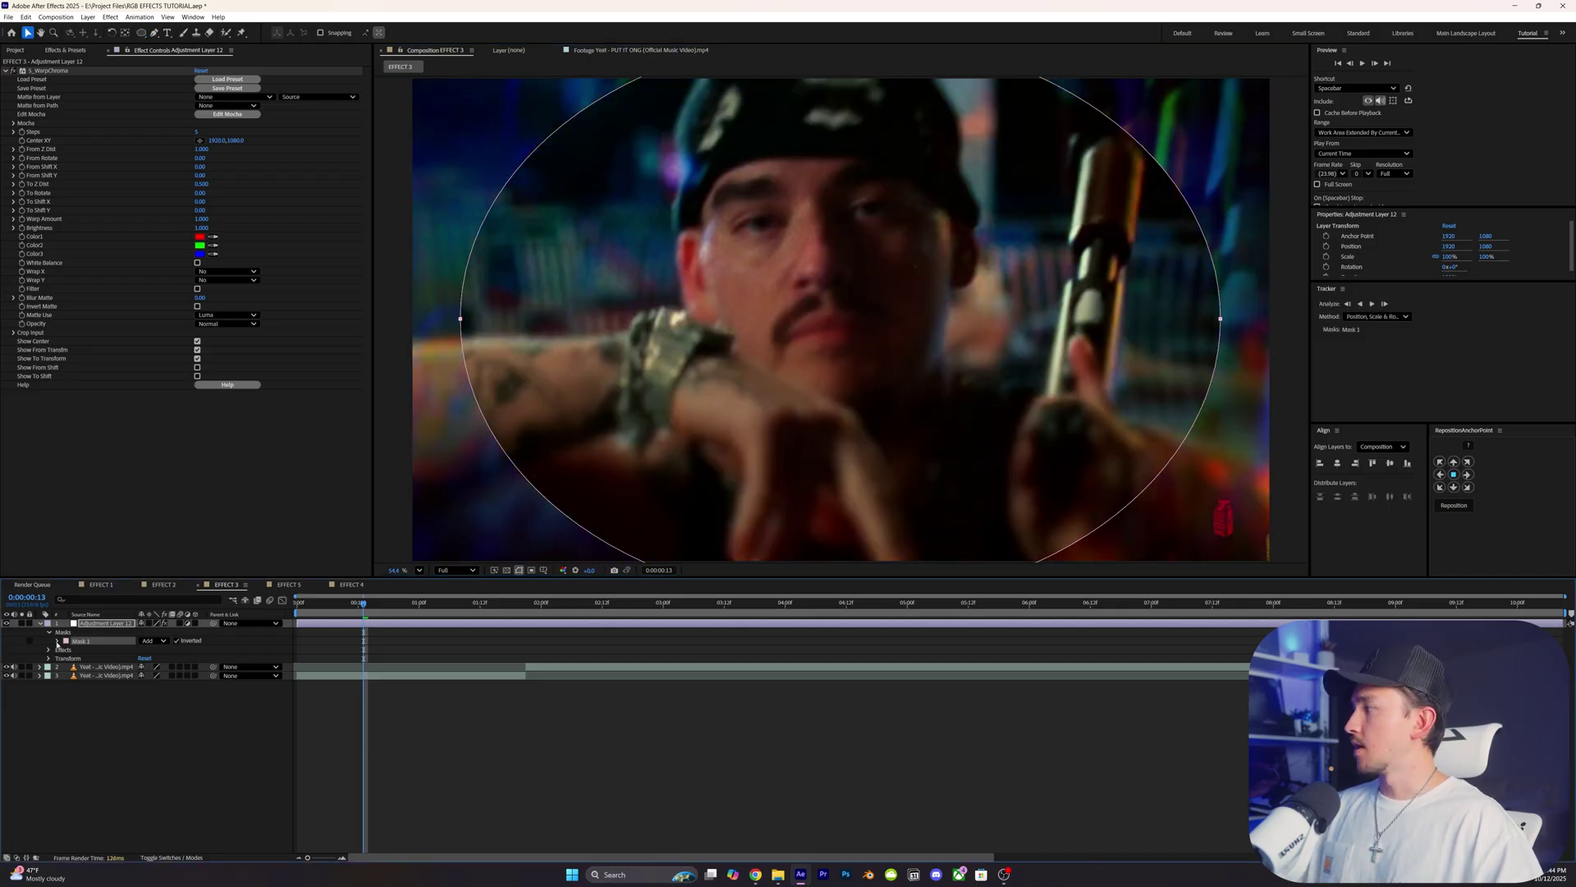
# Feather the ellipse mask's edge heavily and reduce its mask expansion to a negative value
pyautogui.click(58, 641)
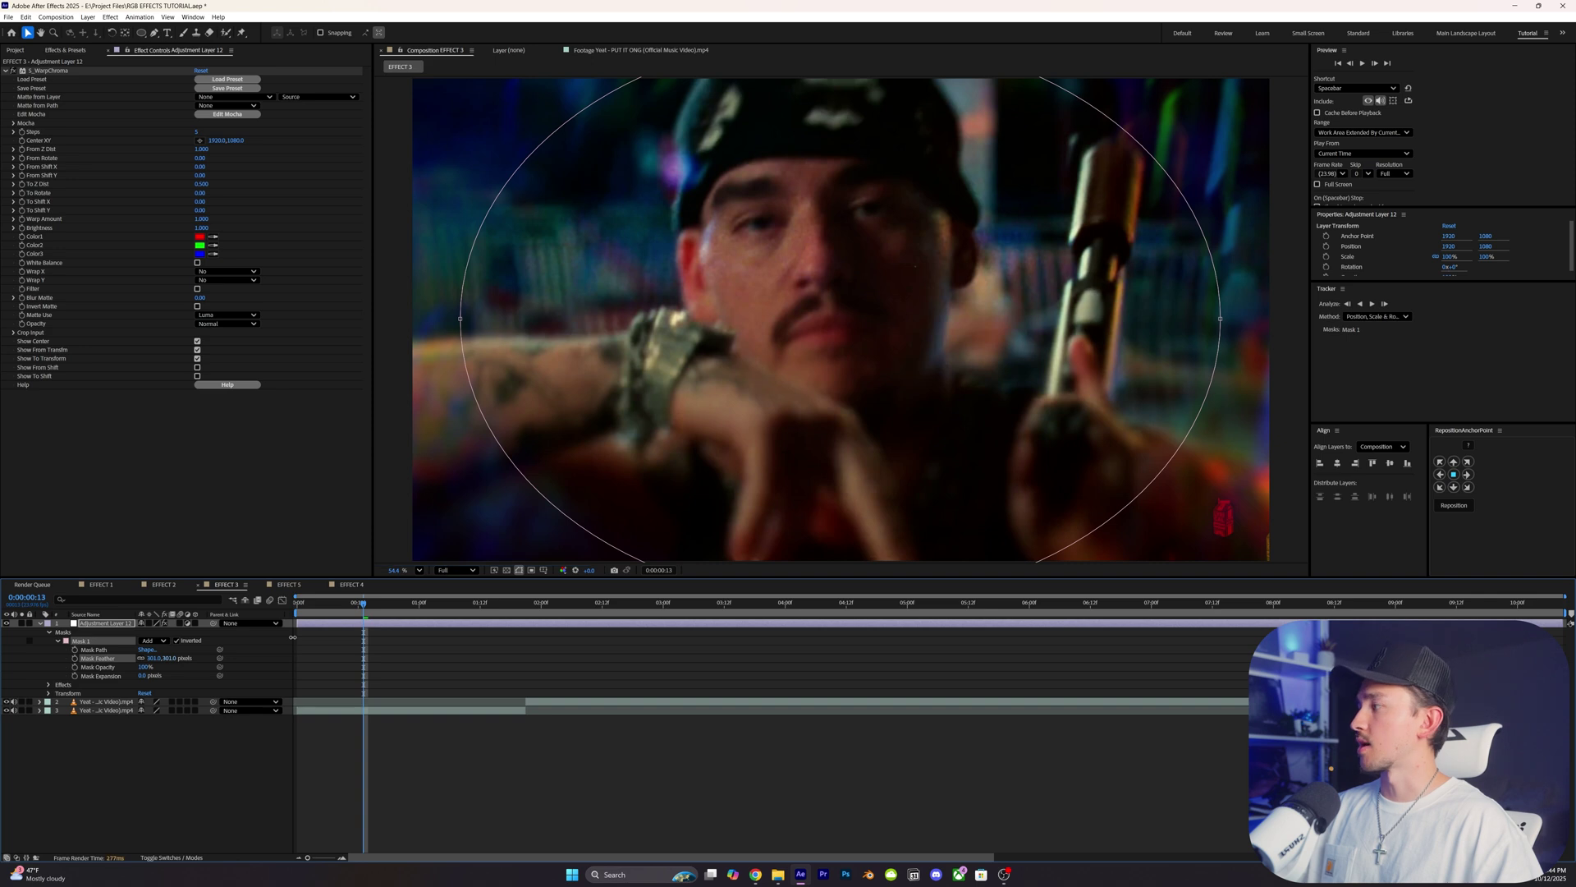
pyautogui.click(344, 604)
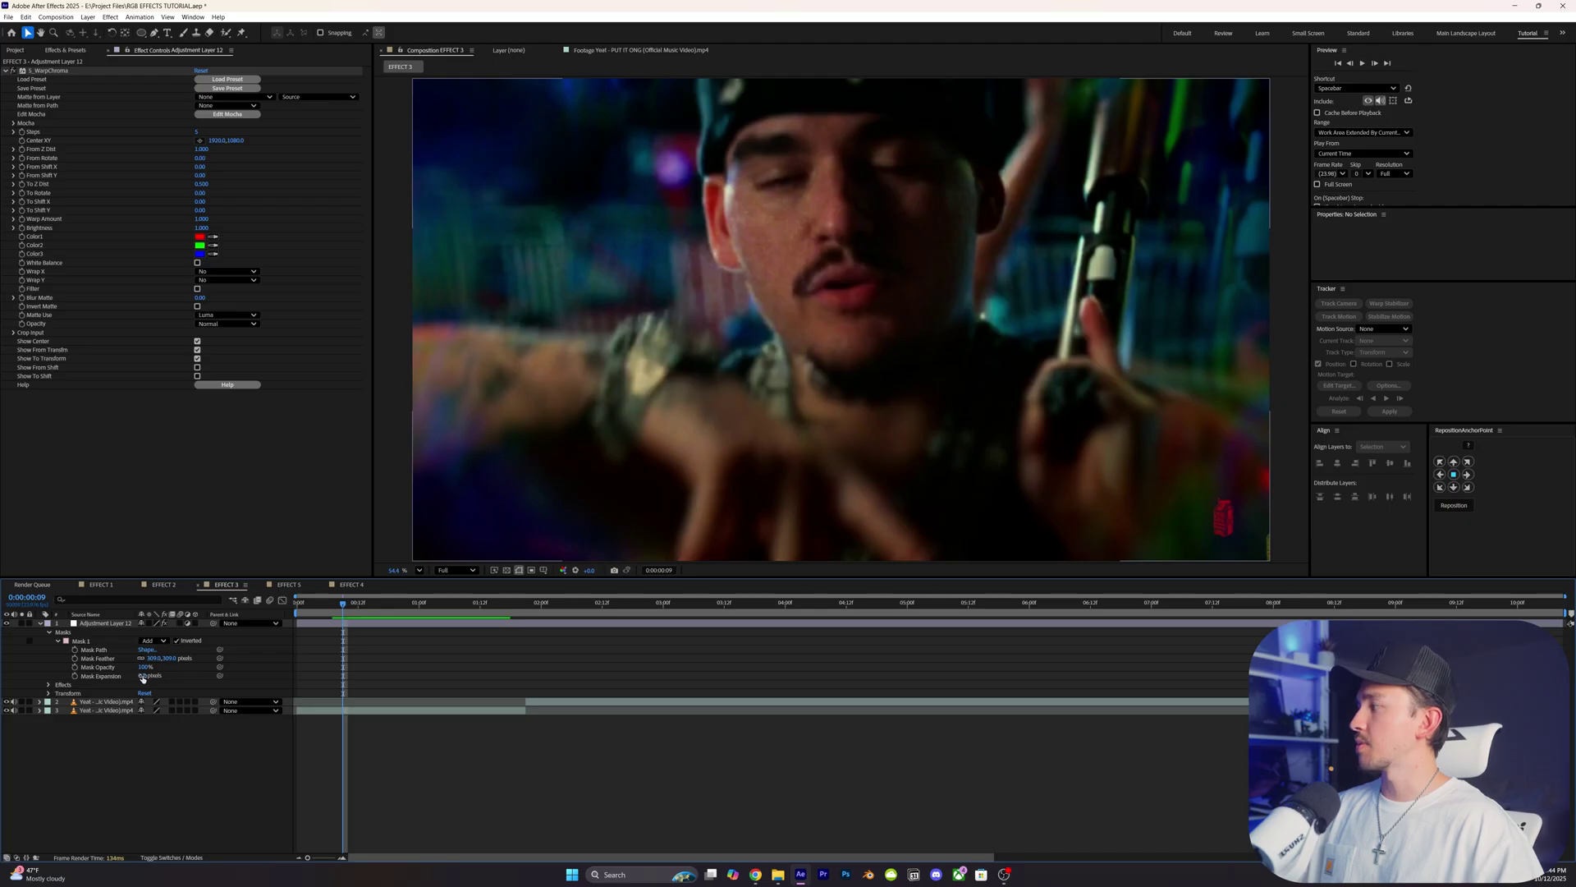
pyautogui.moveTo(137, 675); pyautogui.dragTo(132, 675)
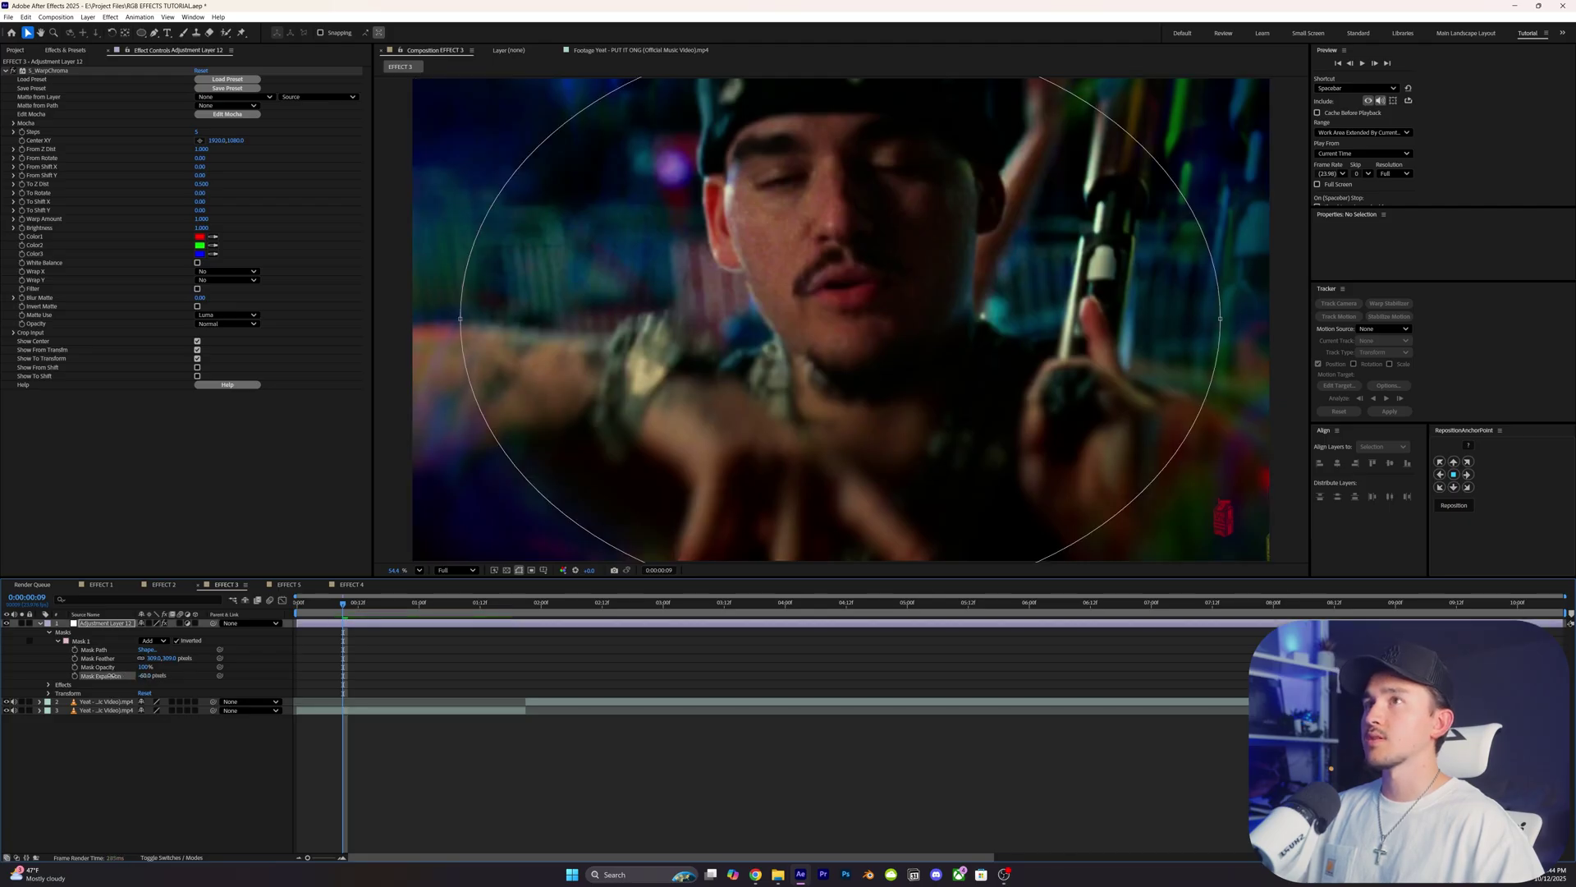
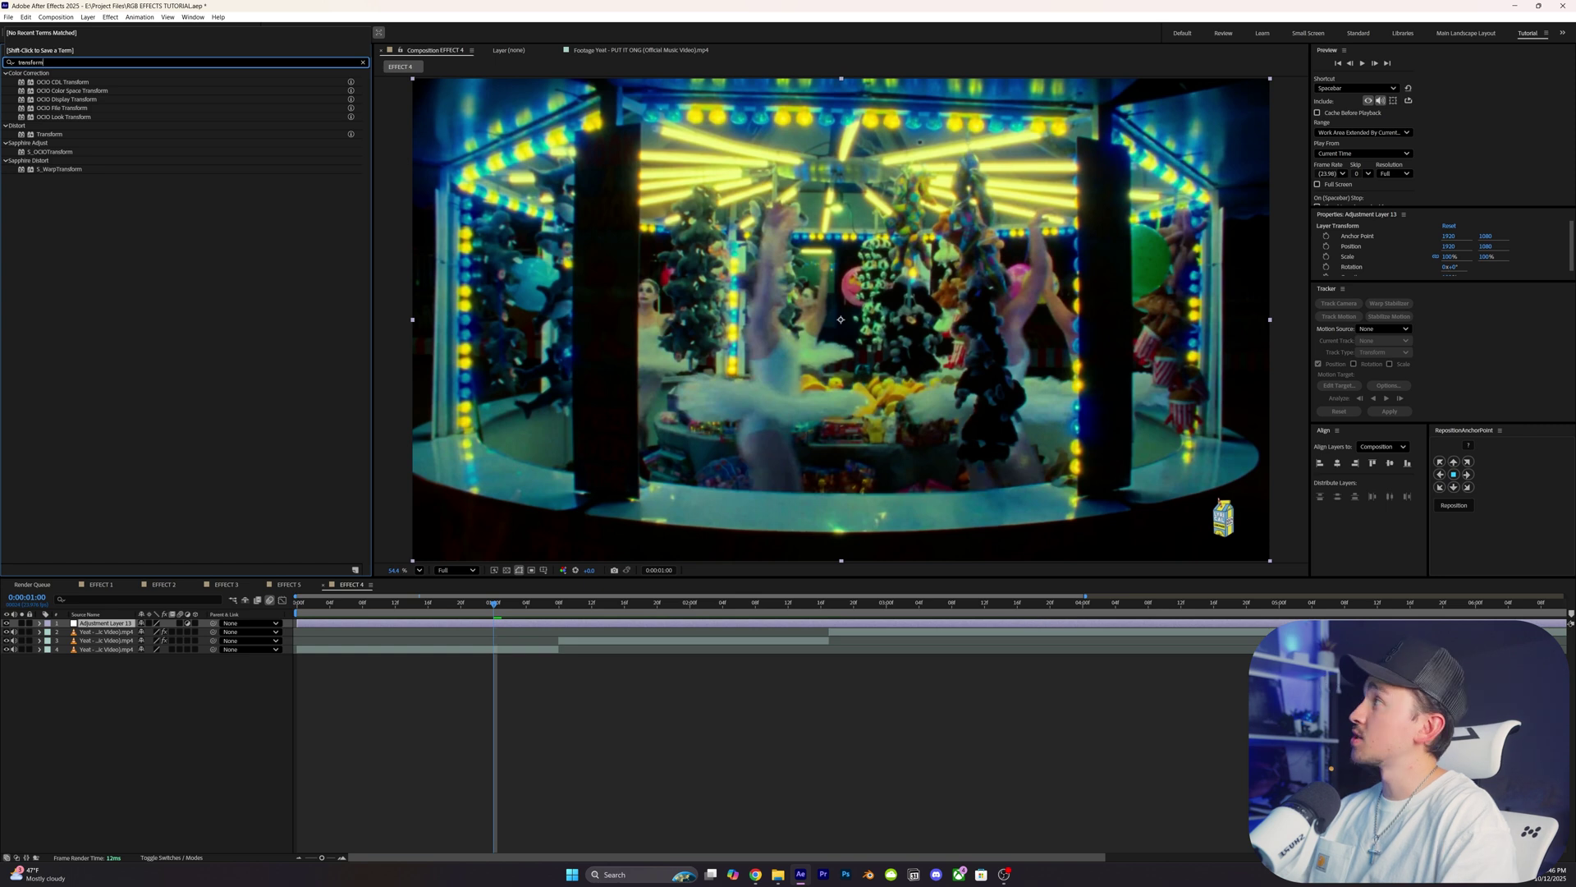
# Apply the Transform effect to the adjustment layer in EFFECT 4 and place a Scale keyframe a few frames before the first cut
pyautogui.moveTo(47, 136); pyautogui.dragTo(738, 329)
pyautogui.click(559, 604)
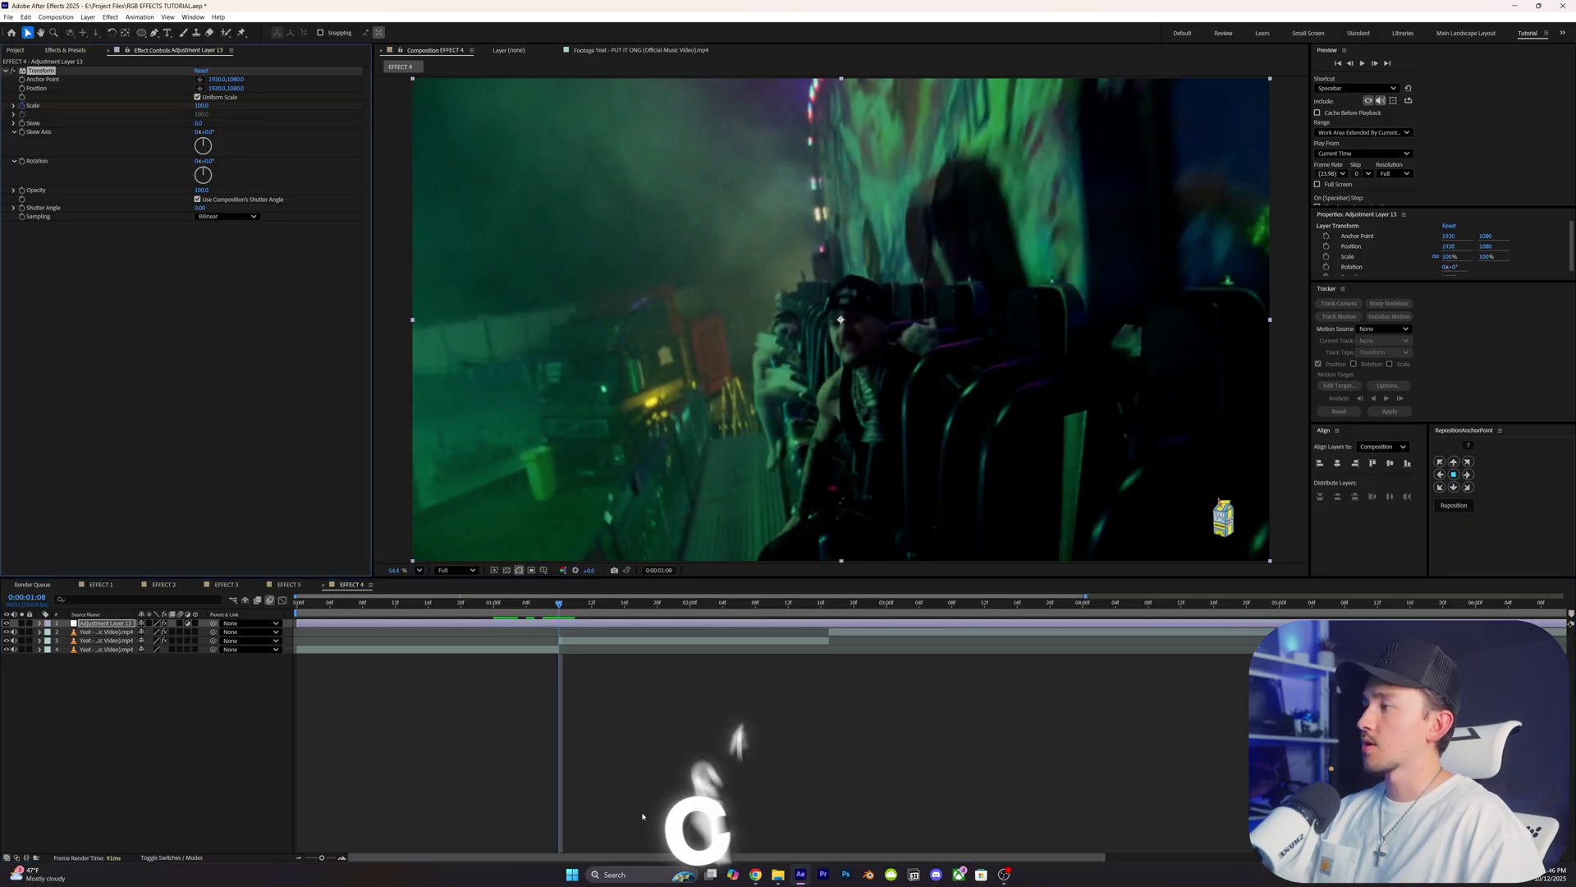
pyautogui.press('u')
pyautogui.moveTo(559, 641); pyautogui.dragTo(511, 647)
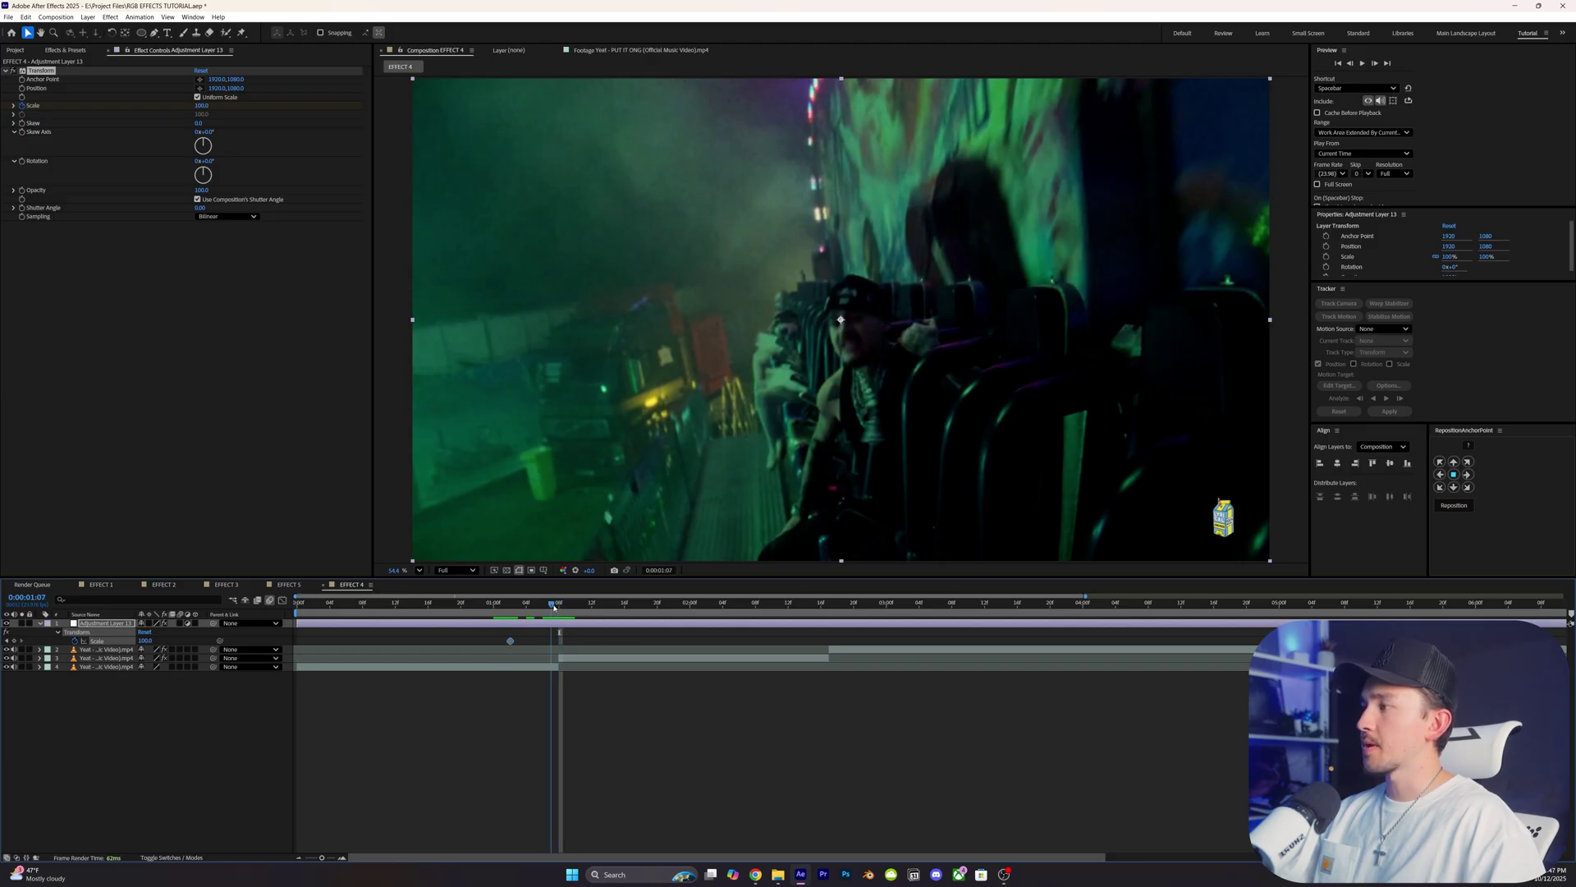
# Keyframe the Transform effect's Scale at 250 at 0:00:01:07, one frame before the cut
pyautogui.moveTo(556, 606); pyautogui.dragTo(555, 616)
pyautogui.click(201, 105)
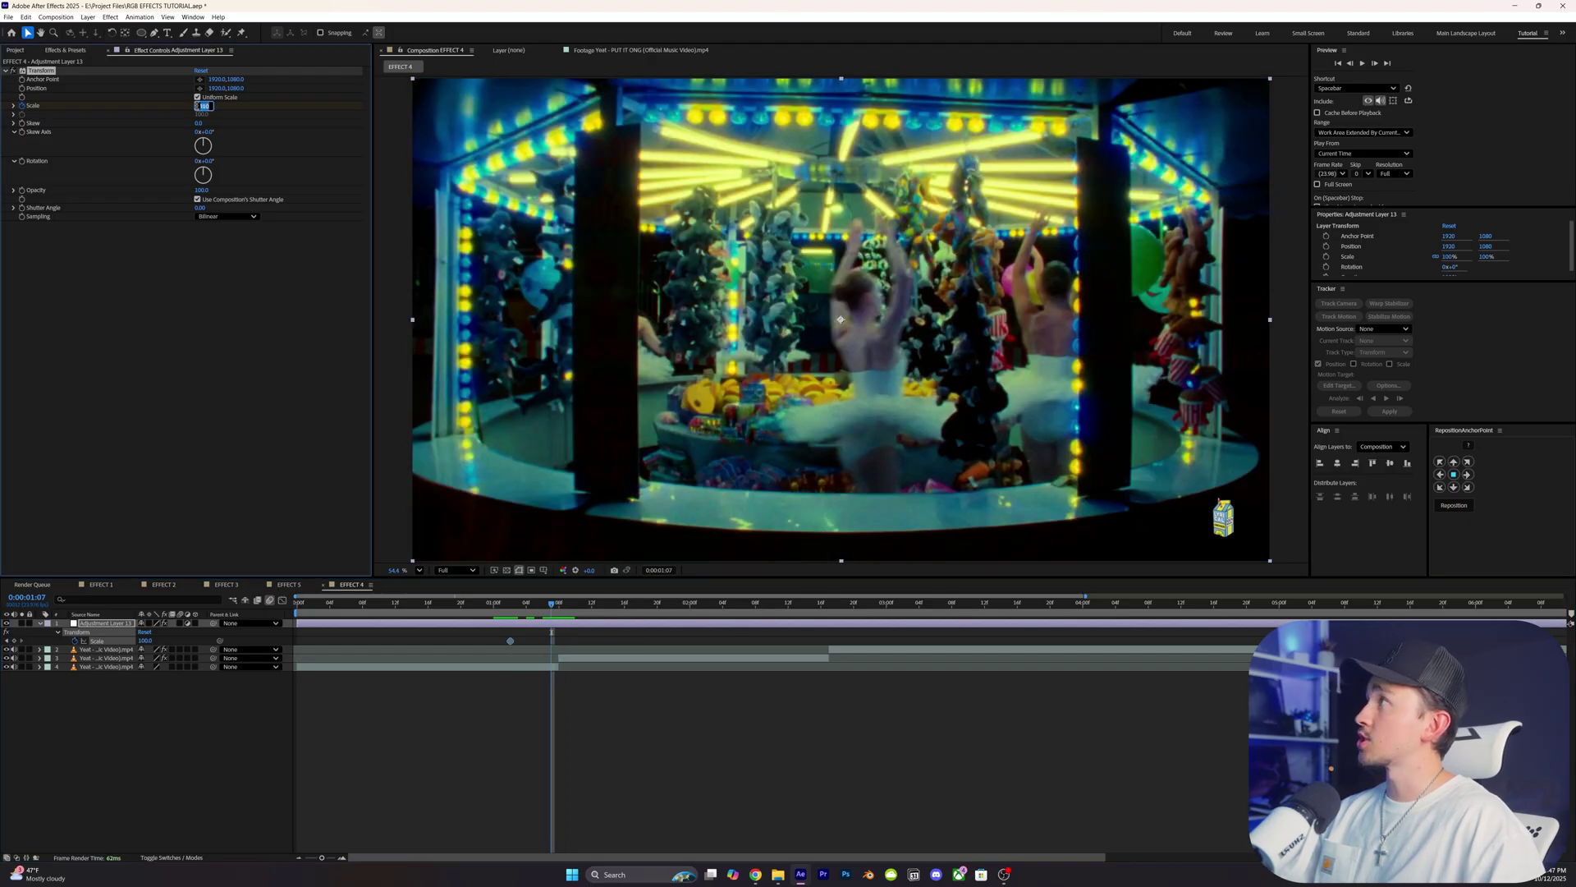
pyautogui.write('250.')
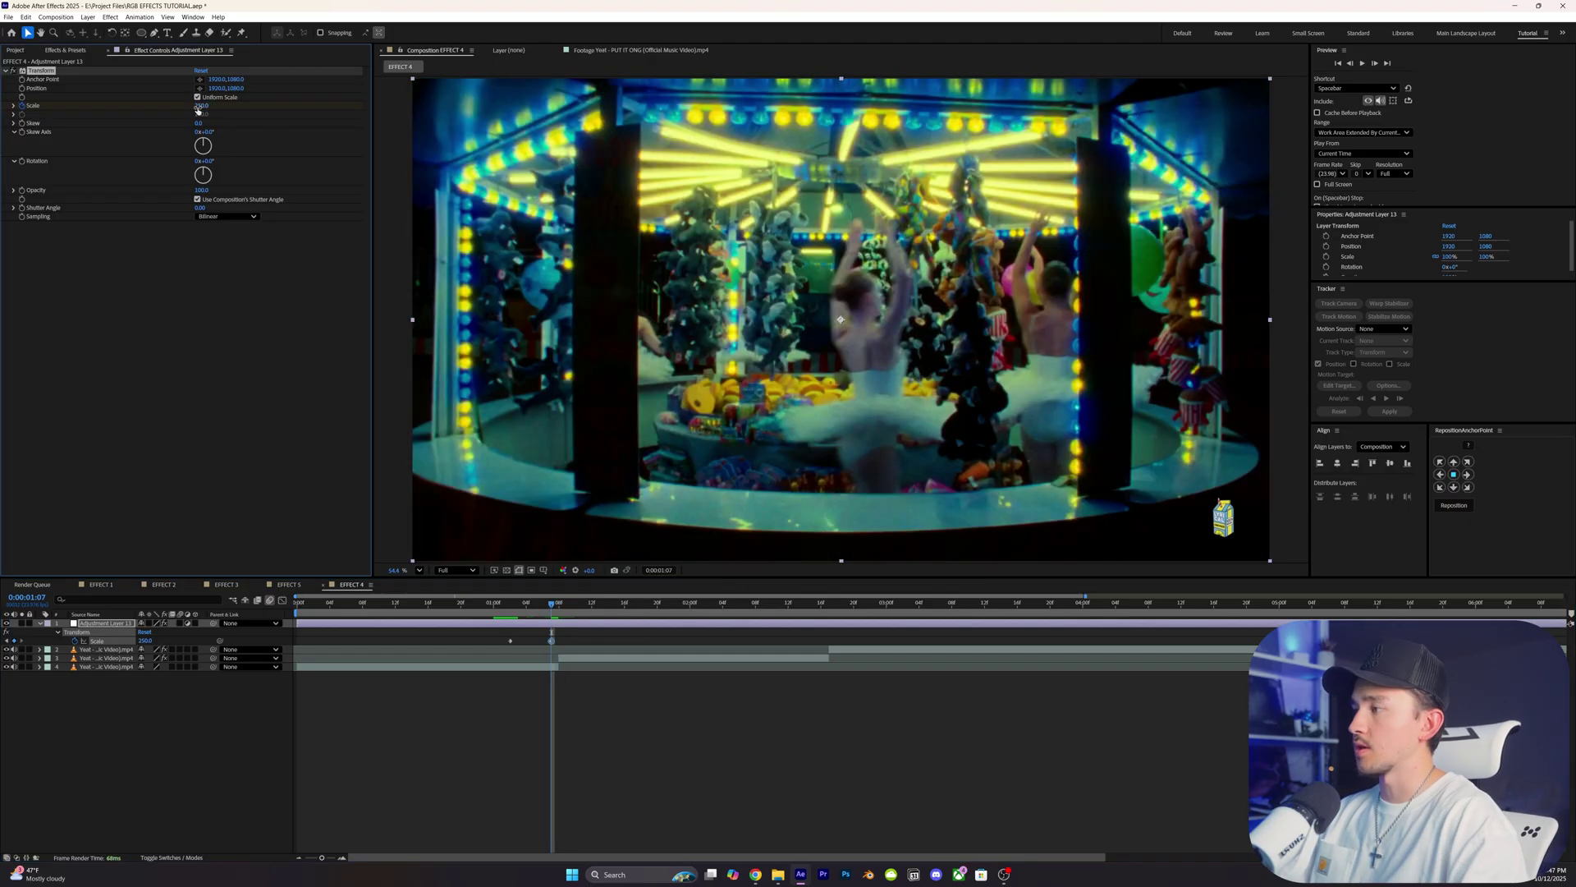
pyautogui.press('Return')
pyautogui.click(557, 605)
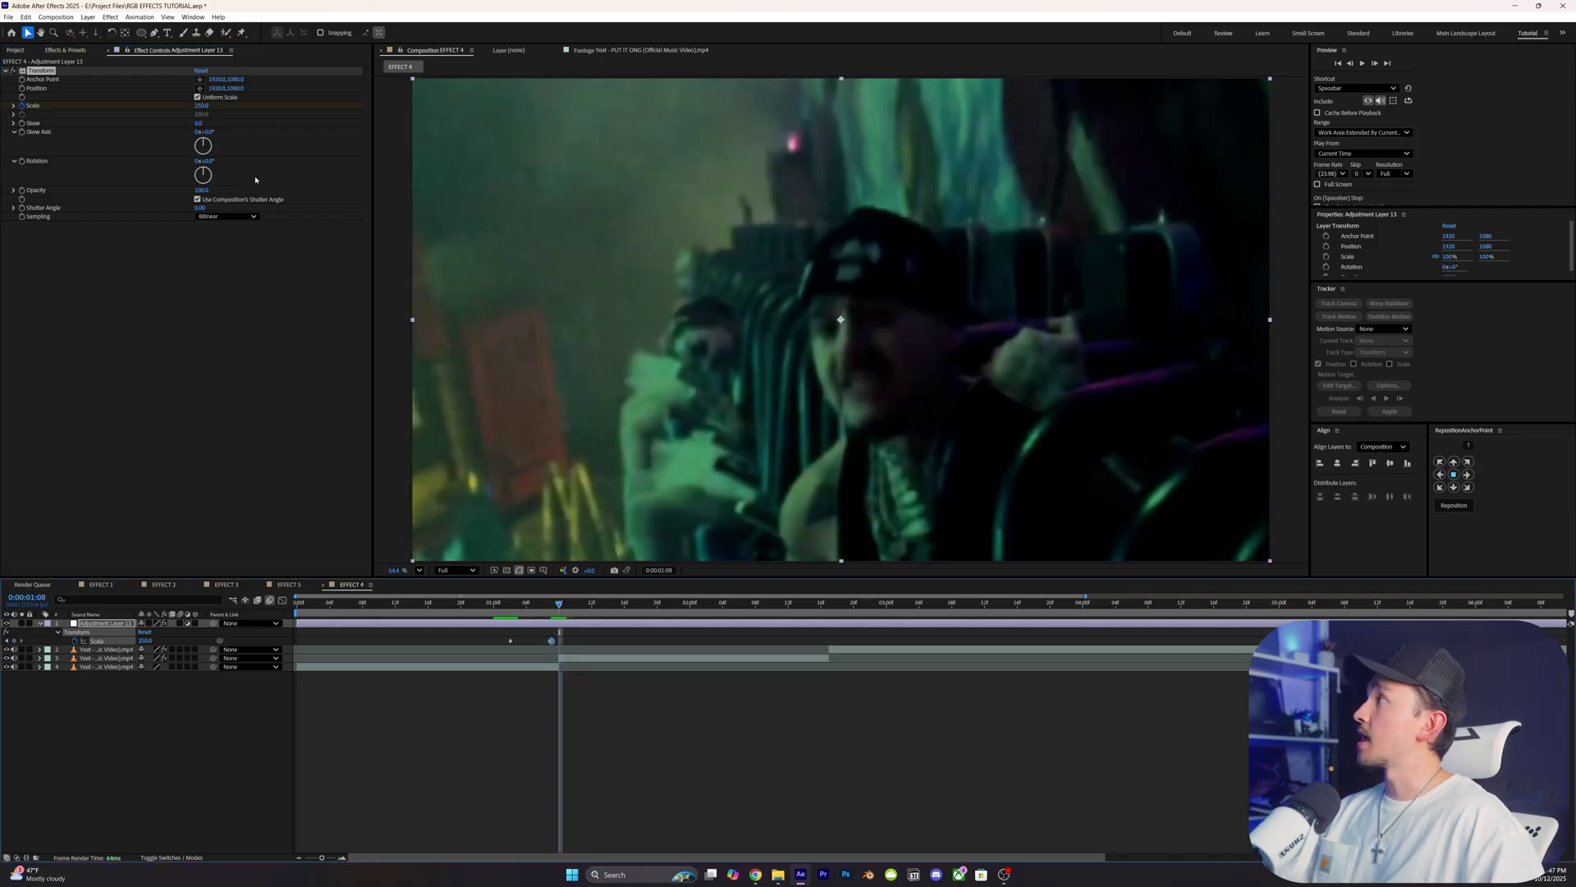
# Keyframe the Transform effect's Scale at 50 on the cut at 0:00:01:08
pyautogui.click(201, 106)
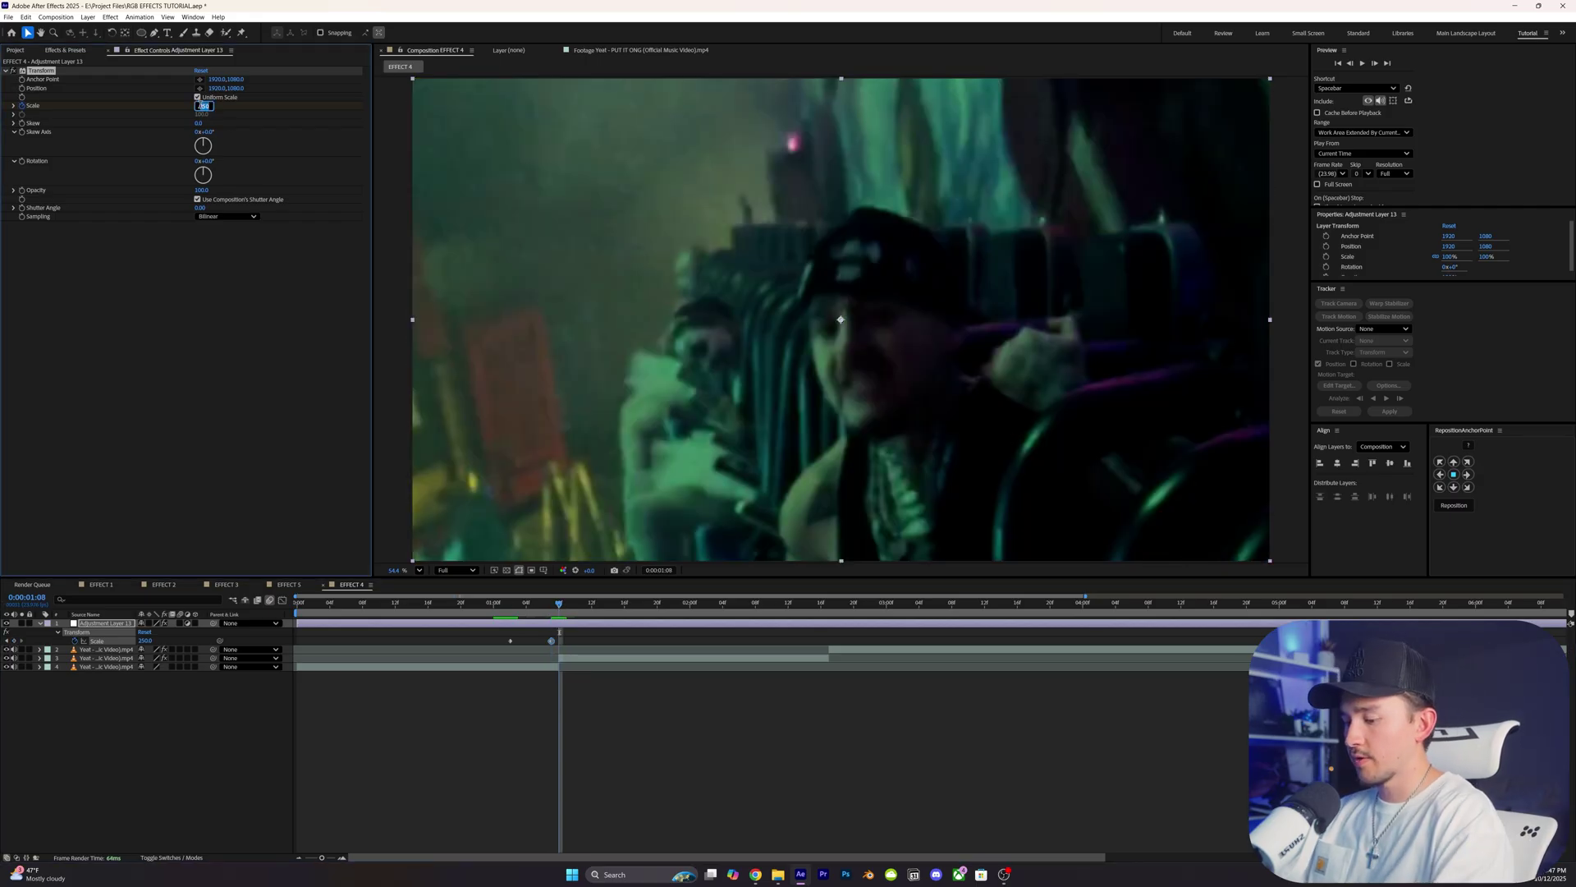
pyautogui.write('50')
pyautogui.press('Return')
# Copy the first Scale keyframe and paste it at 0:00:01:15 so the Transform effect's Scale is 100 there
pyautogui.moveTo(559, 604); pyautogui.dragTo(601, 608)
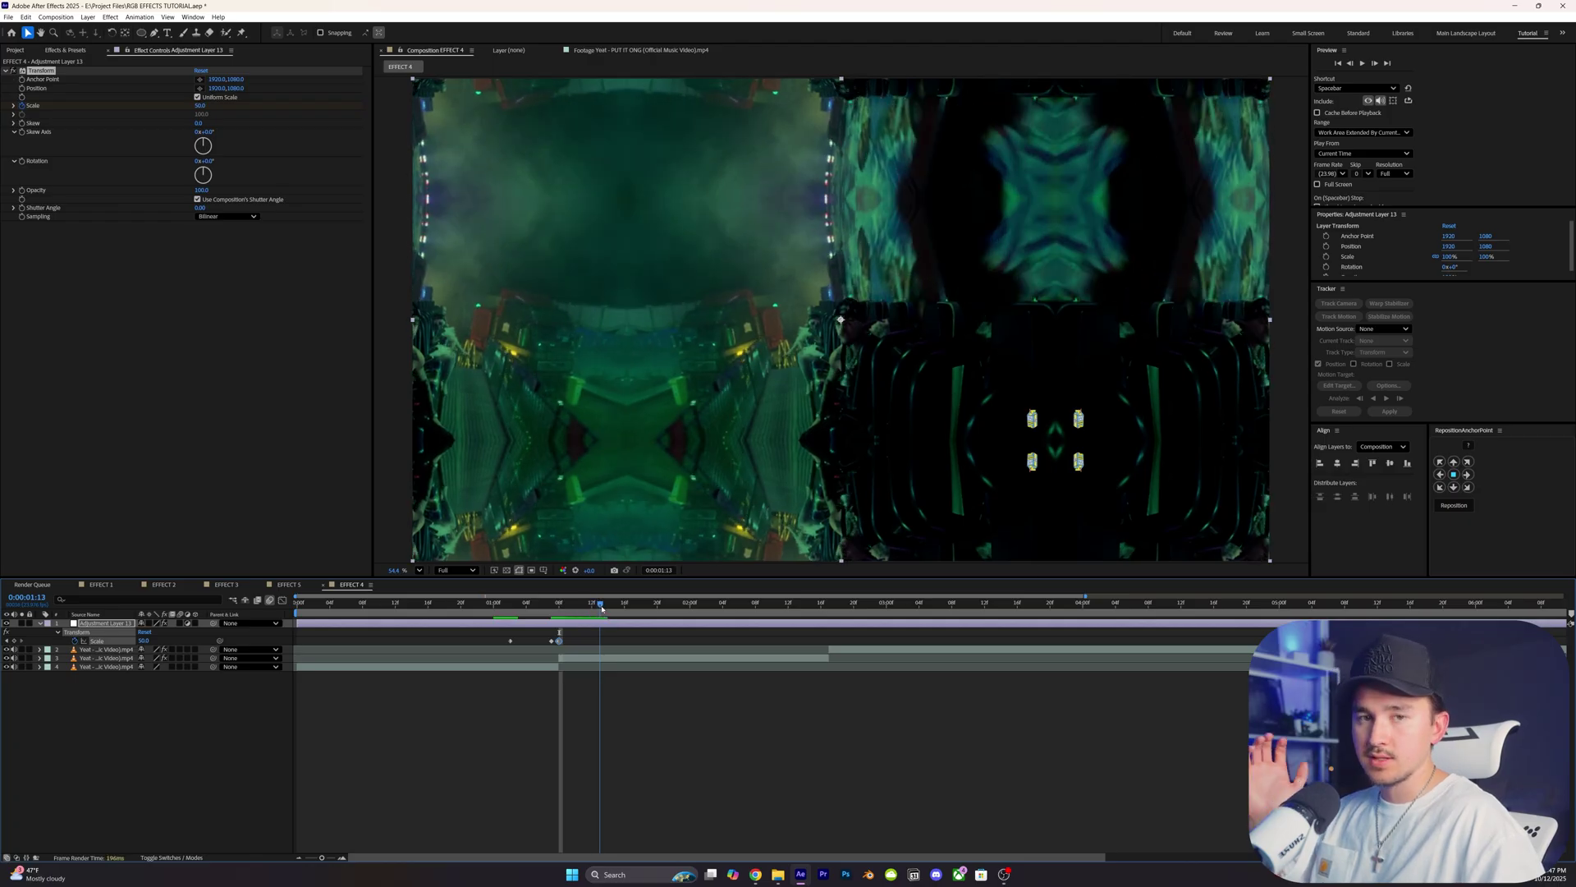
pyautogui.press('pagedown')
pyautogui.press('pagedown')
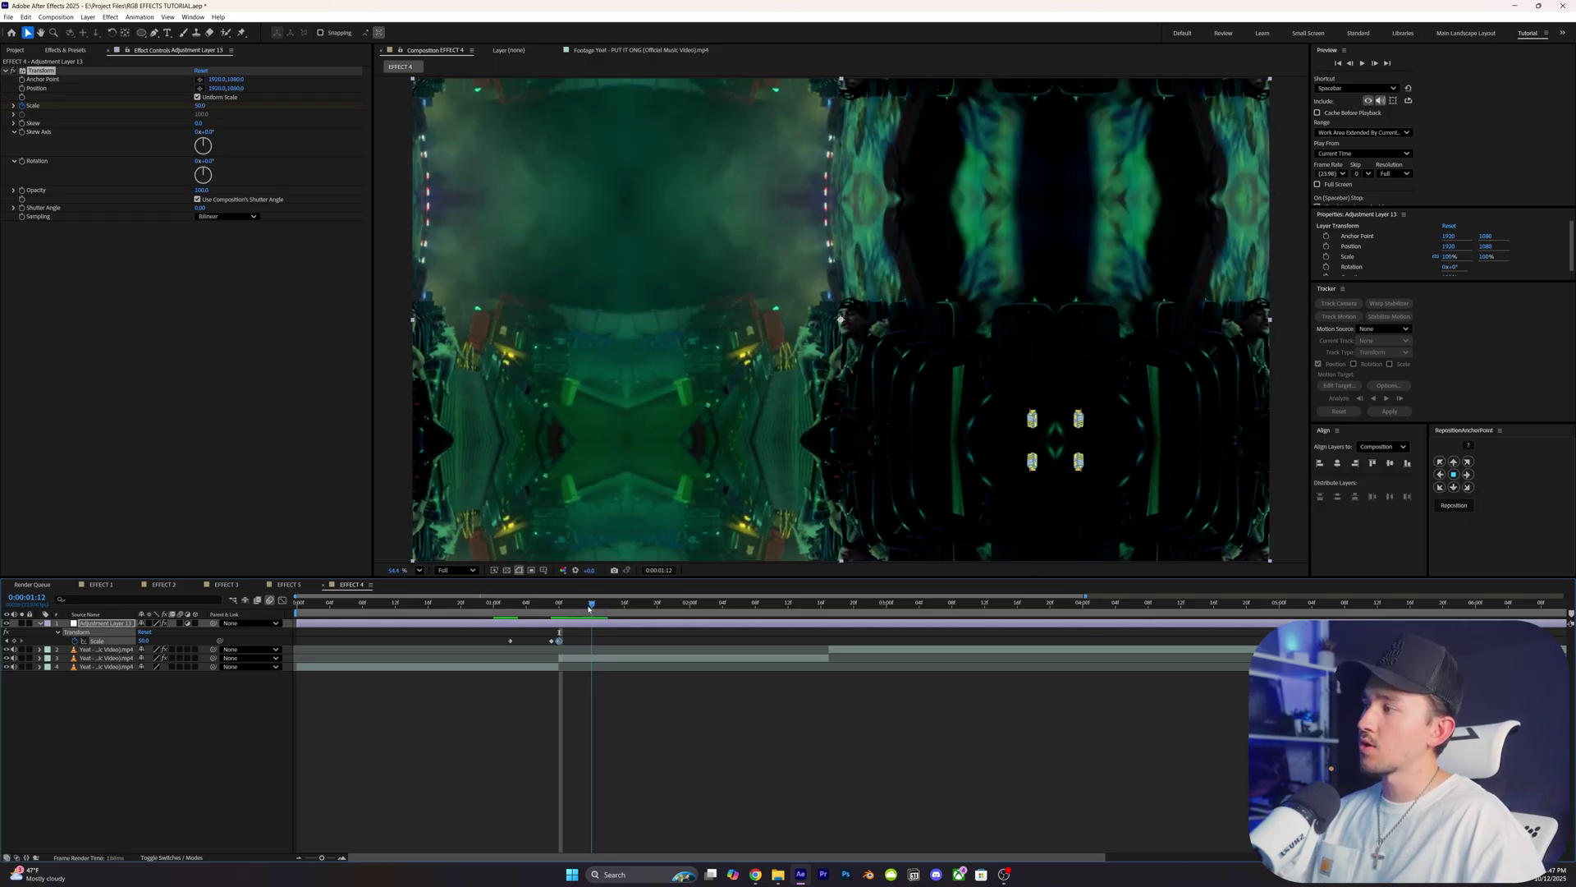
pyautogui.click(521, 640)
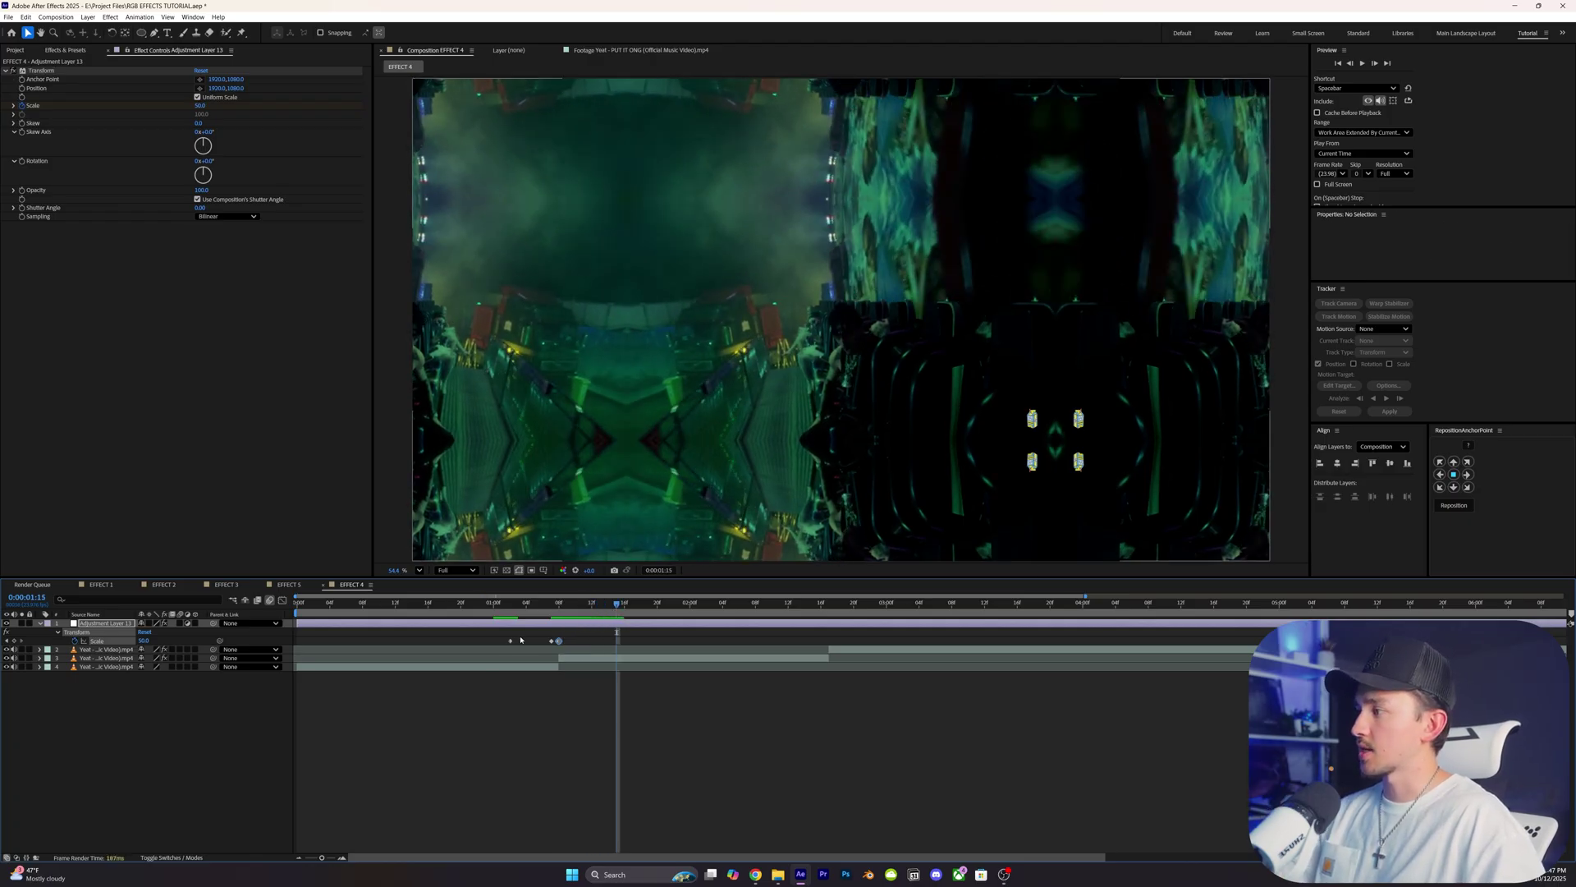
pyautogui.click(497, 647)
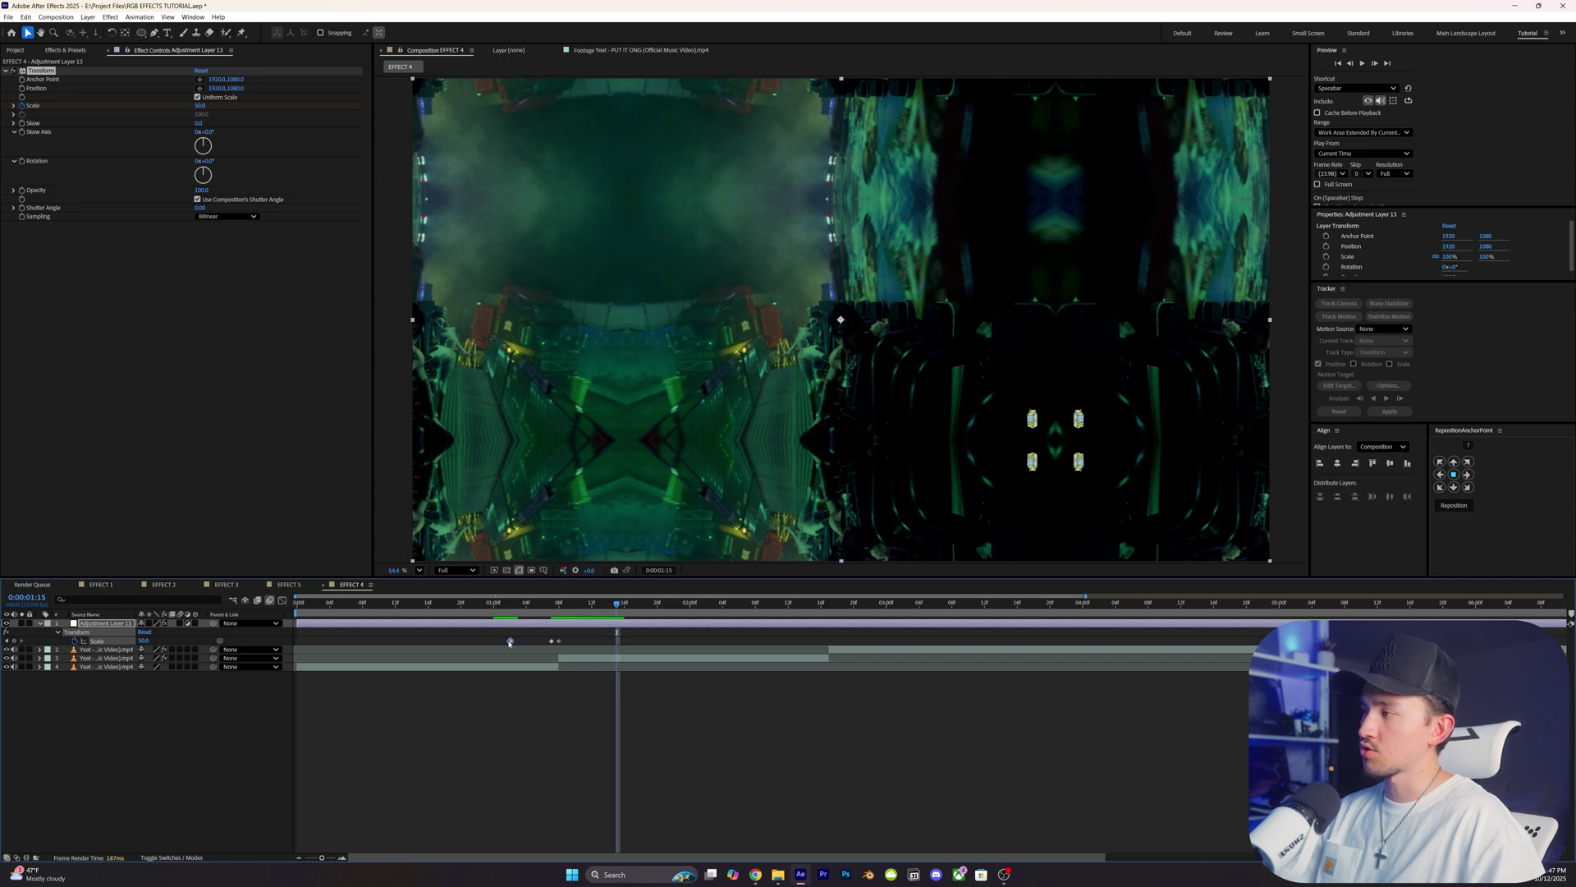
pyautogui.hotkey('ctrl', 'v')
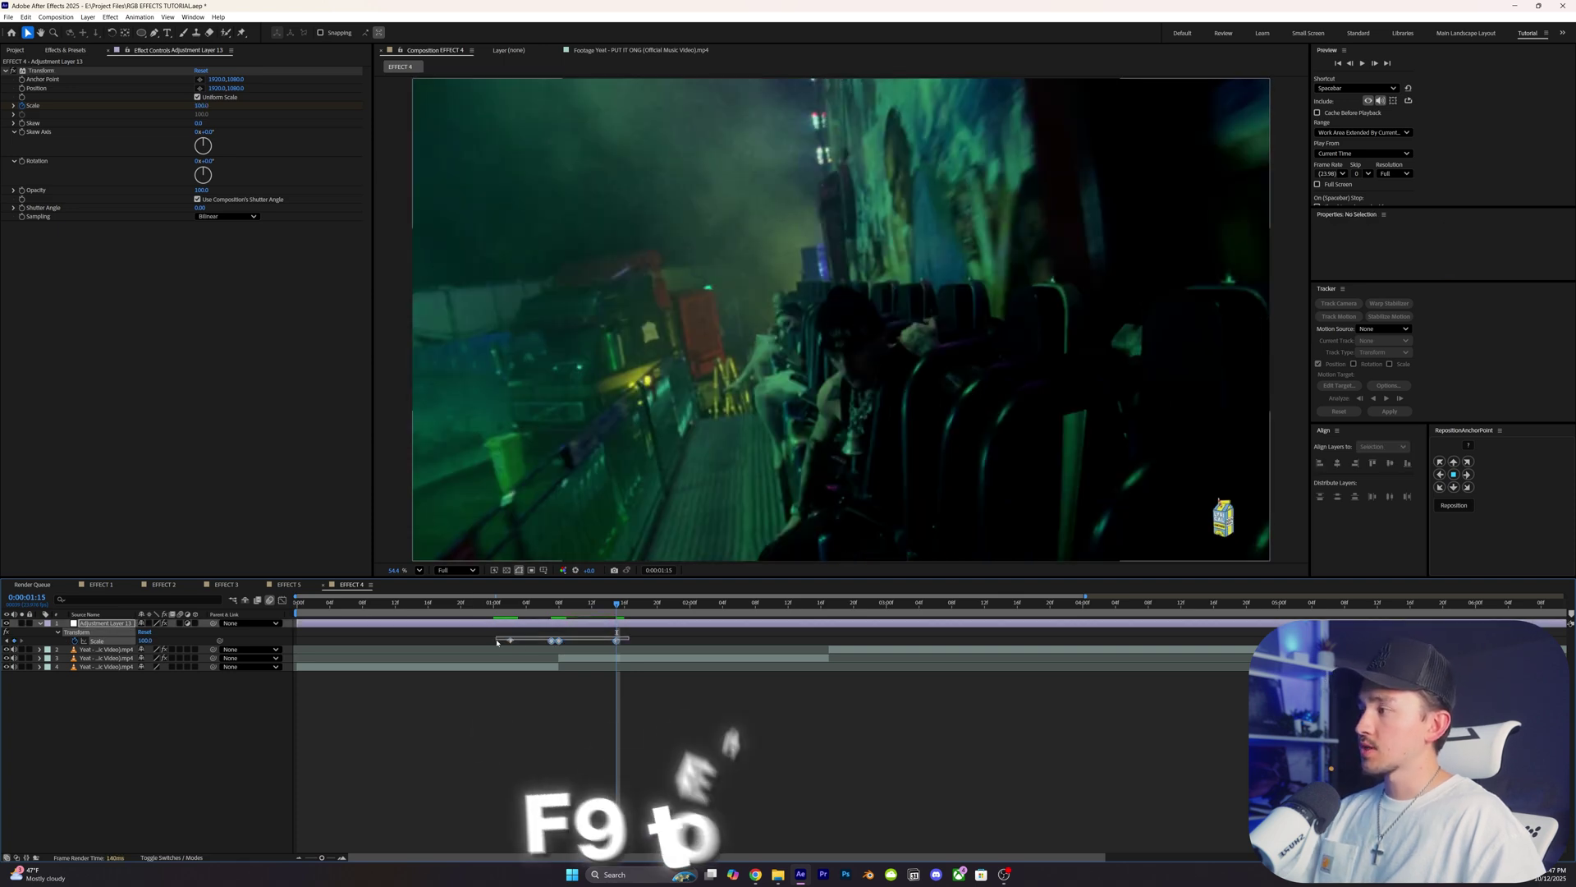
# Easy-ease all Scale keyframes and shape the value graph to rise steeply into the 250 peak and settle gradually after the dip
pyautogui.press('F9')
pyautogui.press('F9')
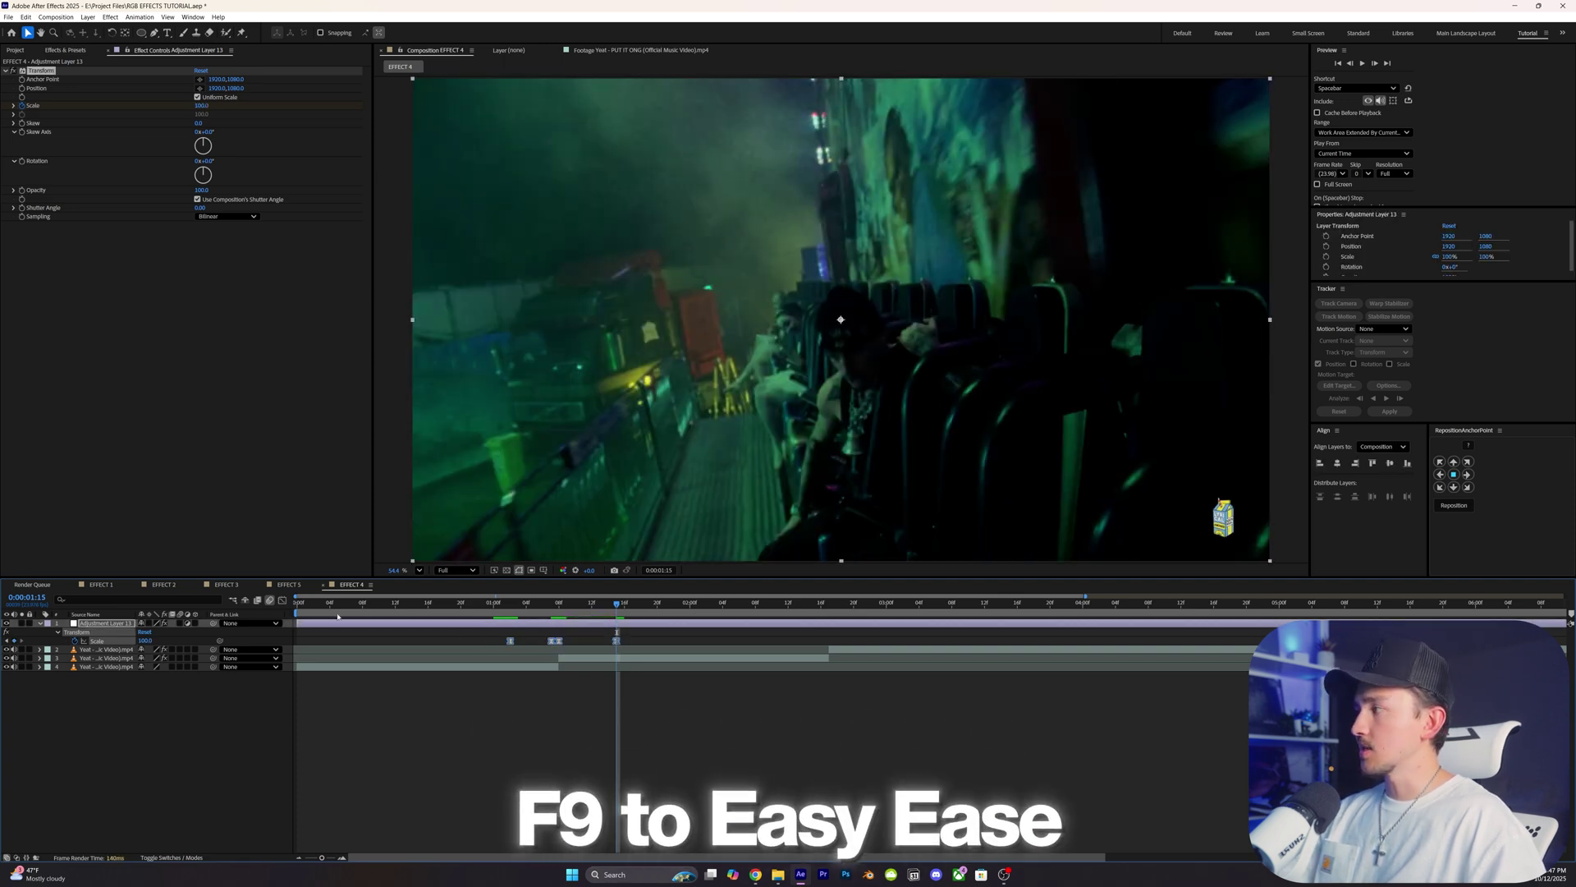
pyautogui.click(282, 600)
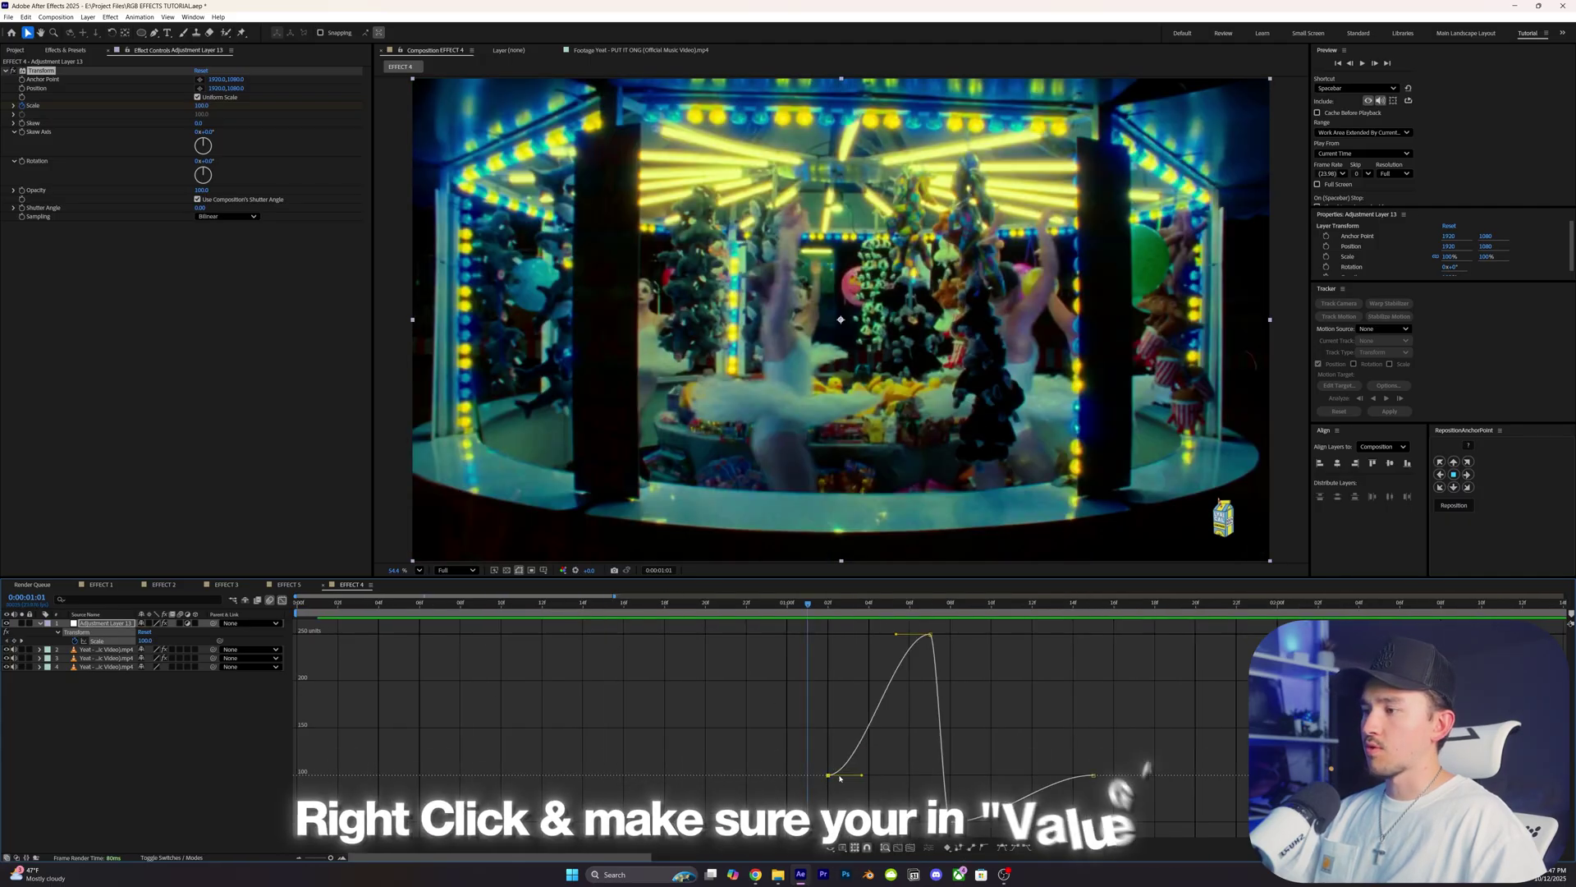
pyautogui.moveTo(866, 778); pyautogui.dragTo(934, 777)
pyautogui.moveTo(895, 636); pyautogui.dragTo(925, 635)
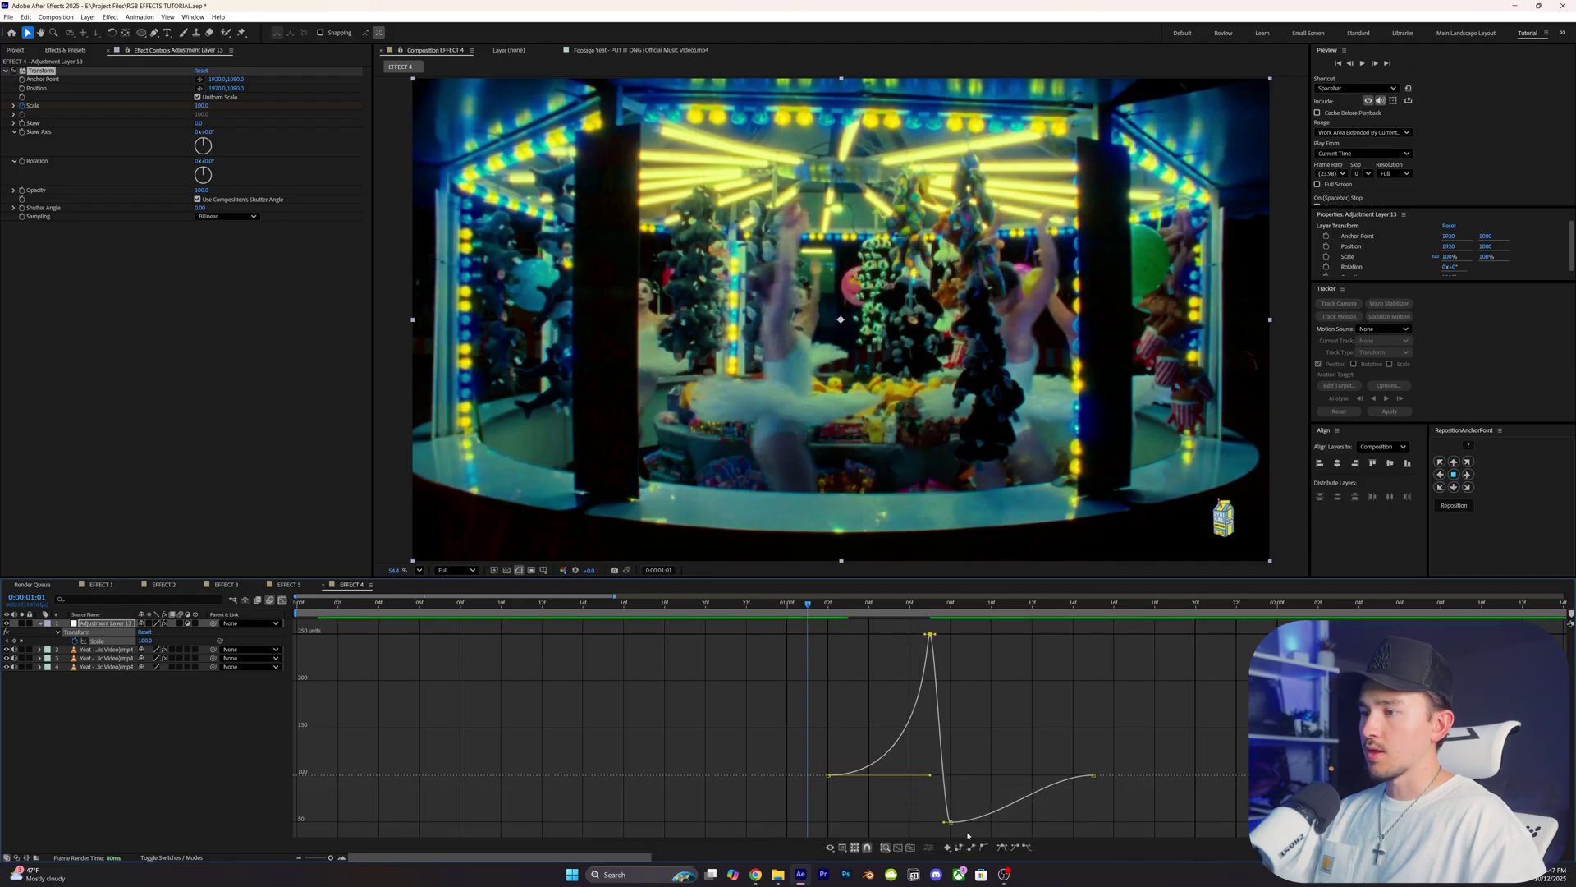
pyautogui.click(945, 823)
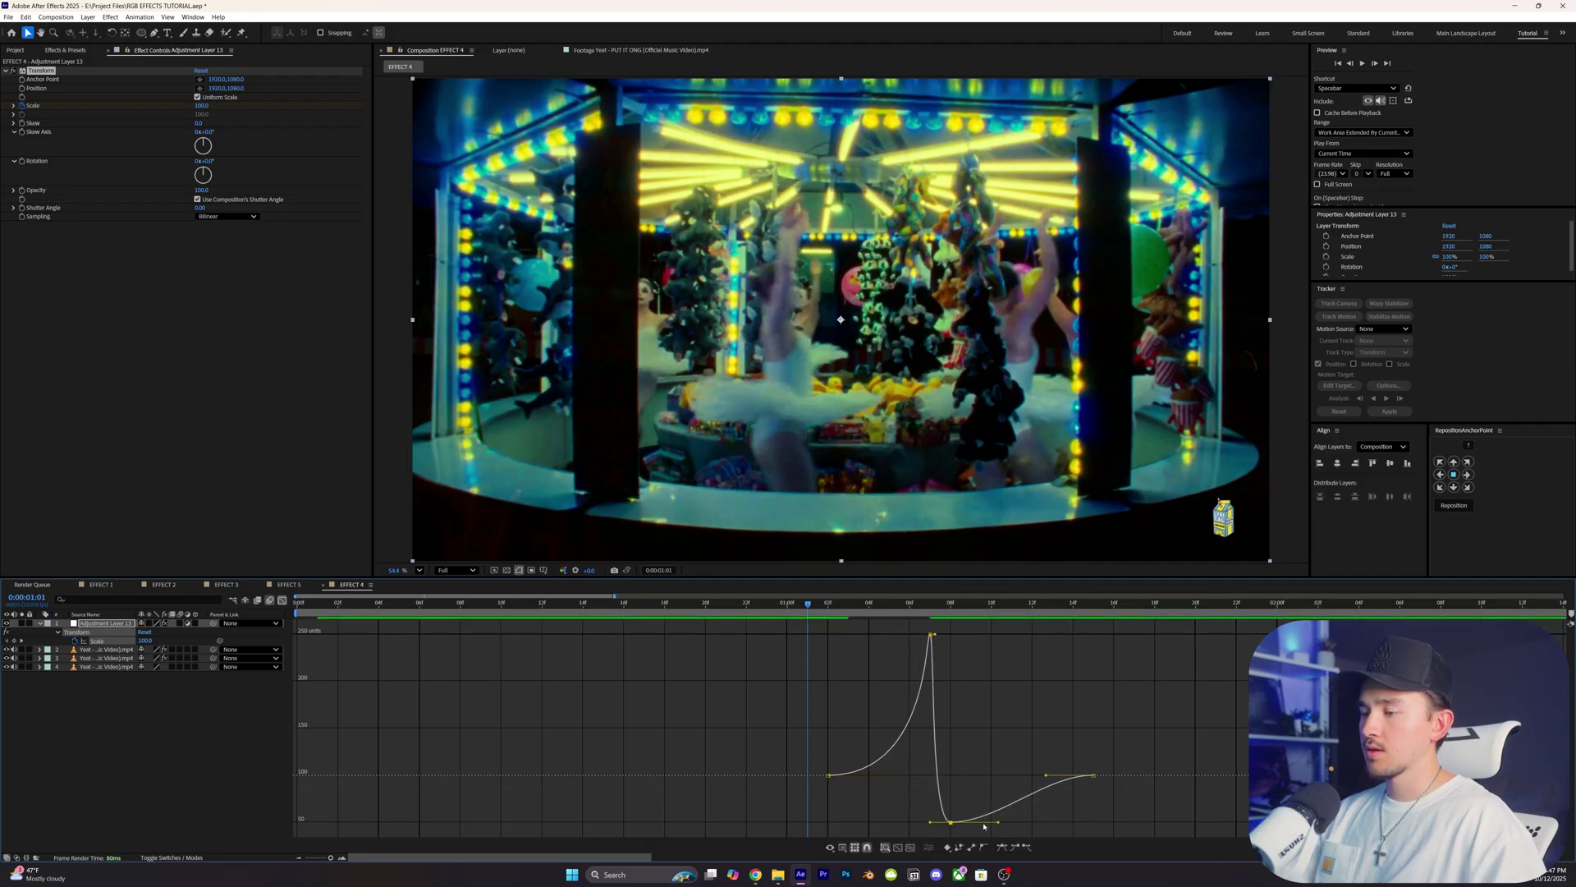
pyautogui.moveTo(999, 824); pyautogui.dragTo(951, 774)
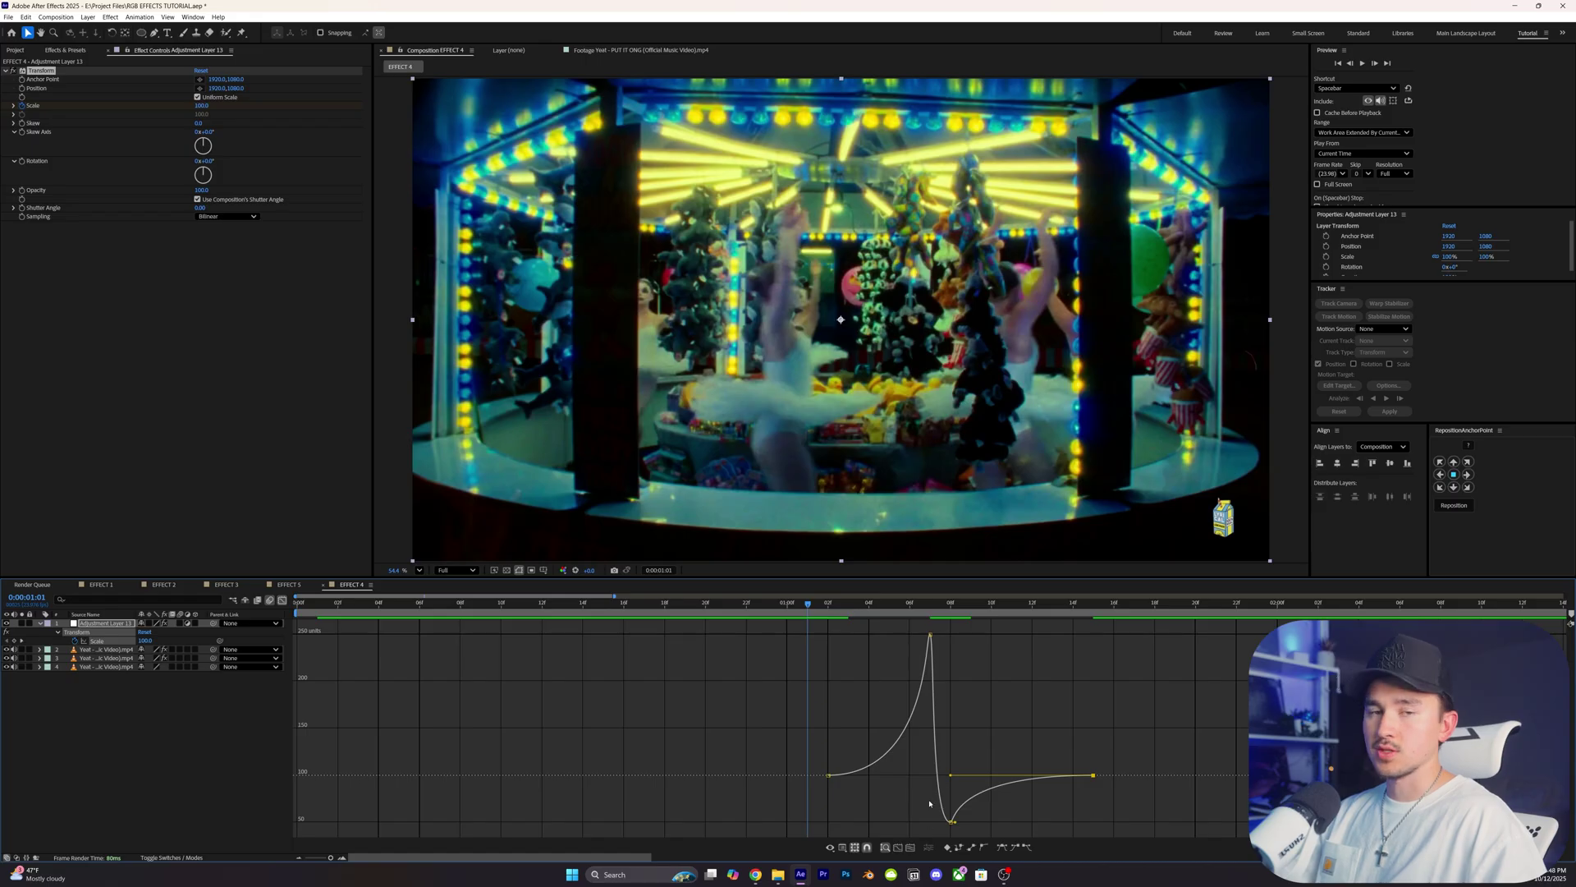
# Leave the graph view, enable motion blur on the adjustment layer and play back the zoom transition
pyautogui.press('pageup')
pyautogui.click(279, 601)
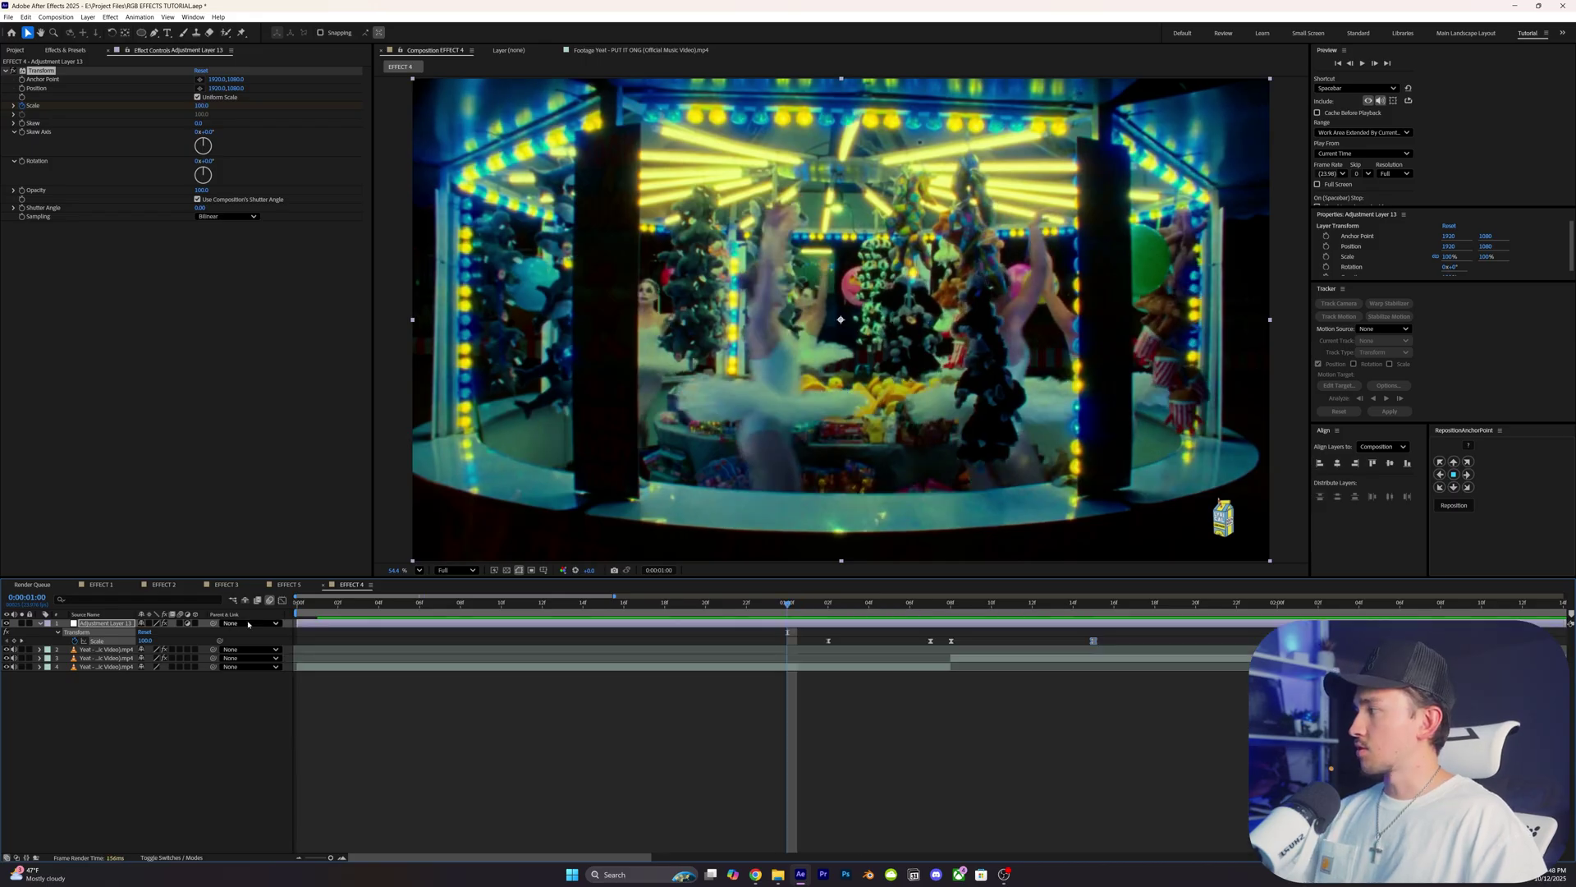
pyautogui.click(181, 623)
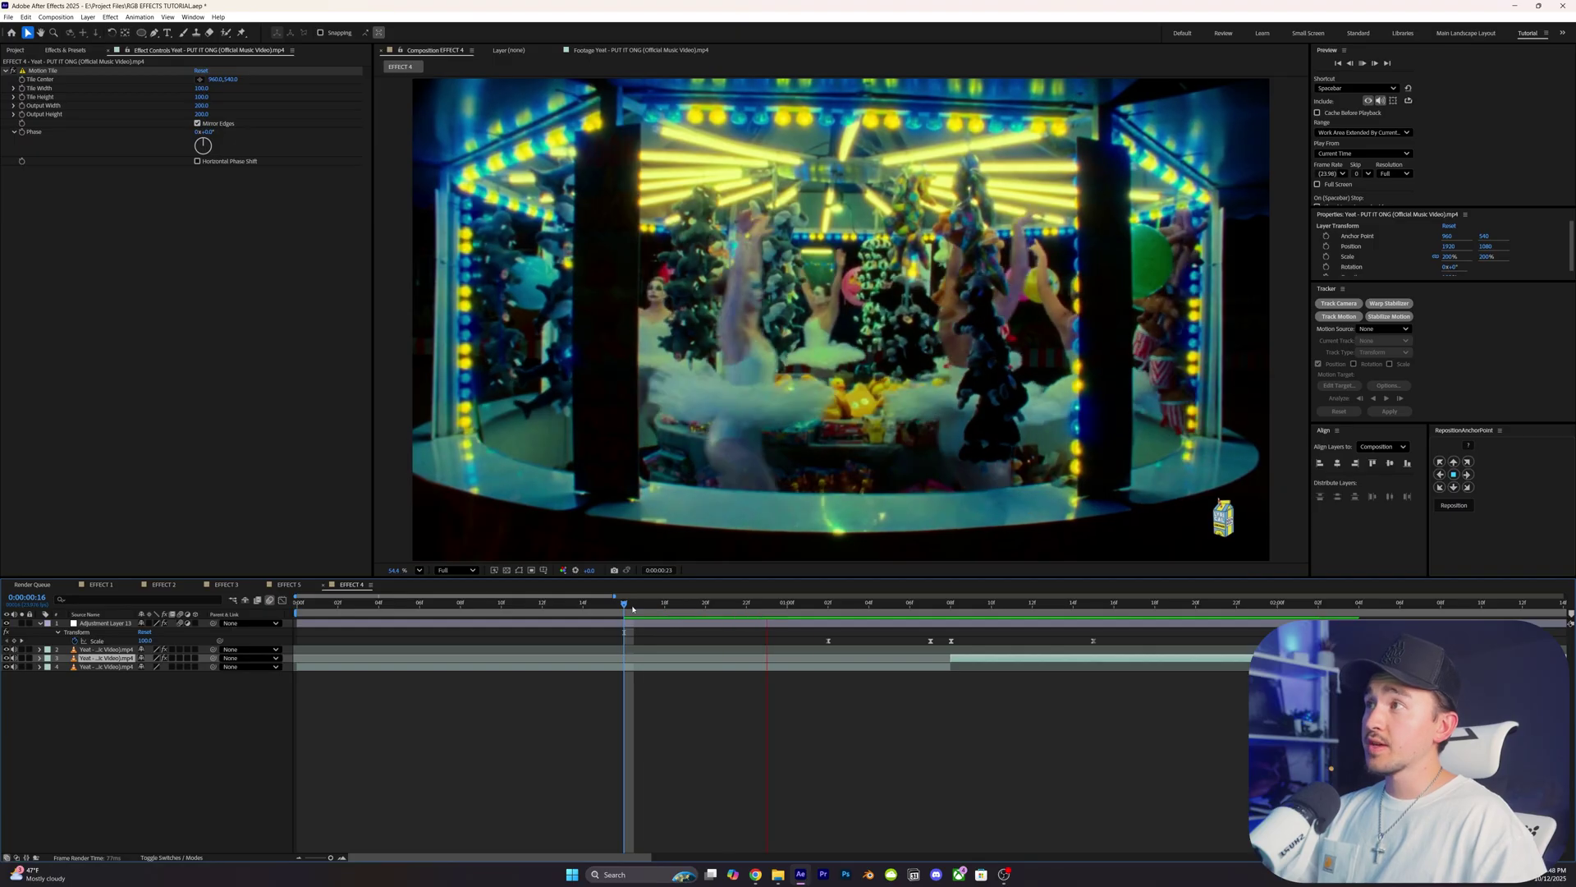
pyautogui.press('space')
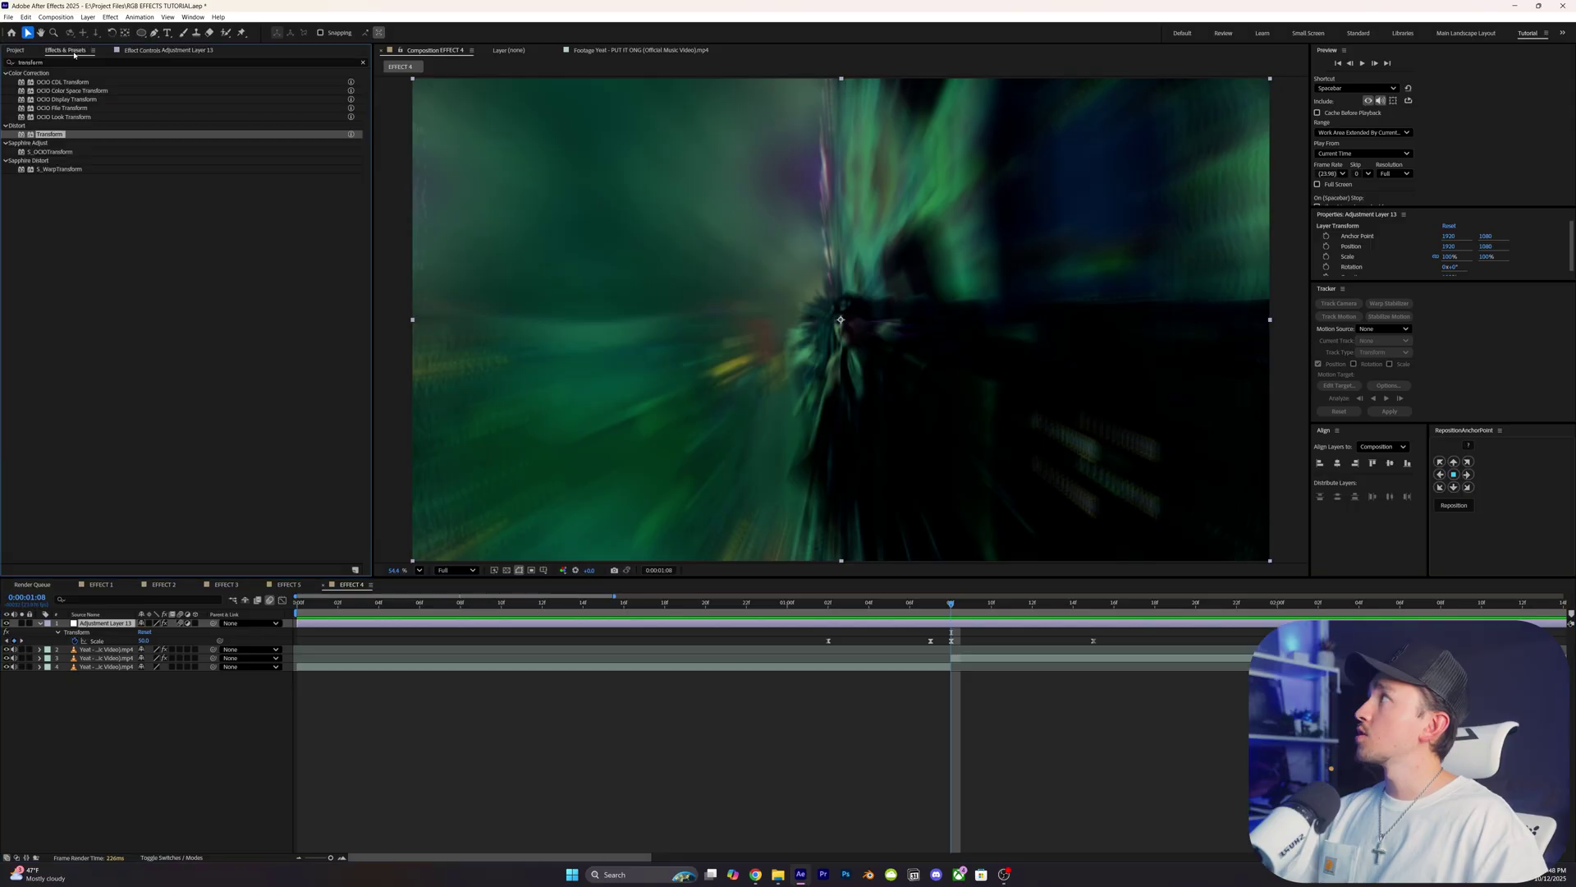
# Find the S_WarpChroma effect and apply it to the adjustment layer in EFFECT 4
pyautogui.click(52, 61)
pyautogui.write('warpchrome')
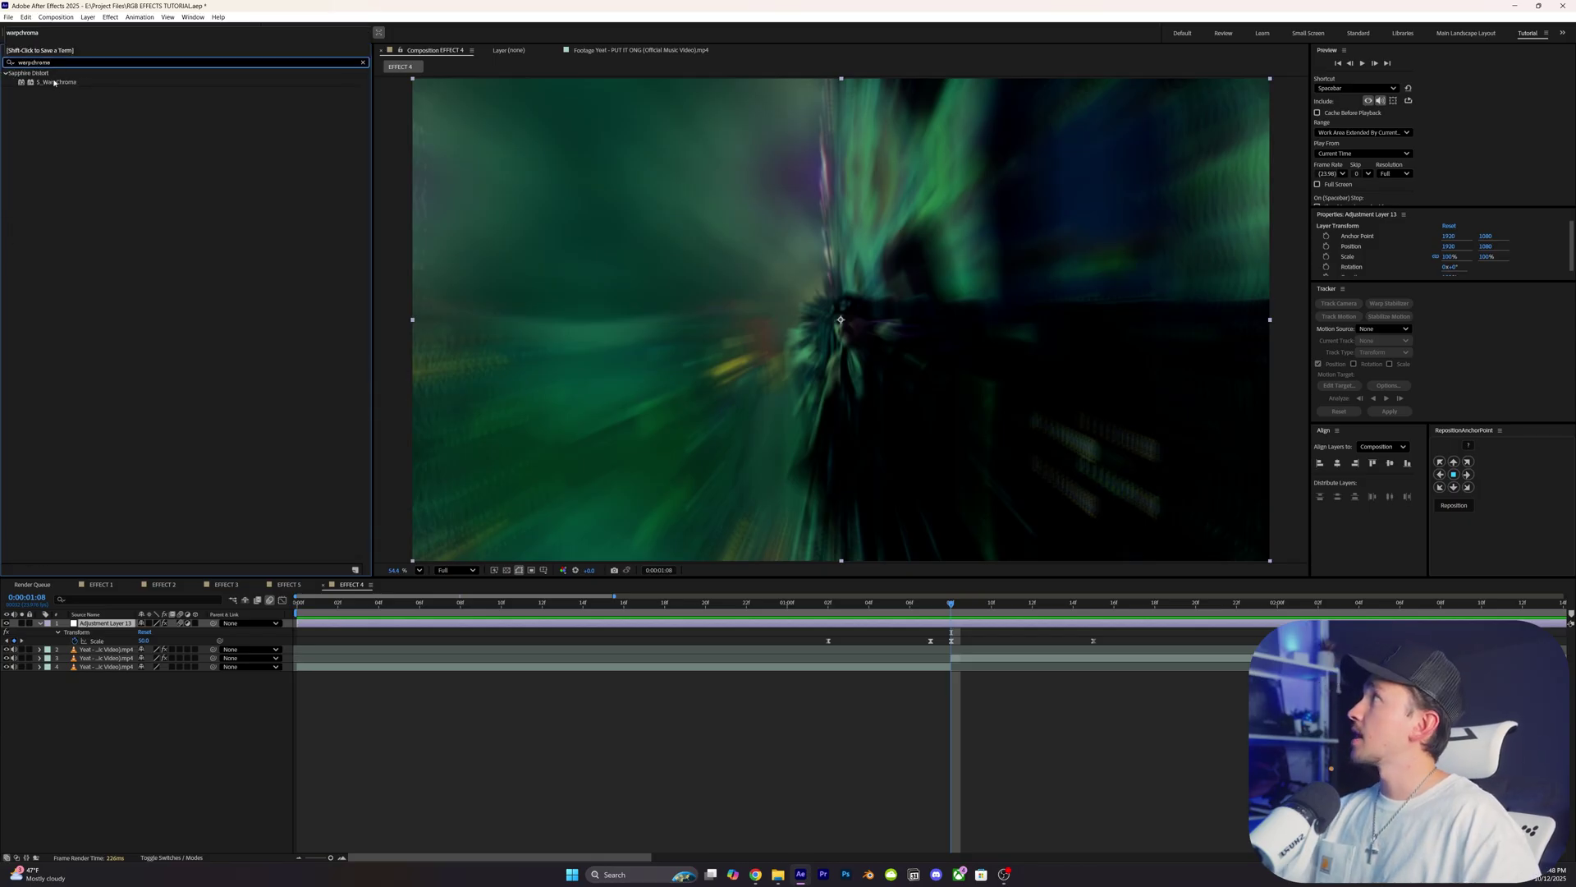
pyautogui.moveTo(54, 82); pyautogui.dragTo(750, 485)
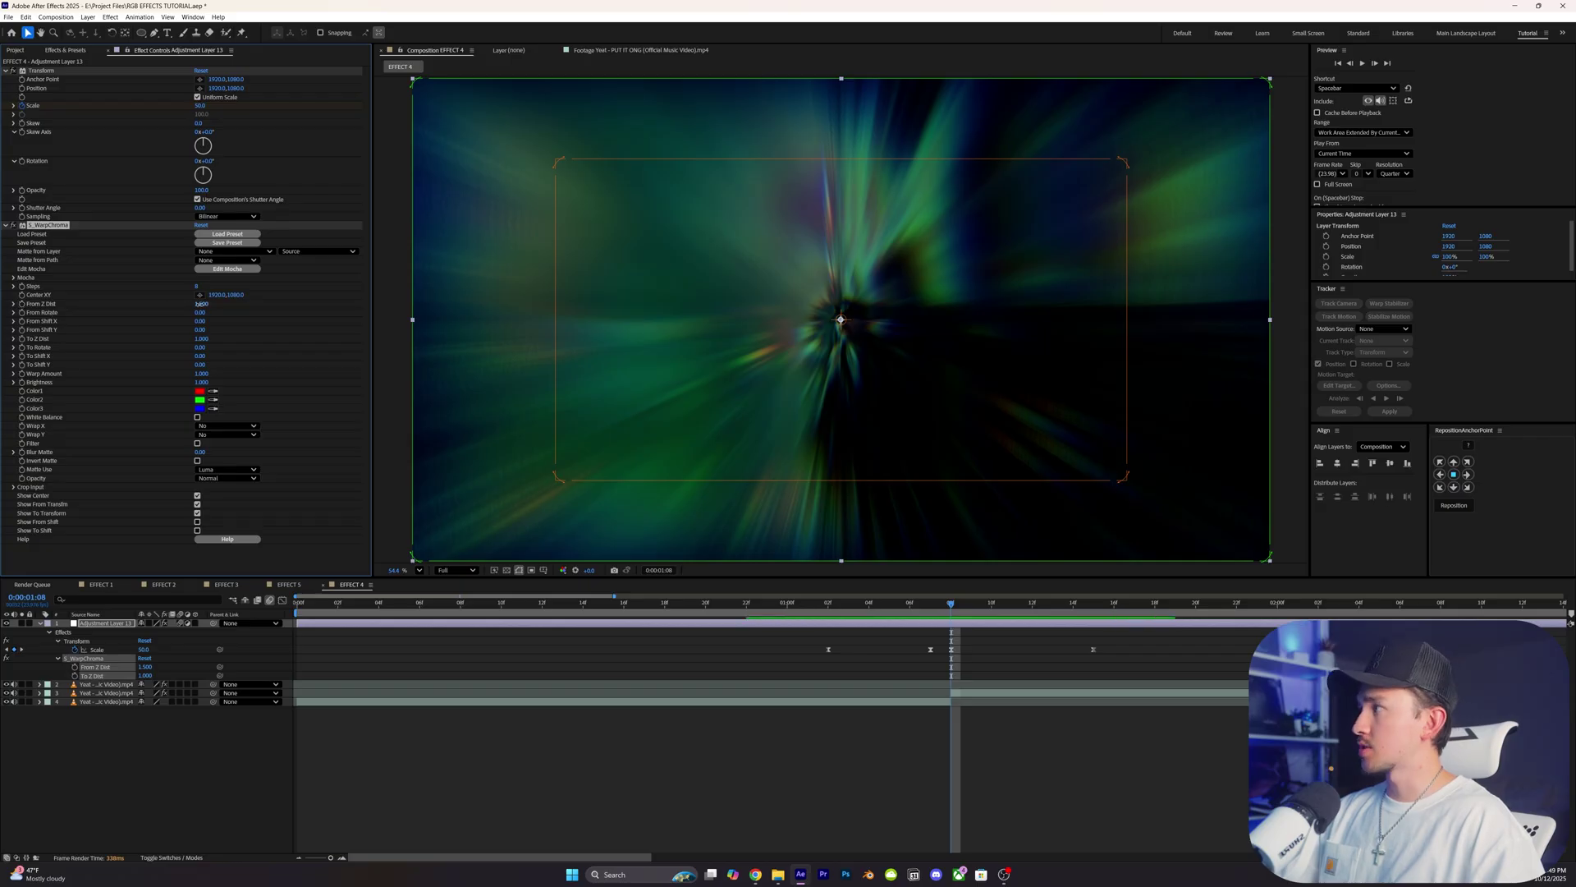
# Set S_WarpChroma's From Z Dist to 1 and keyframe its To Z Dist at 0.7 on the cut at 0:00:01:08
pyautogui.write('1')
pyautogui.press('Return')
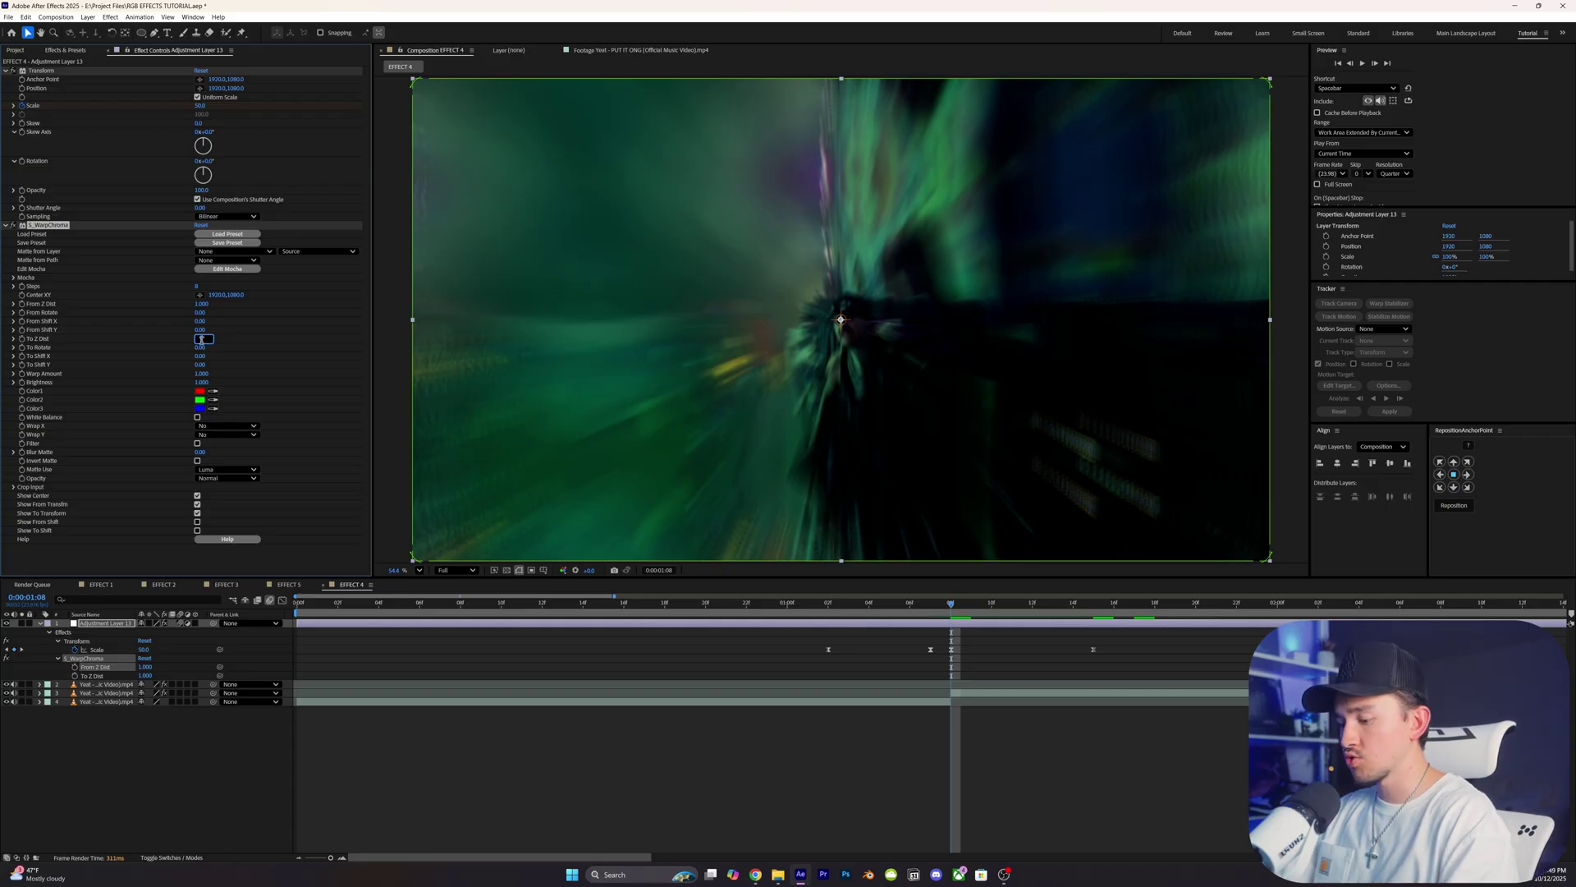
pyautogui.press('Return')
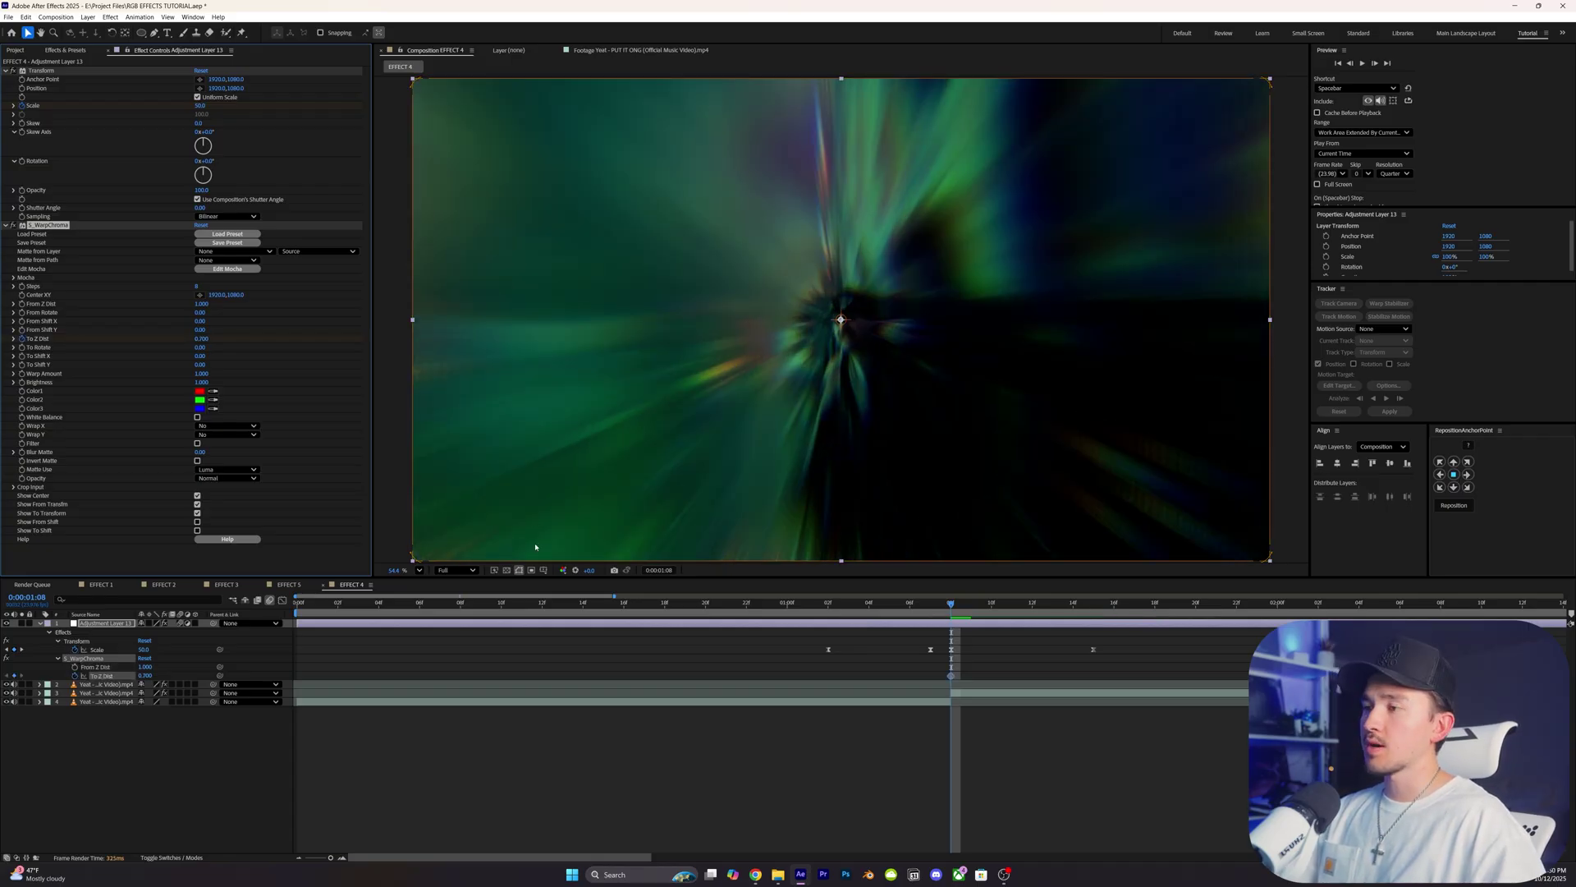
# Keyframe S_WarpChroma's To Z Dist at 1 at 0:00:01:04, before the cut
pyautogui.moveTo(944, 606); pyautogui.dragTo(873, 606)
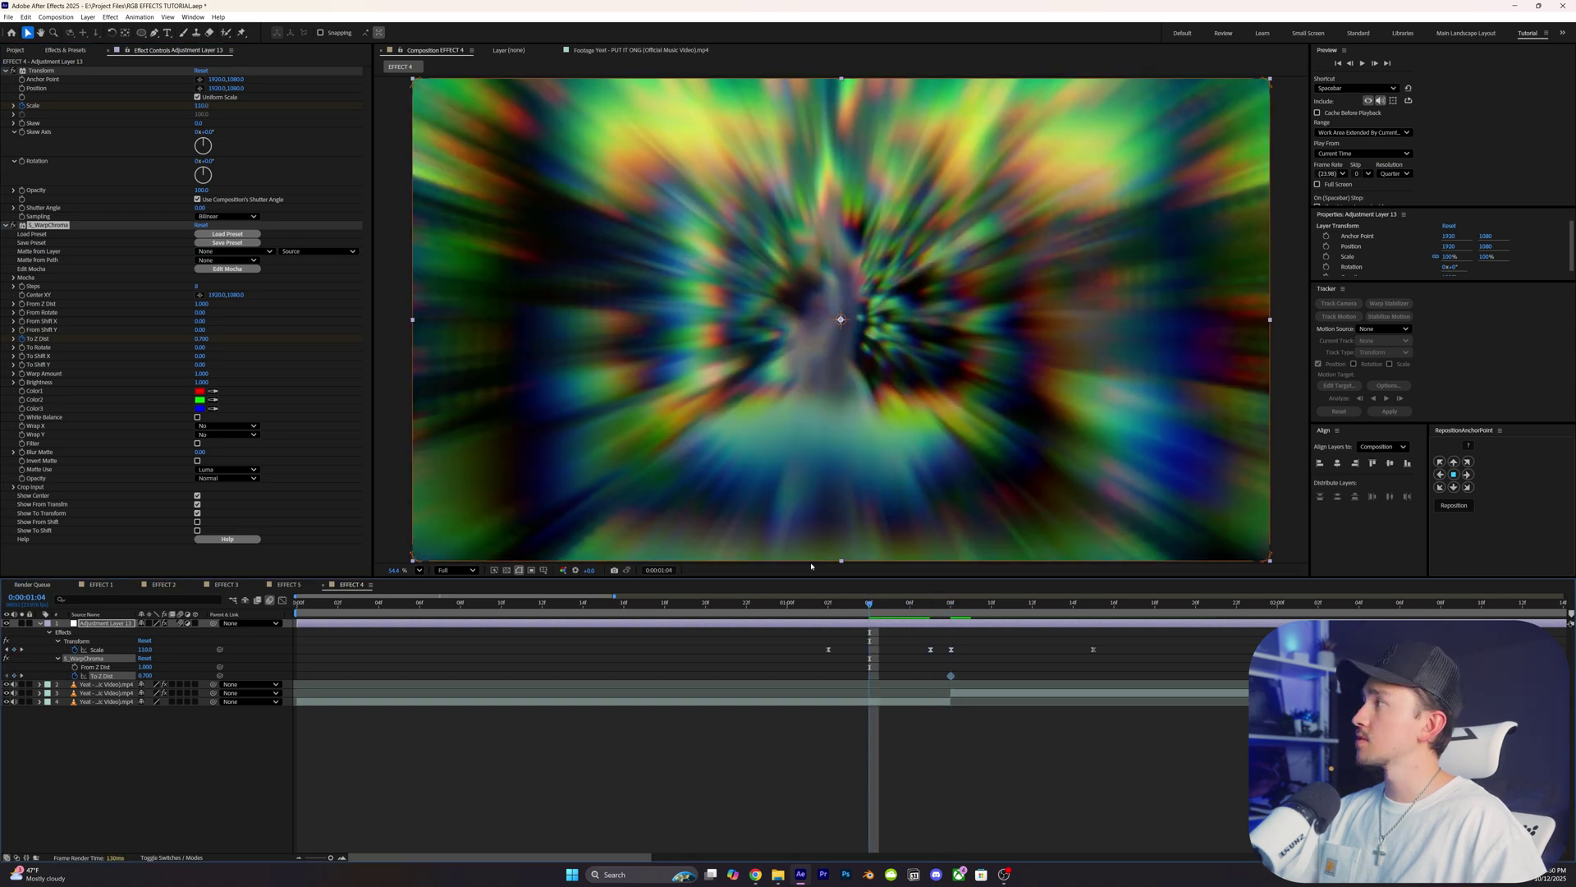
pyautogui.click(202, 338)
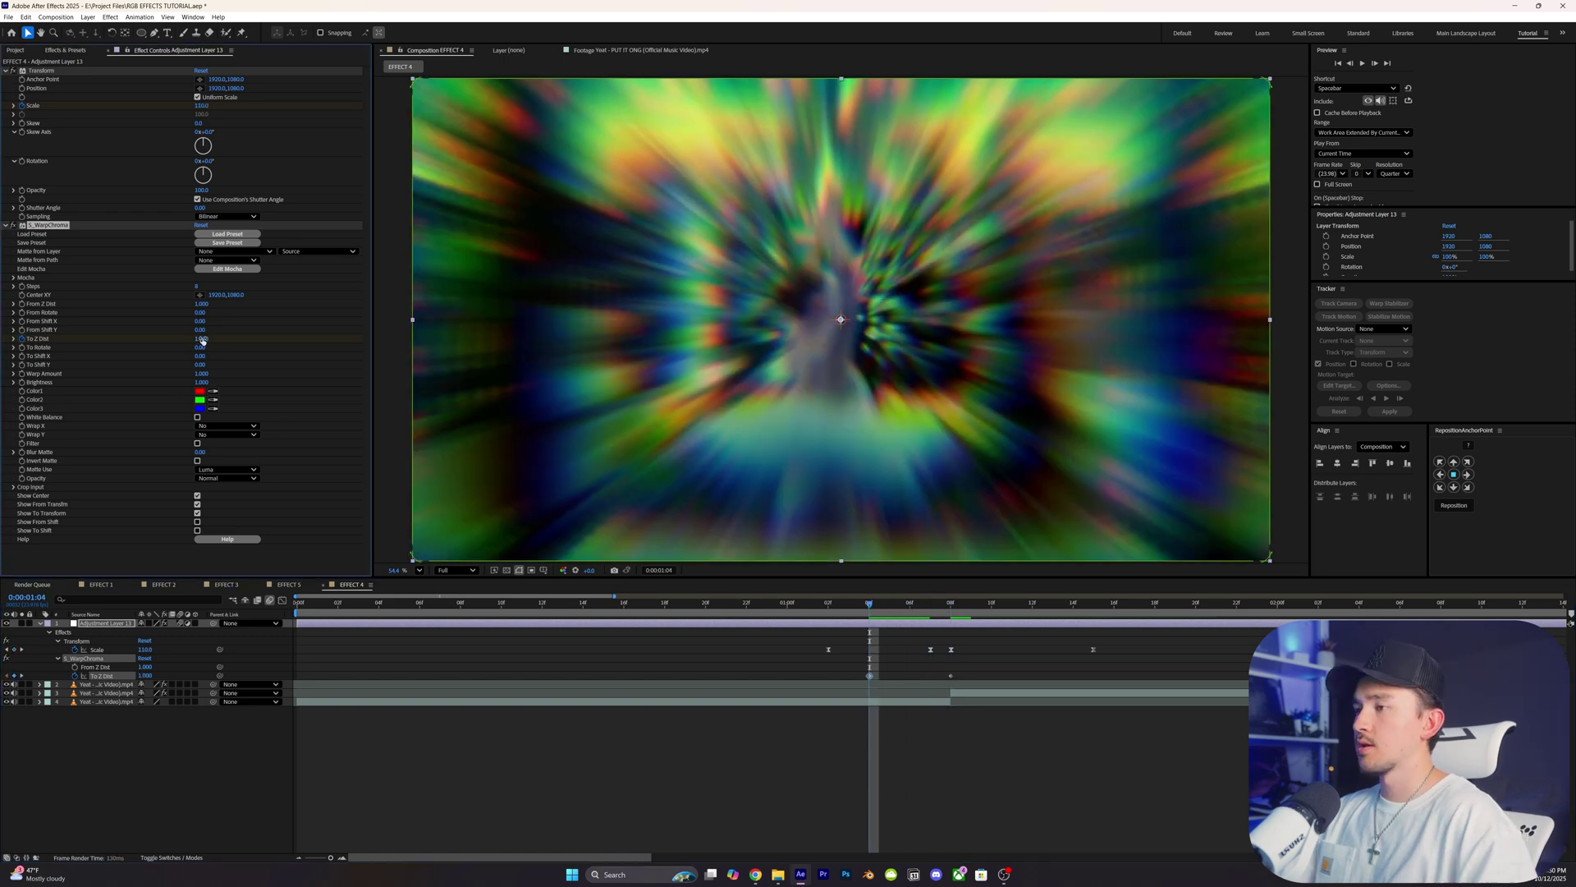
pyautogui.write('1')
pyautogui.press('Return')
# Keyframe S_WarpChroma's To Z Dist at 1 at 0:00:01:15, matching the last Scale keyframe, and select all its keyframes
pyautogui.moveTo(909, 607); pyautogui.dragTo(1032, 606)
pyautogui.click(1093, 606)
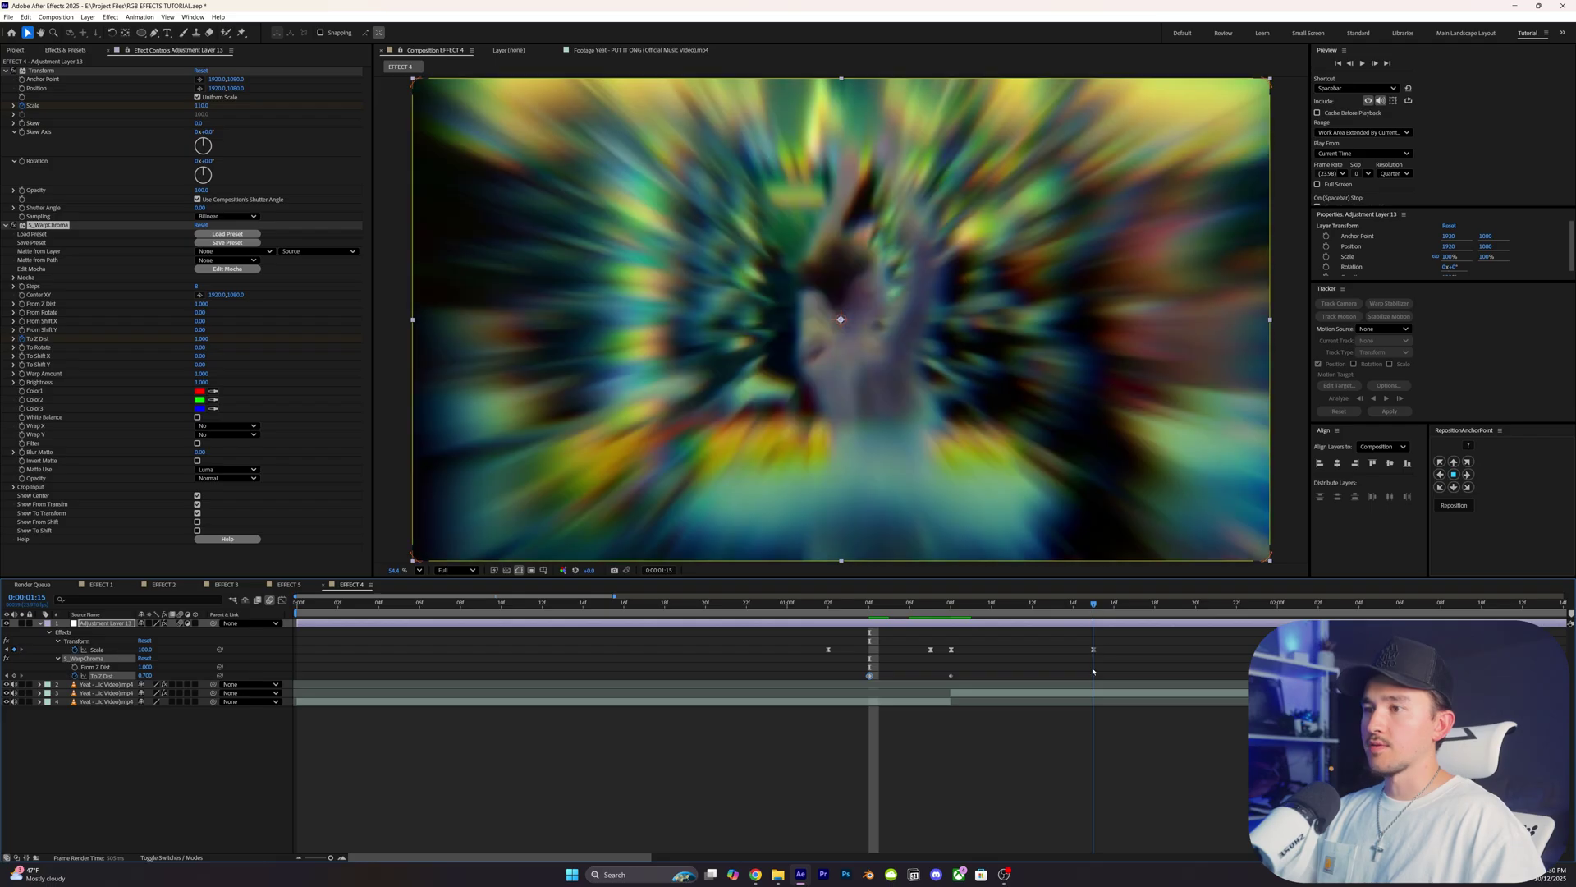
pyautogui.click(197, 339)
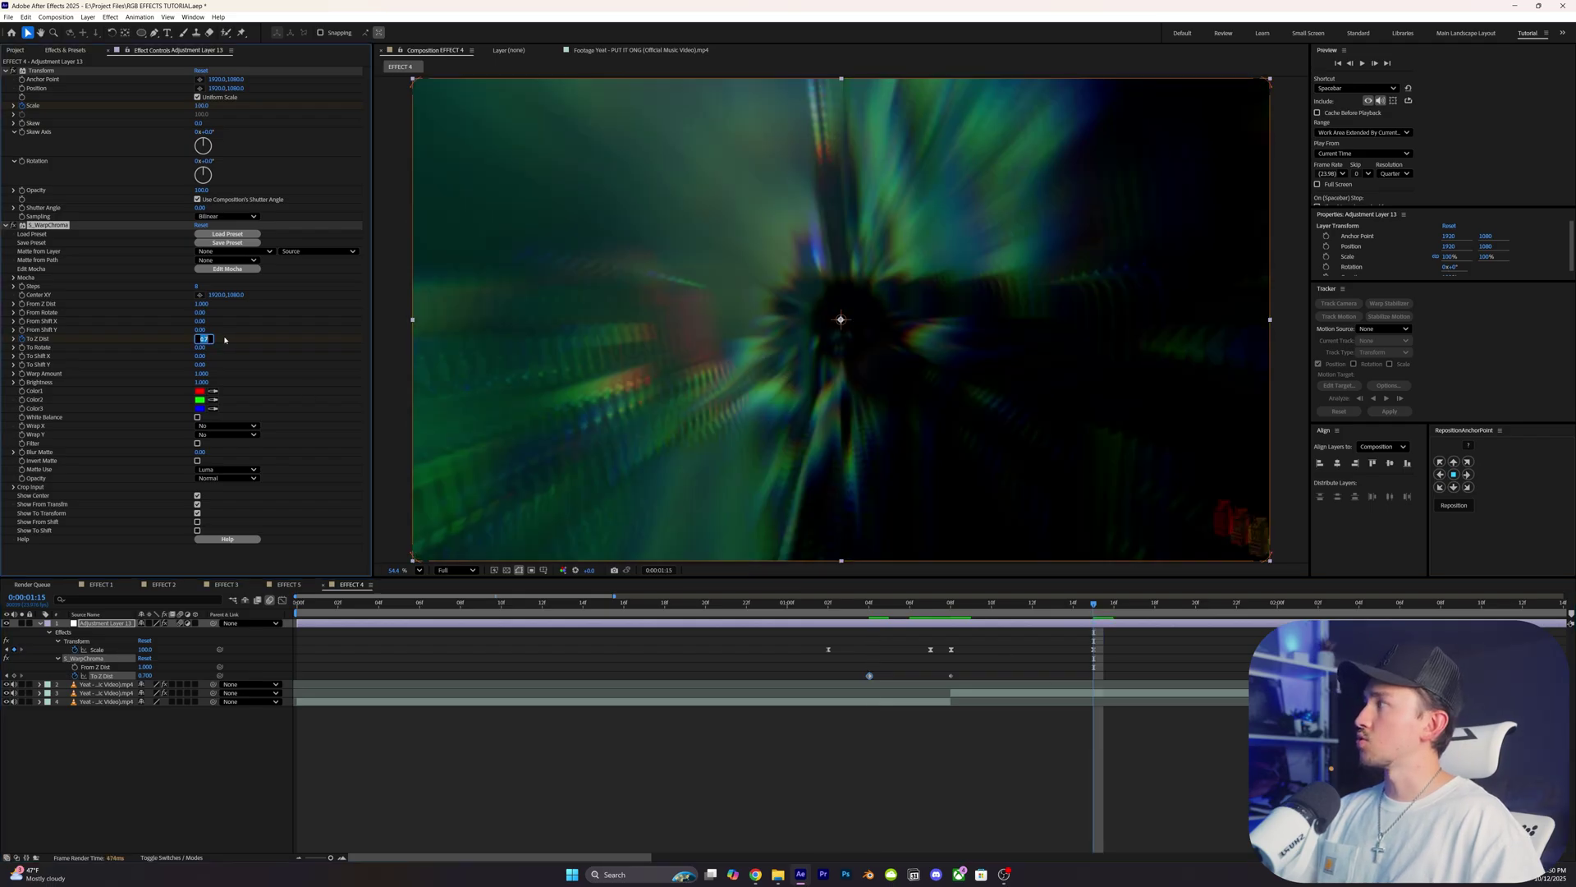
pyautogui.write('1')
pyautogui.press('Return')
pyautogui.moveTo(1107, 670); pyautogui.dragTo(843, 680)
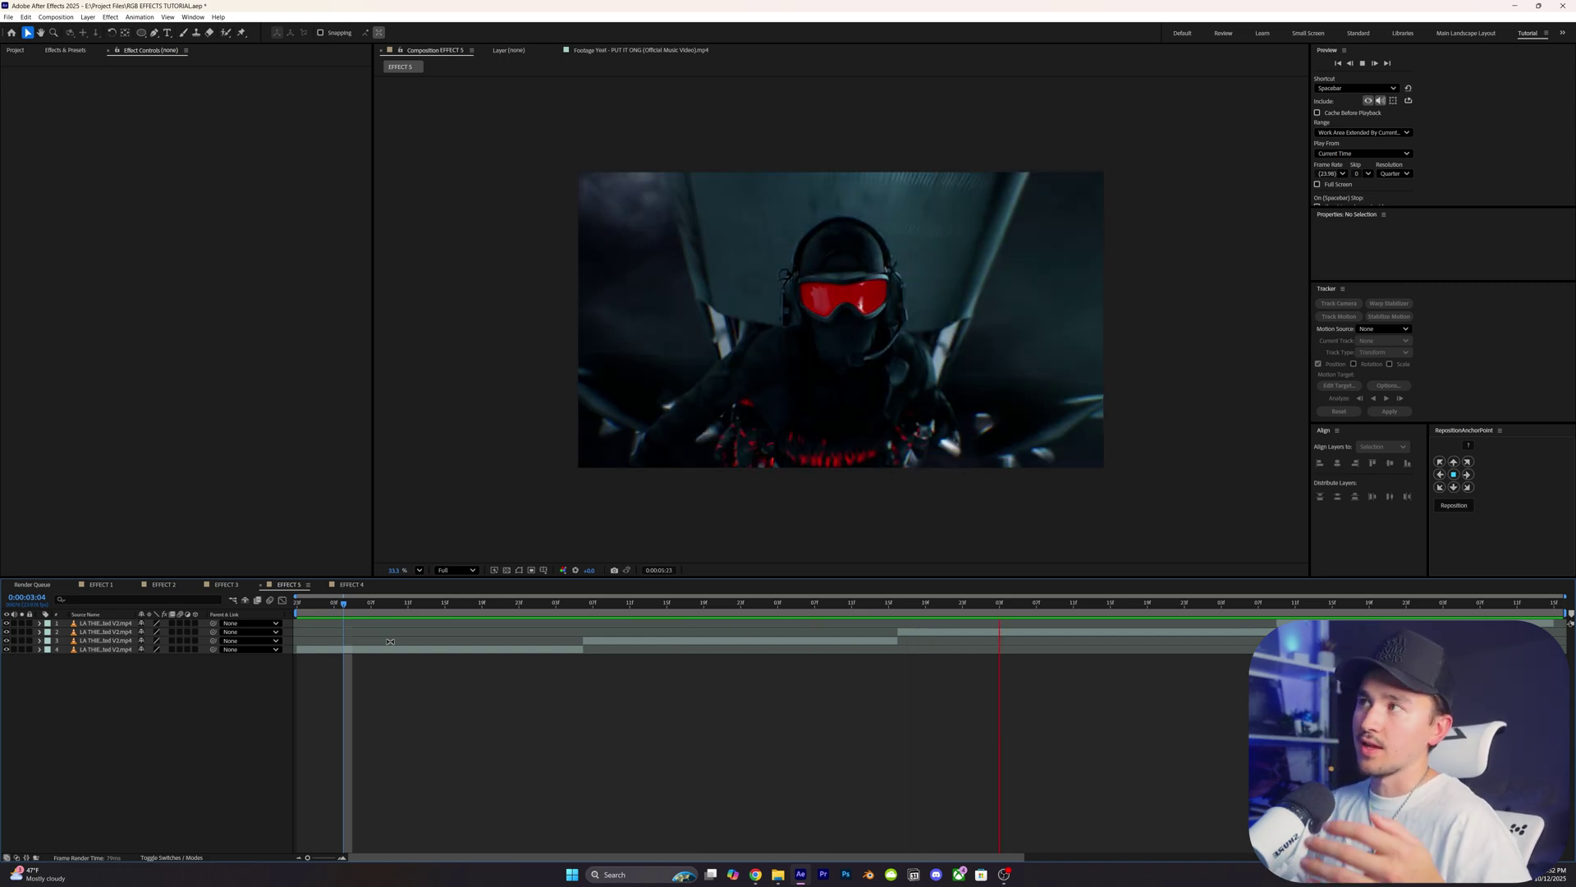
# Stop playback in EFFECT 5, add an adjustment layer above the clips and apply uni.Chromatic Aberration to it
pyautogui.press('space')
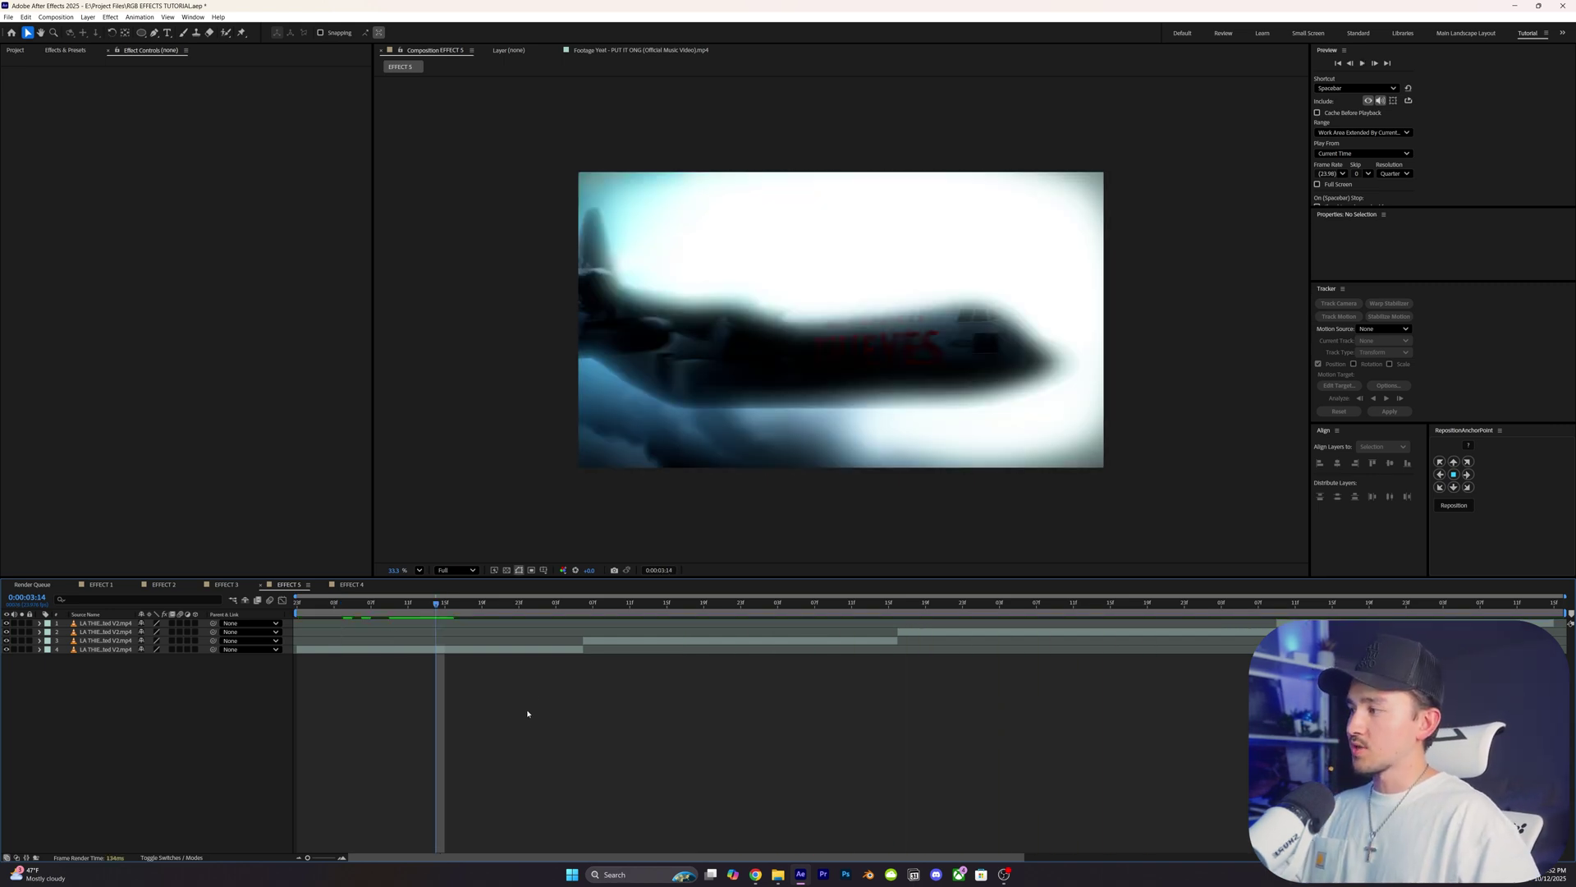
pyautogui.click(690, 797)
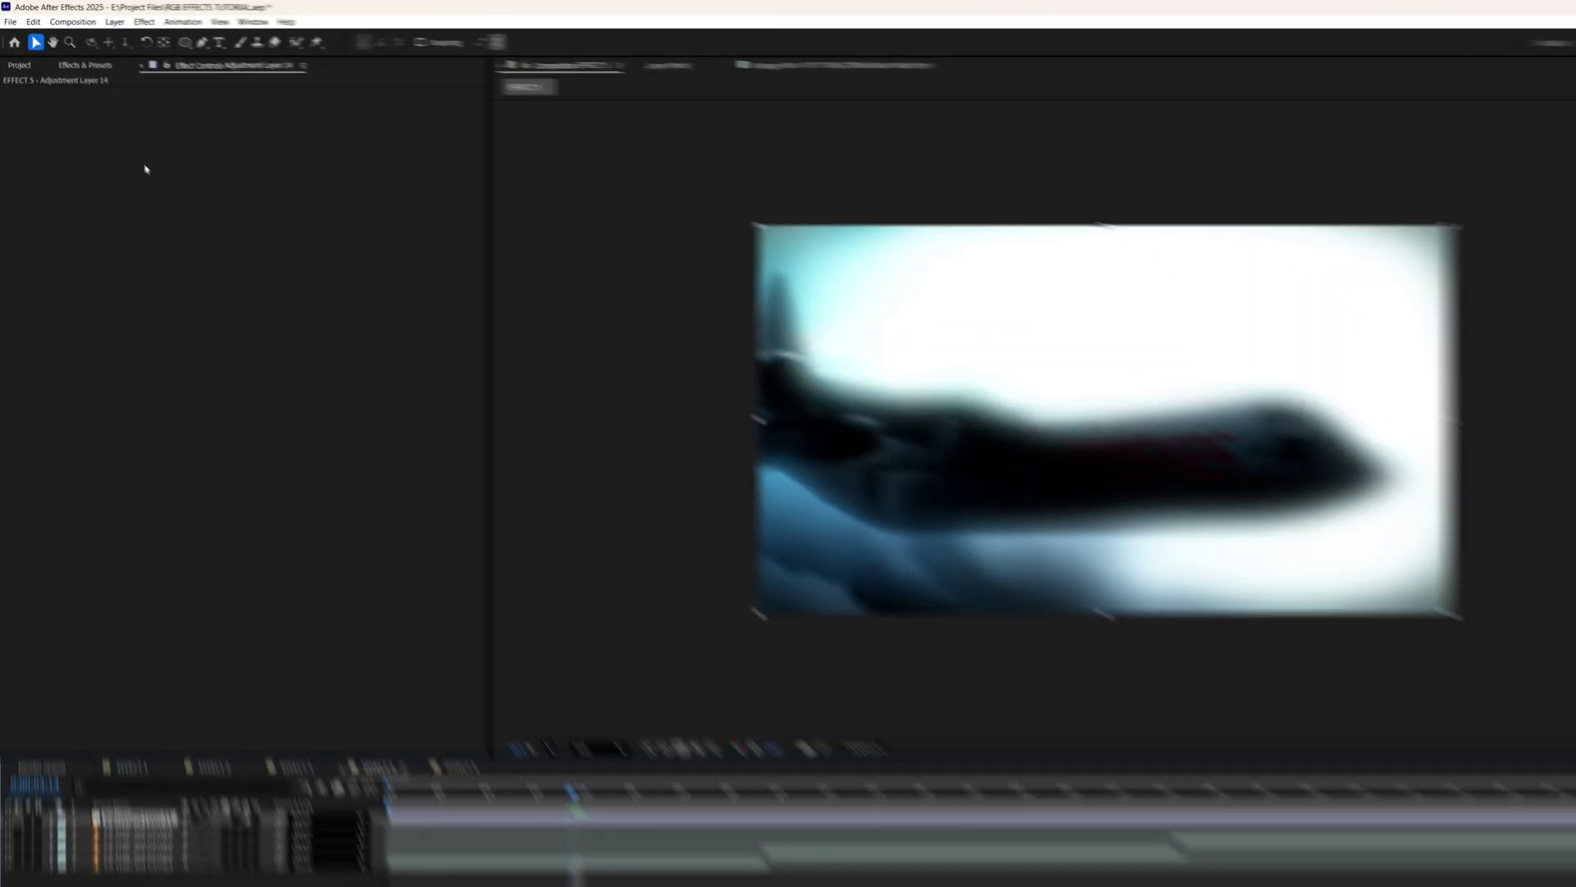
pyautogui.hotkey('ctrl', '5')
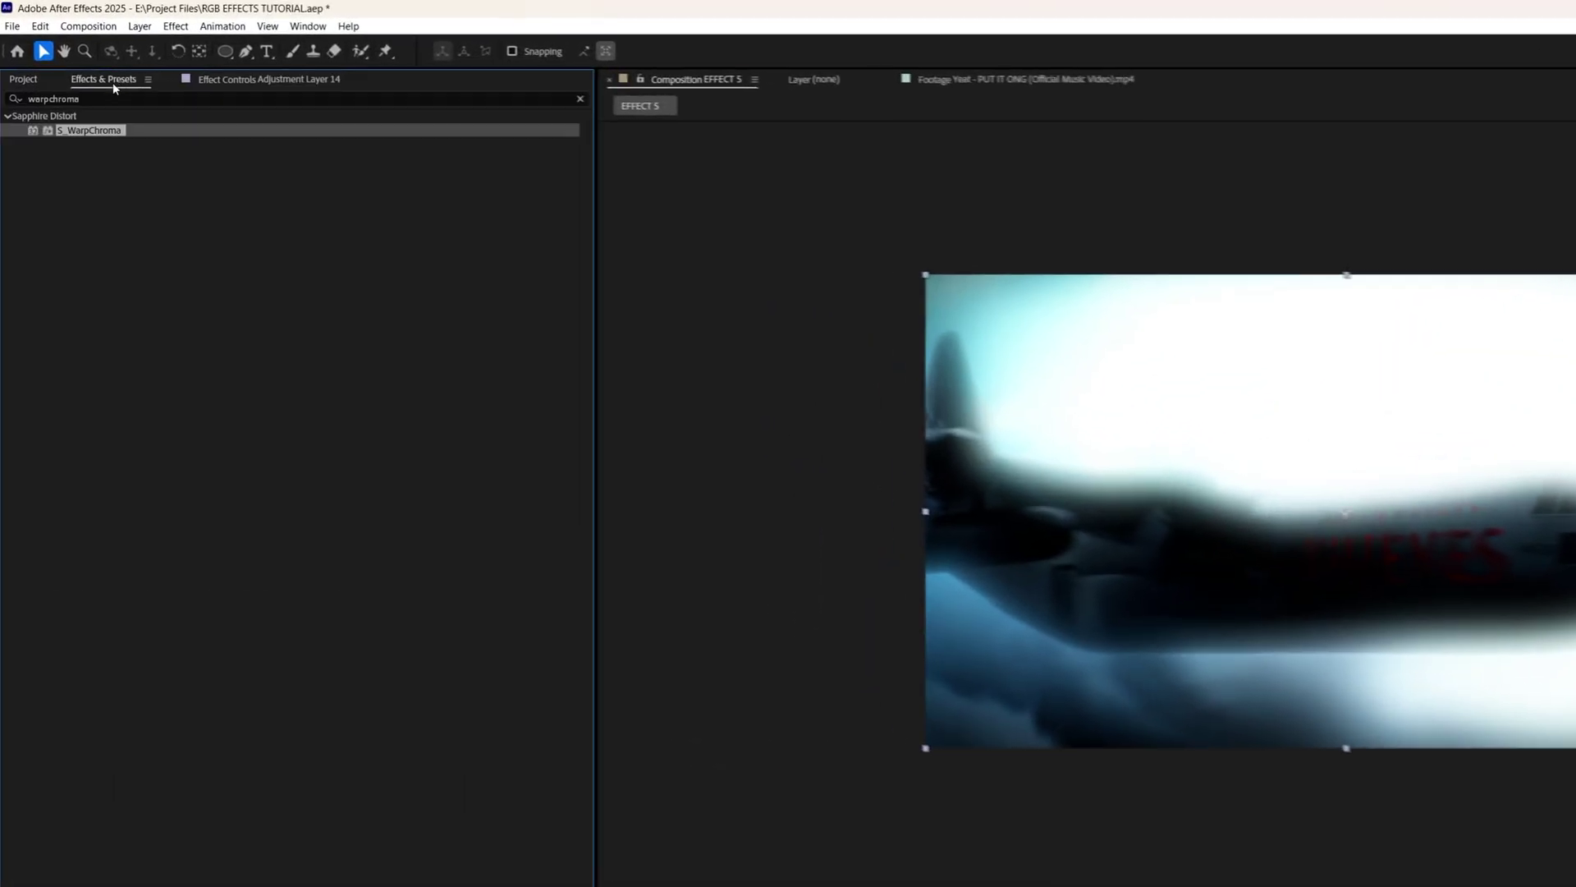
pyautogui.write('chromatic')
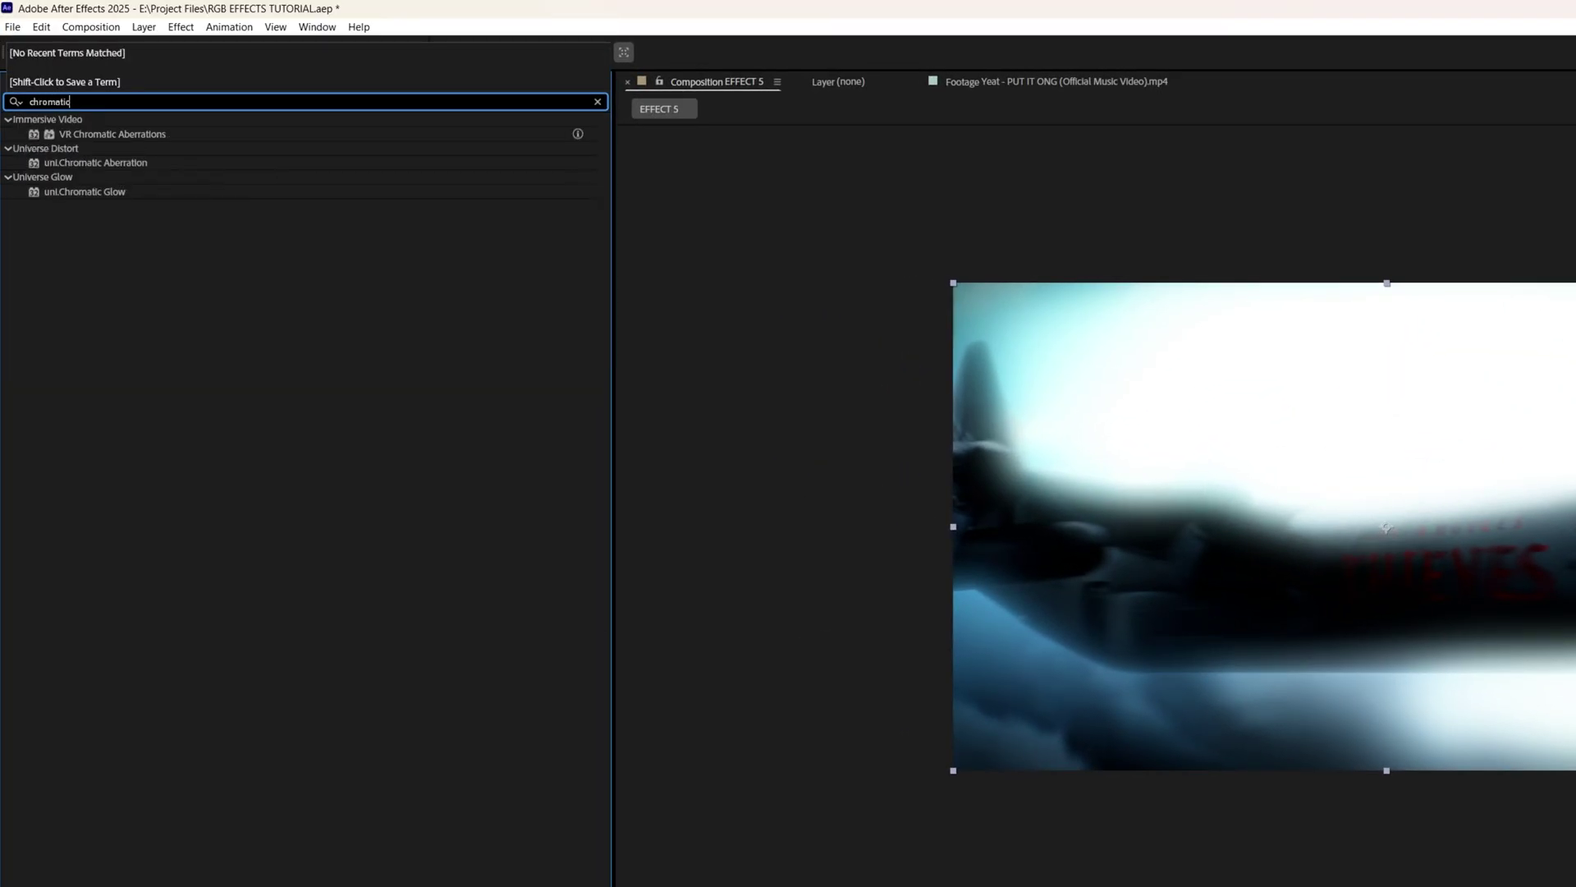
pyautogui.click(95, 162)
pyautogui.moveTo(105, 163); pyautogui.dragTo(468, 628)
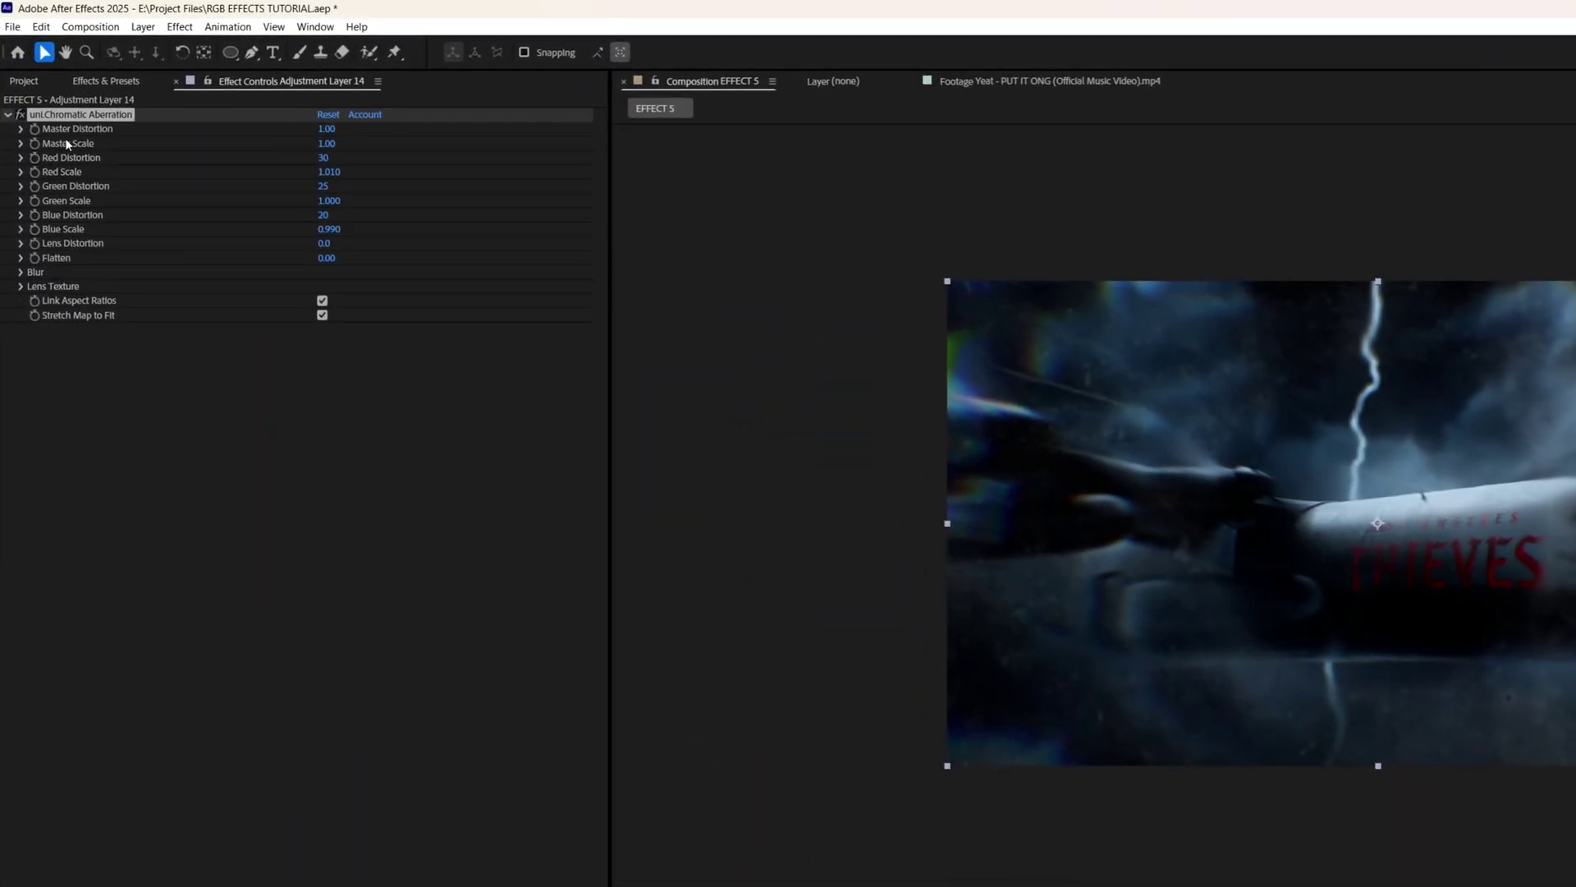
# Set the chromatic aberration's Master Distortion to 0.57 and Master Scale to 0
pyautogui.click(326, 129)
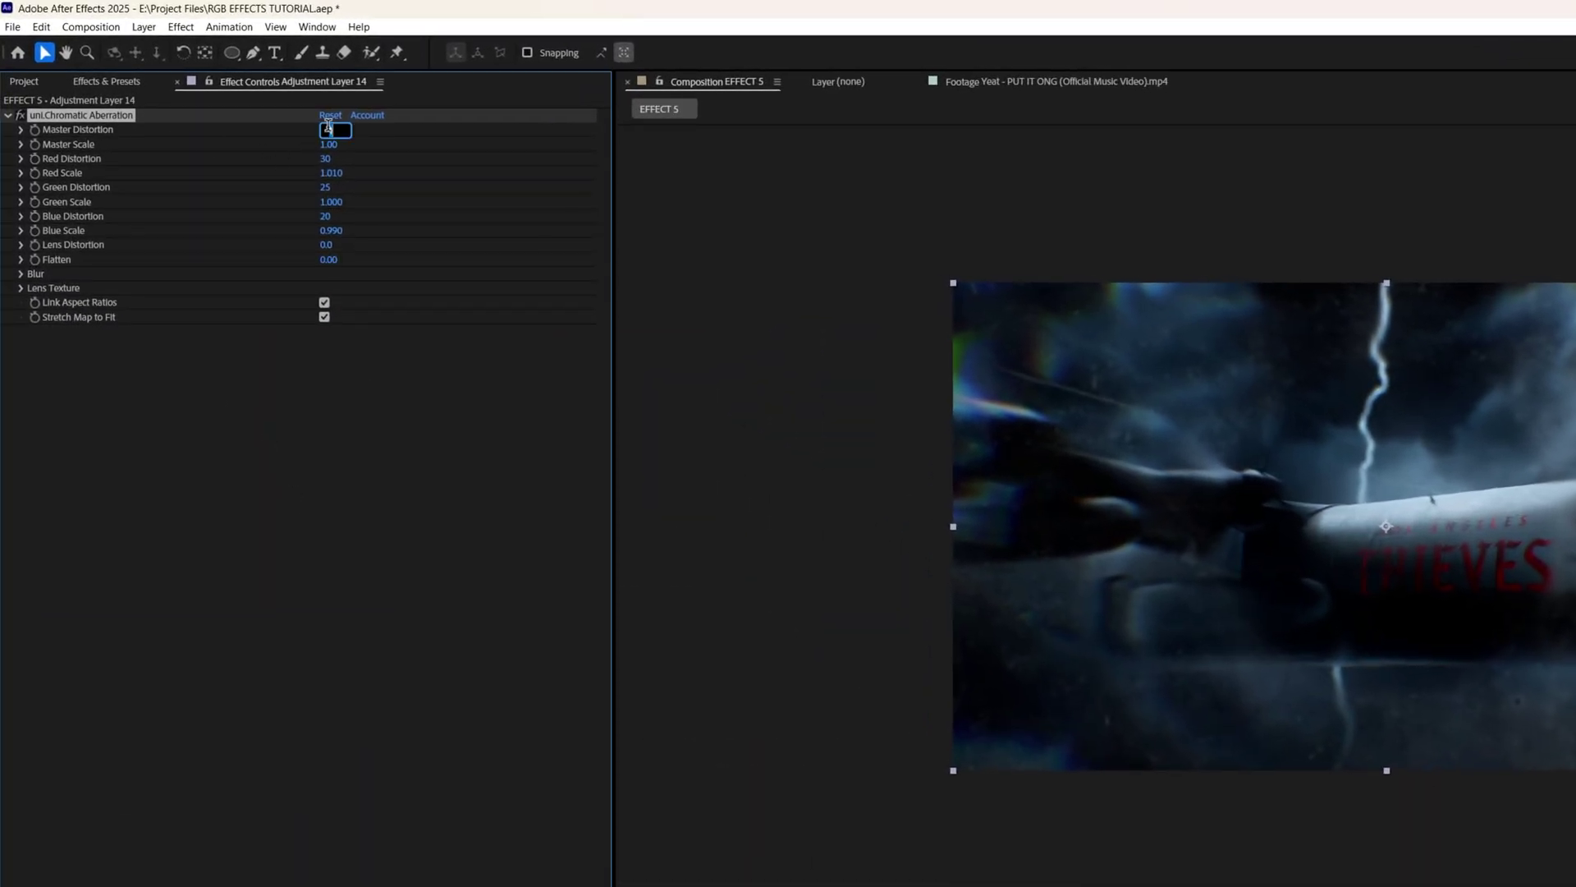
pyautogui.write('.5')
pyautogui.press('Return')
pyautogui.click(329, 144)
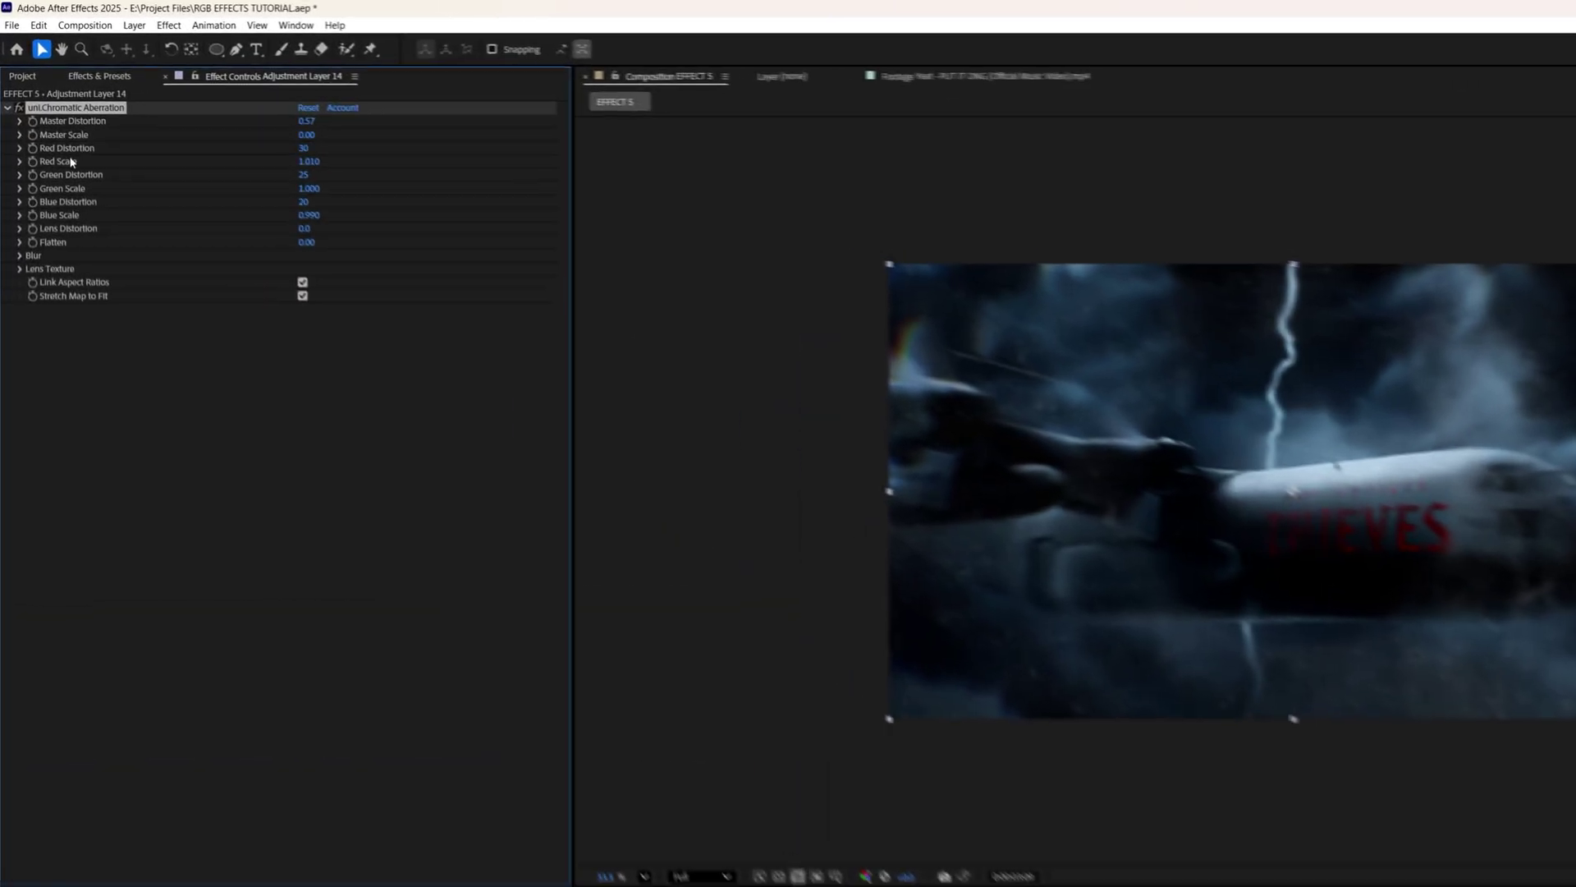
# Set the chromatic aberration's Red Distortion to 20, Green Distortion to 15 and Blue Distortion to 10
pyautogui.click(303, 148)
pyautogui.write('20')
pyautogui.press('Return')
pyautogui.click(328, 190)
pyautogui.press('Return')
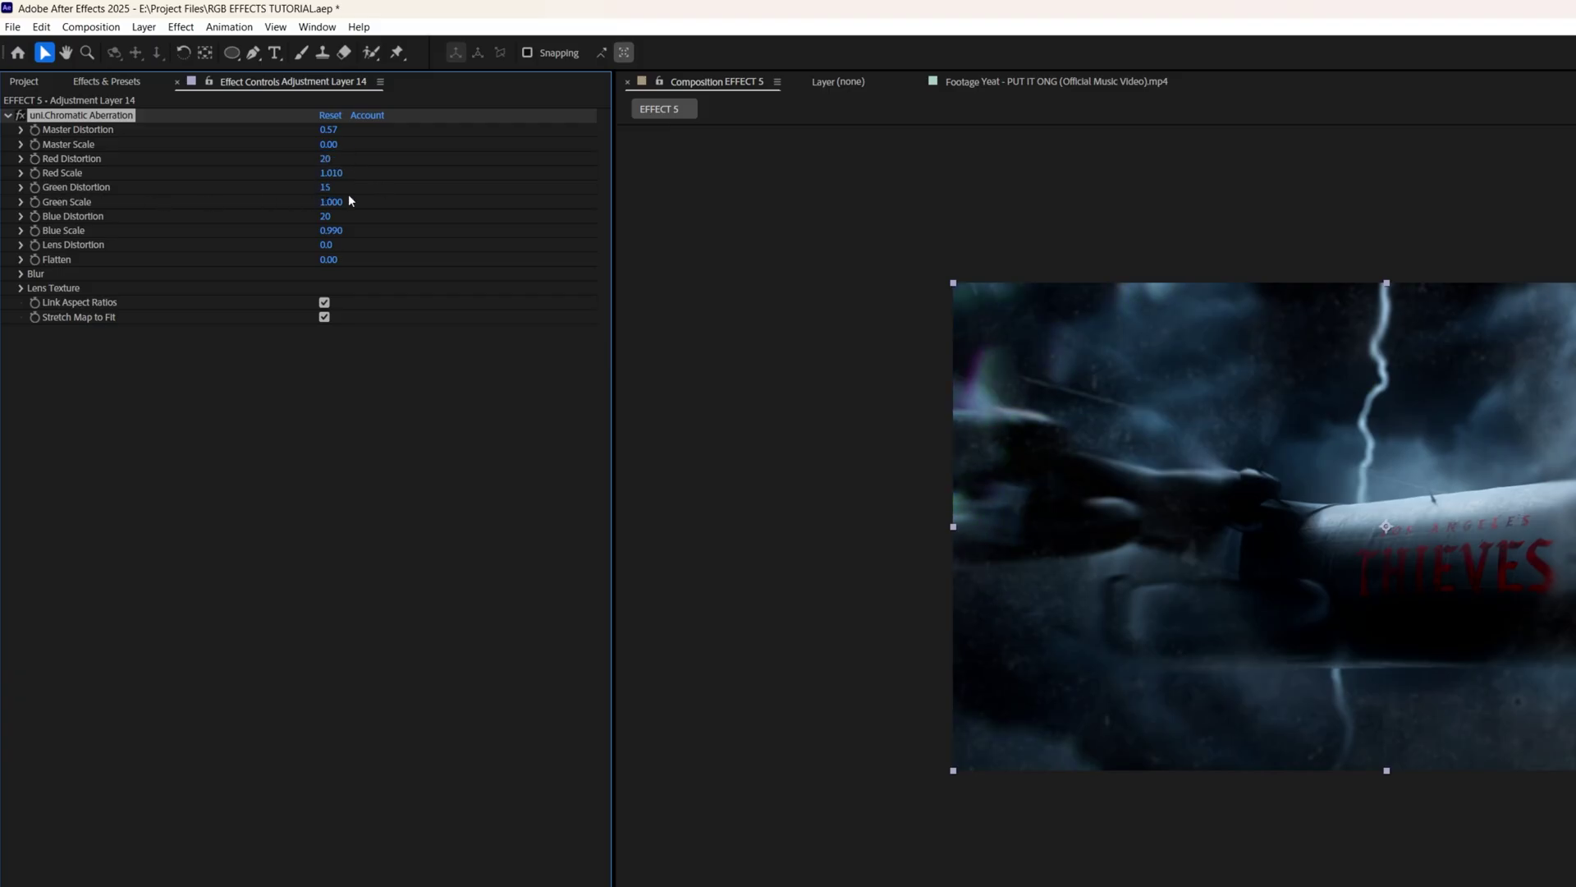
pyautogui.click(324, 216)
pyautogui.press('Return')
# Set the chromatic aberration's Edge Blur to 1.2 and Edge Radius to 1550
pyautogui.click(21, 275)
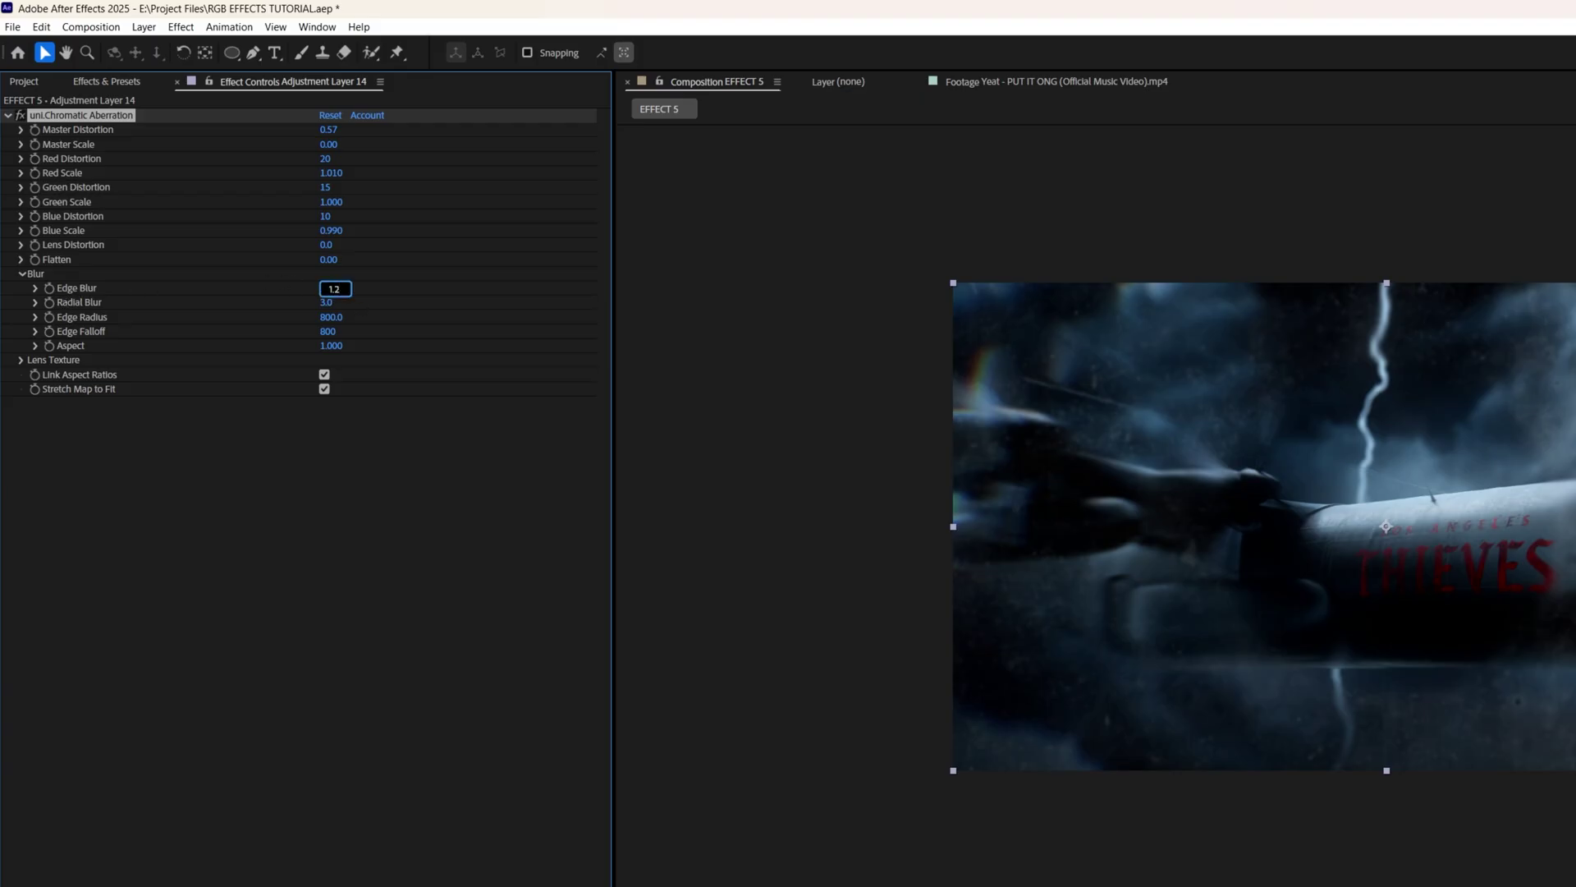
pyautogui.press('Return')
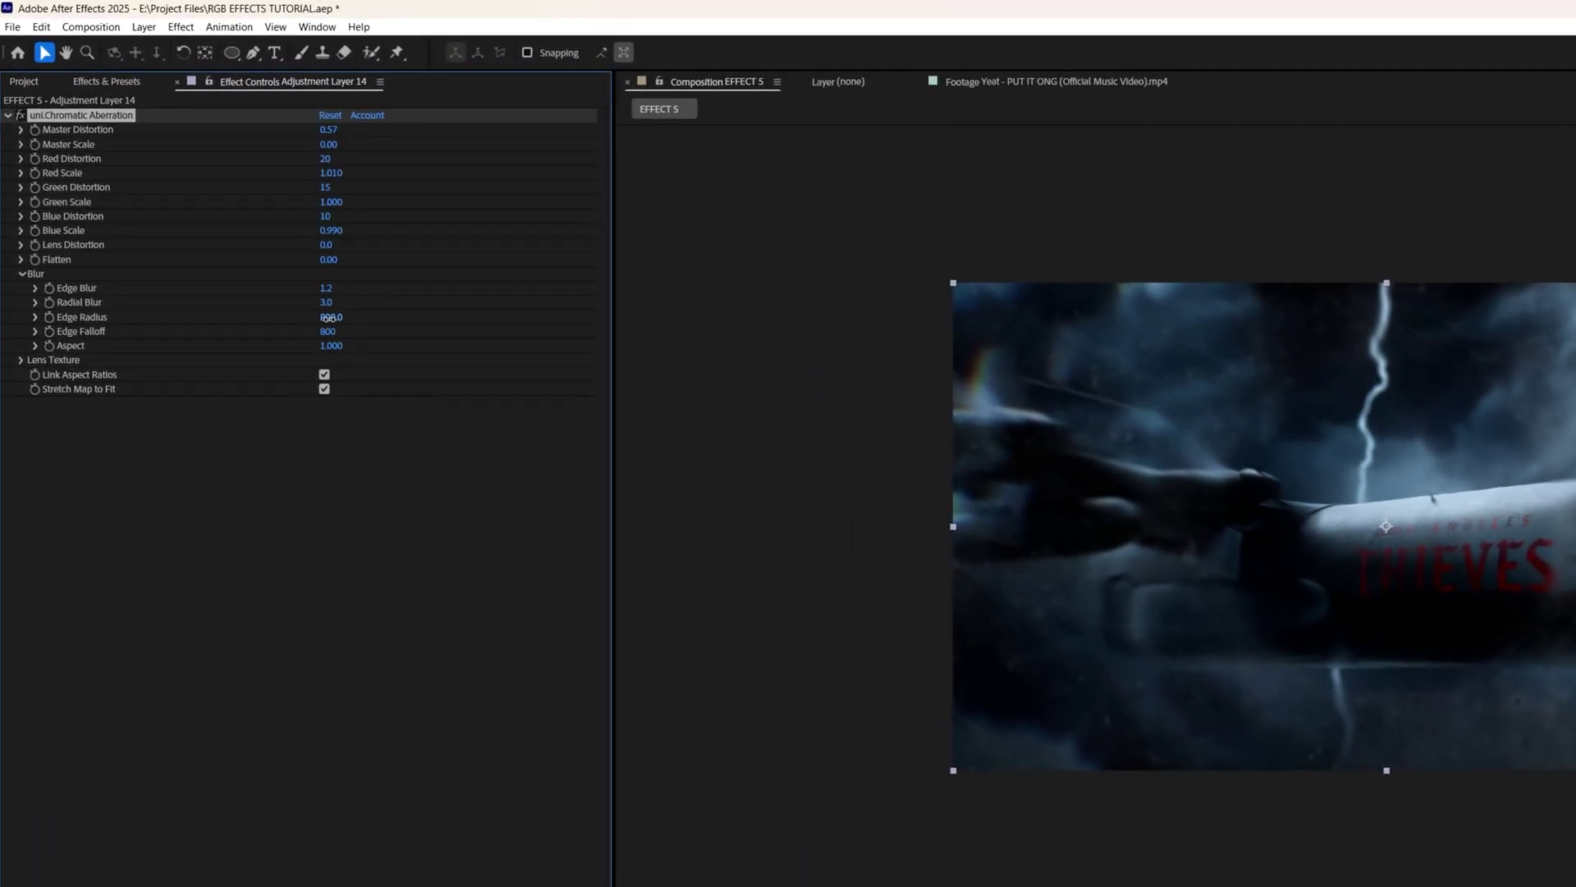
pyautogui.click(329, 318)
pyautogui.press('Return')
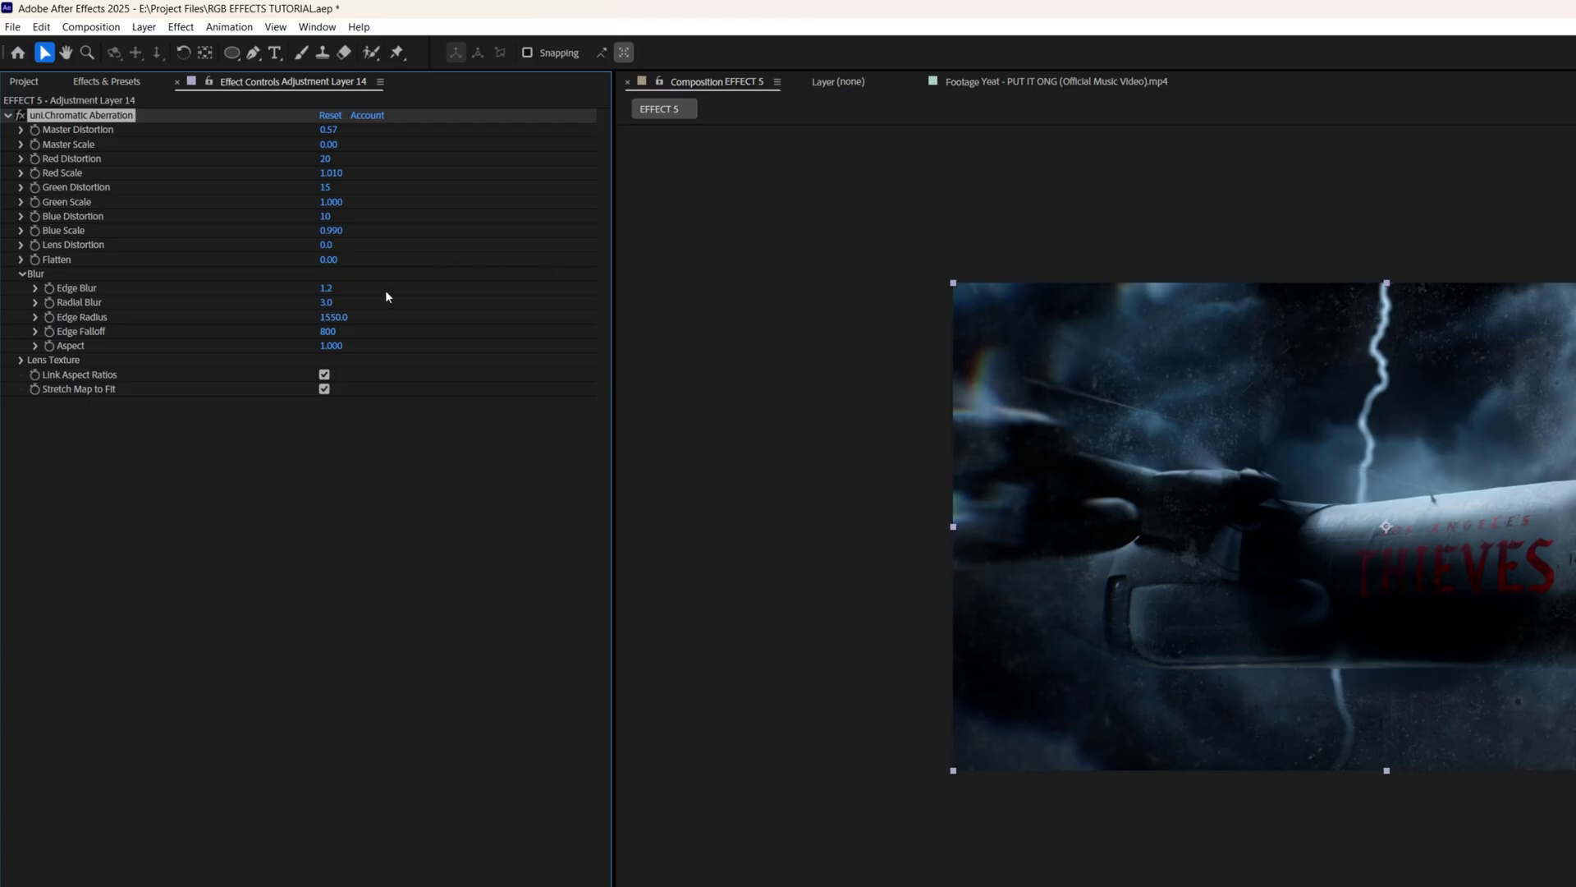
# Try the Bokeh, Dried, Smudges and Water Drops options for the chromatic aberration's Lens Texture
pyautogui.click(21, 359)
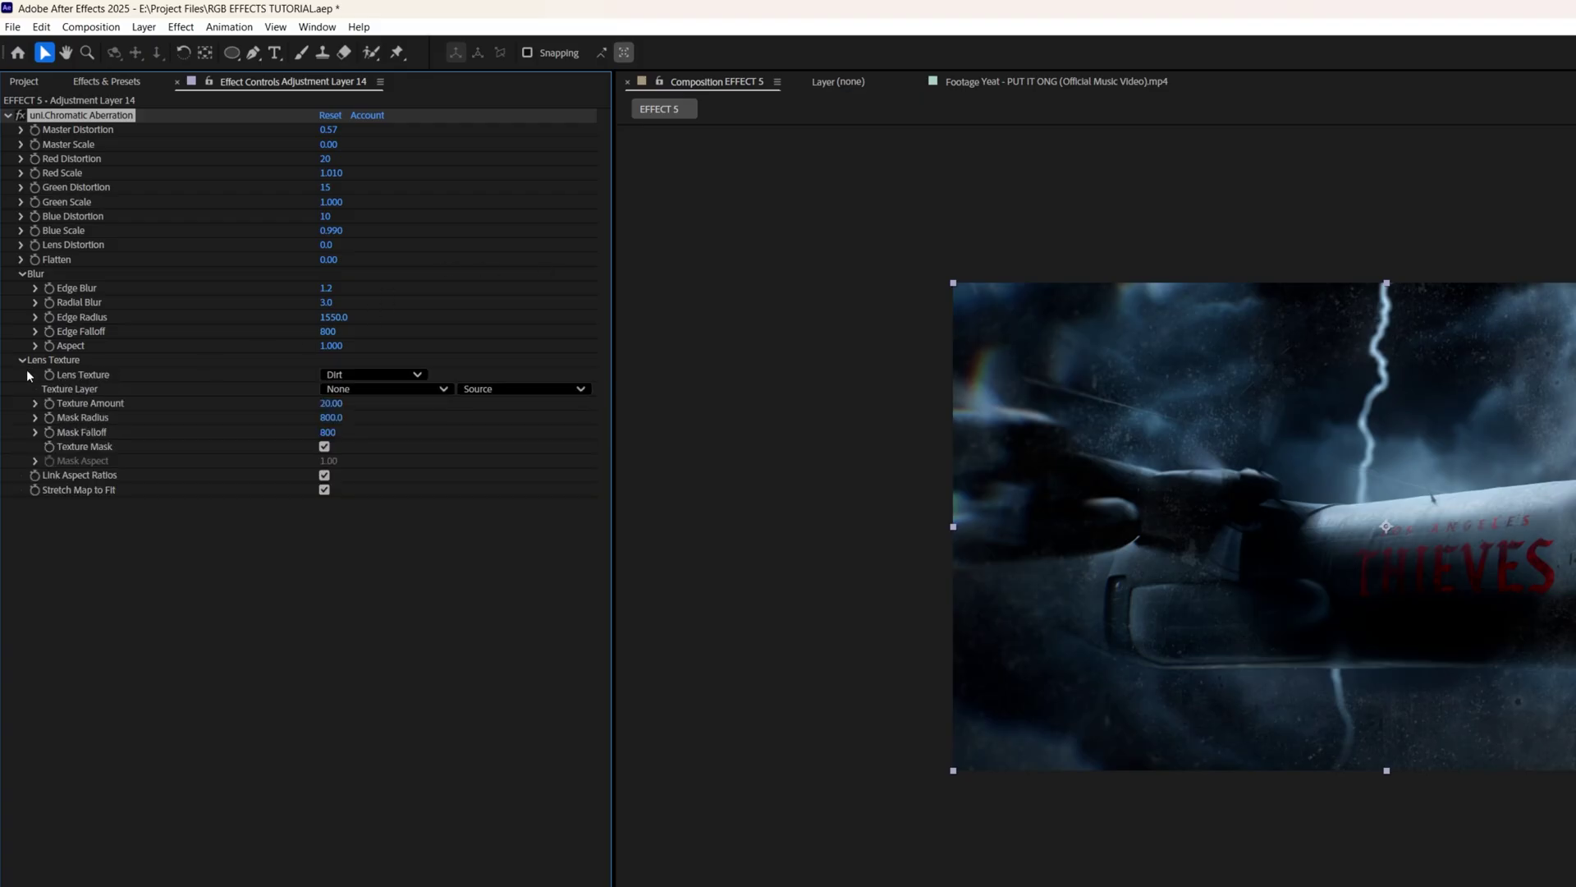
pyautogui.click(374, 374)
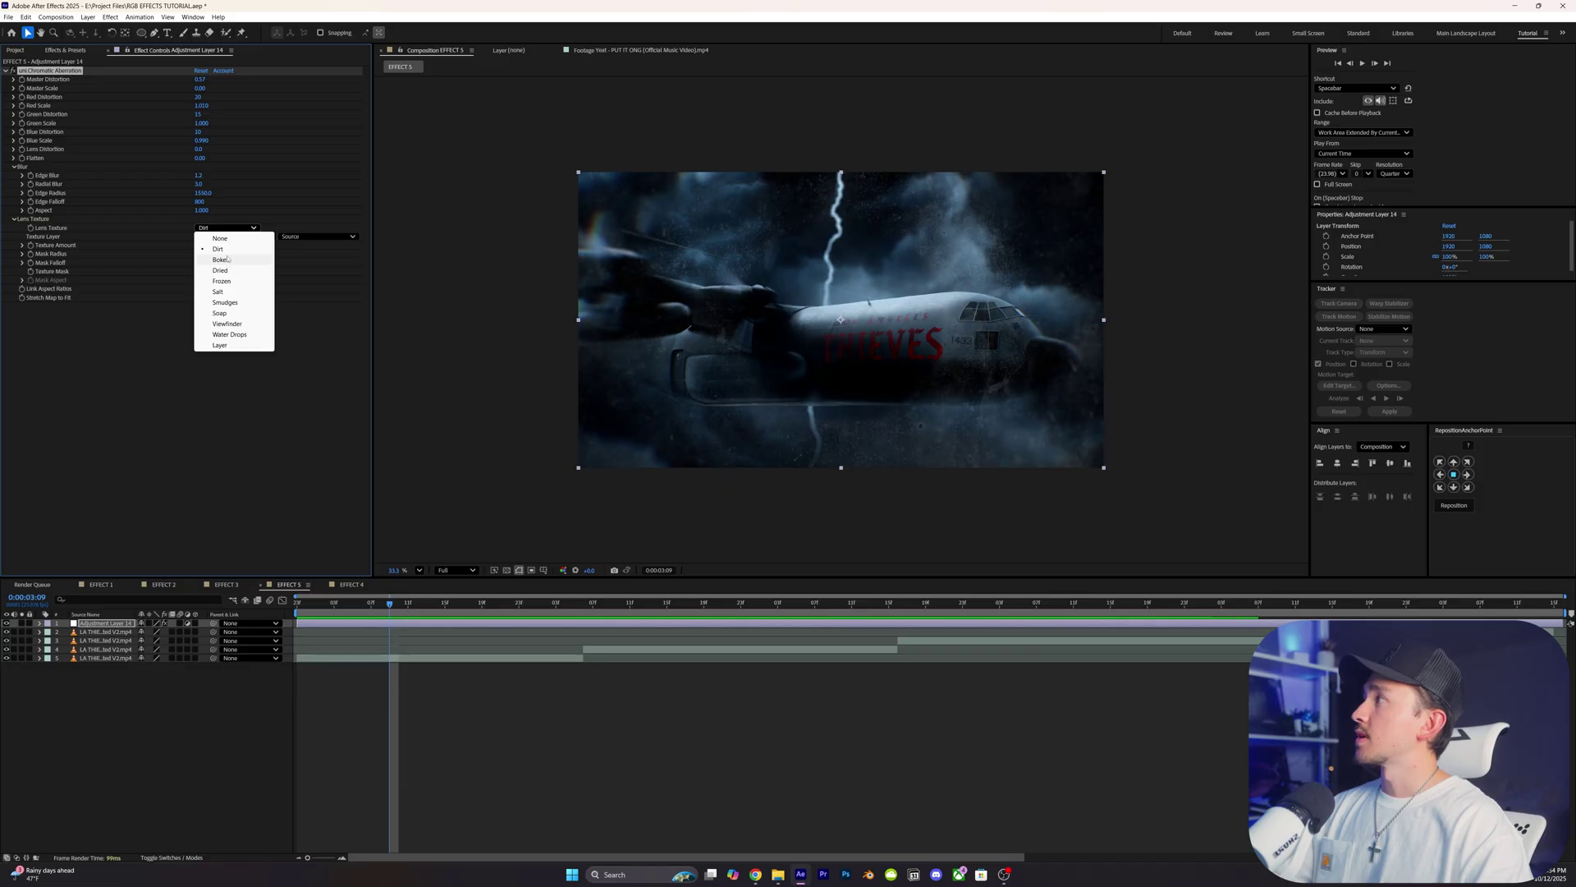
pyautogui.click(364, 427)
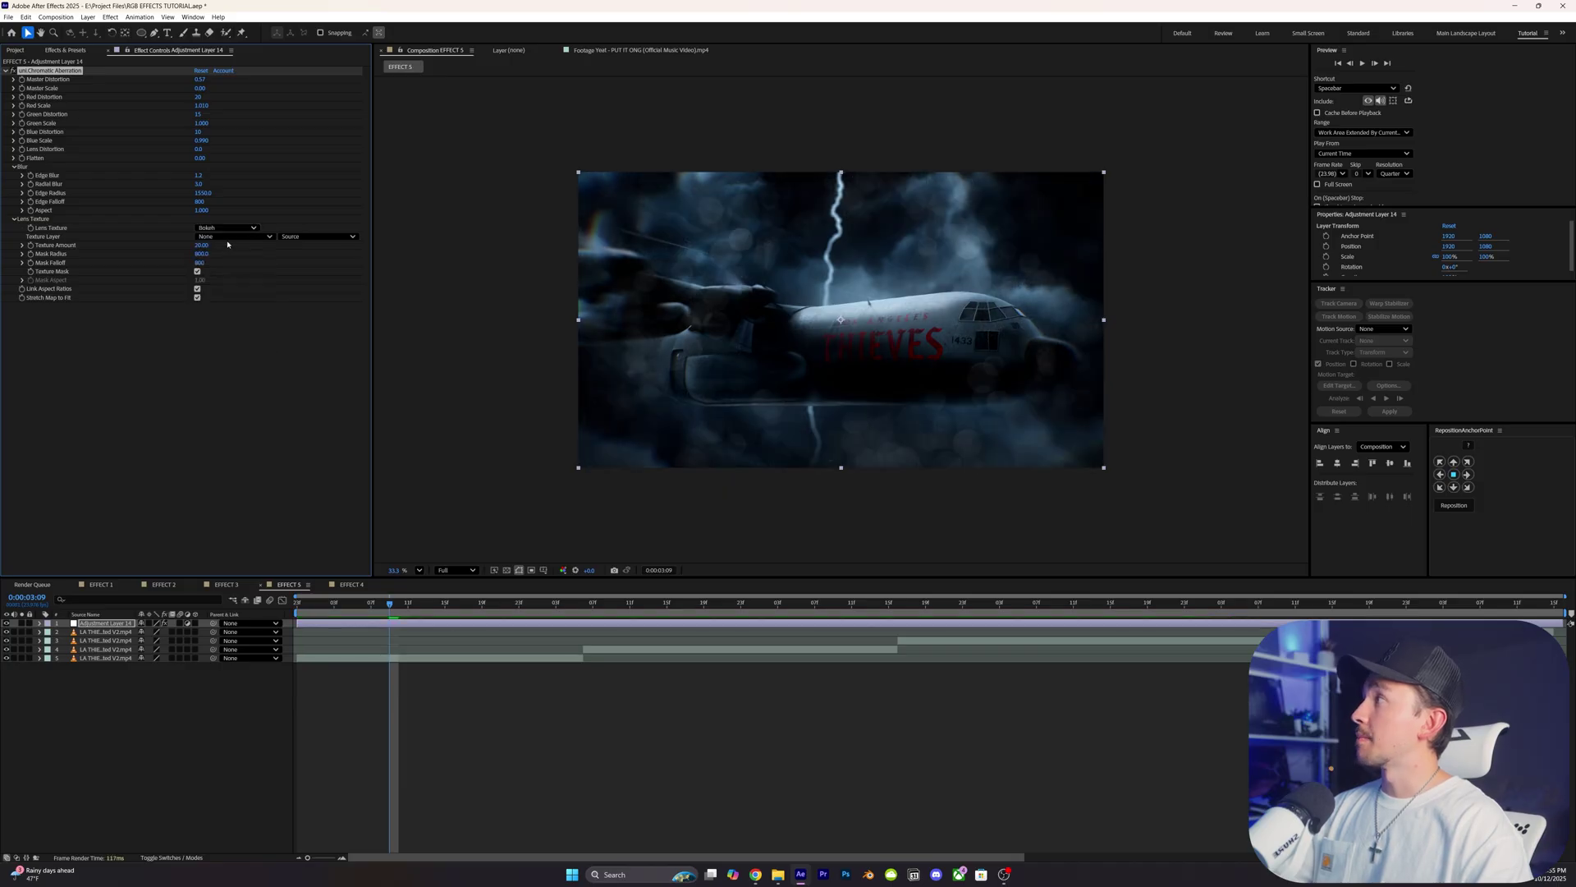
pyautogui.click(371, 376)
pyautogui.click(220, 271)
pyautogui.click(226, 227)
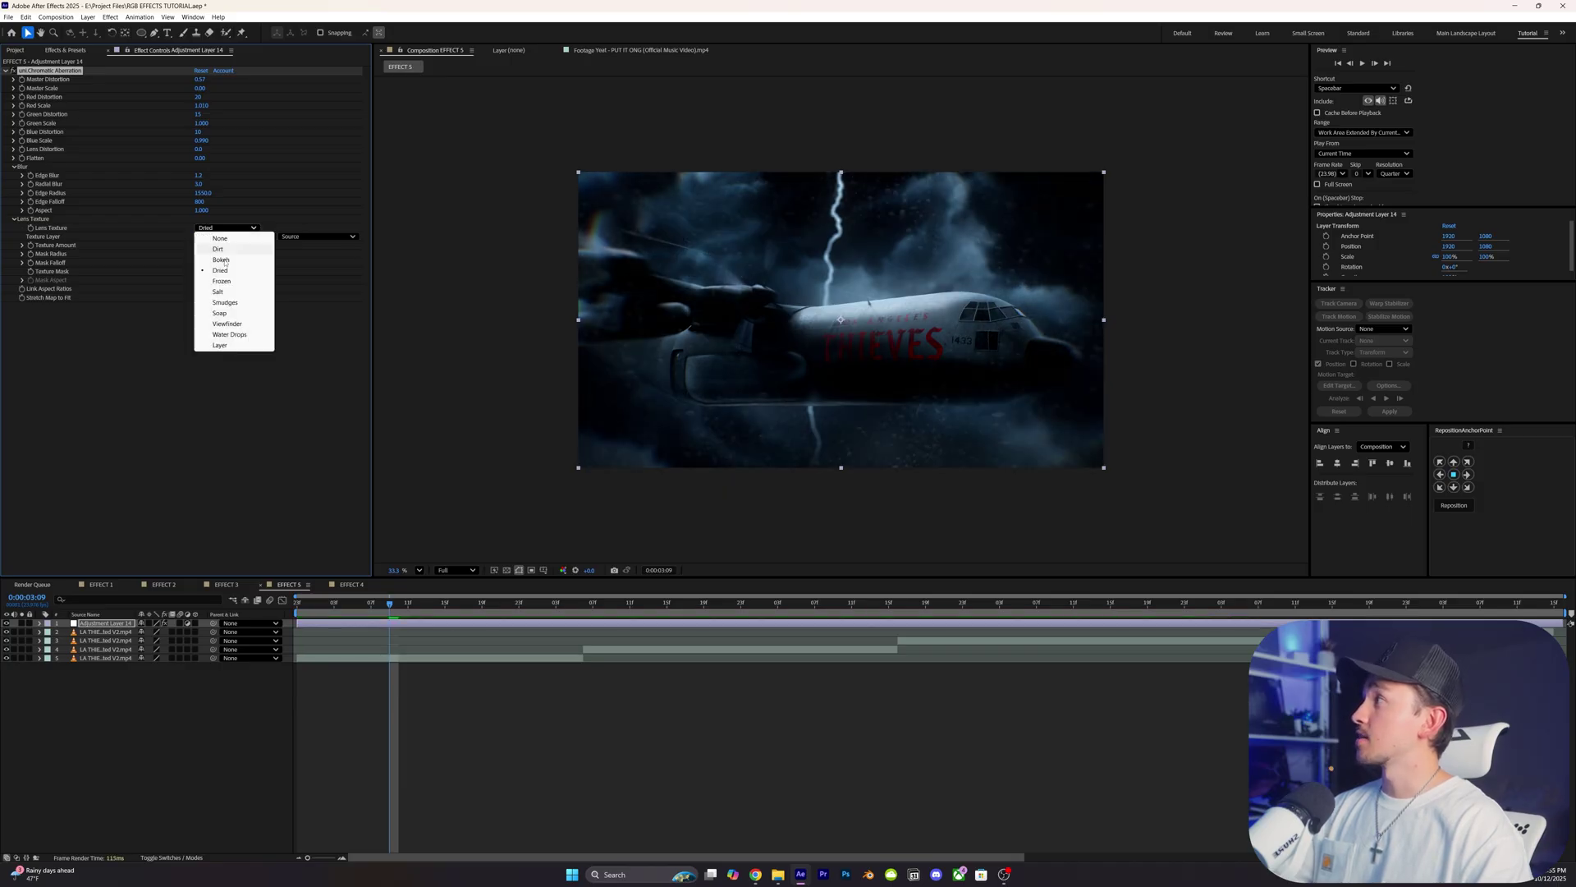
pyautogui.click(224, 303)
pyautogui.click(226, 228)
pyautogui.click(227, 339)
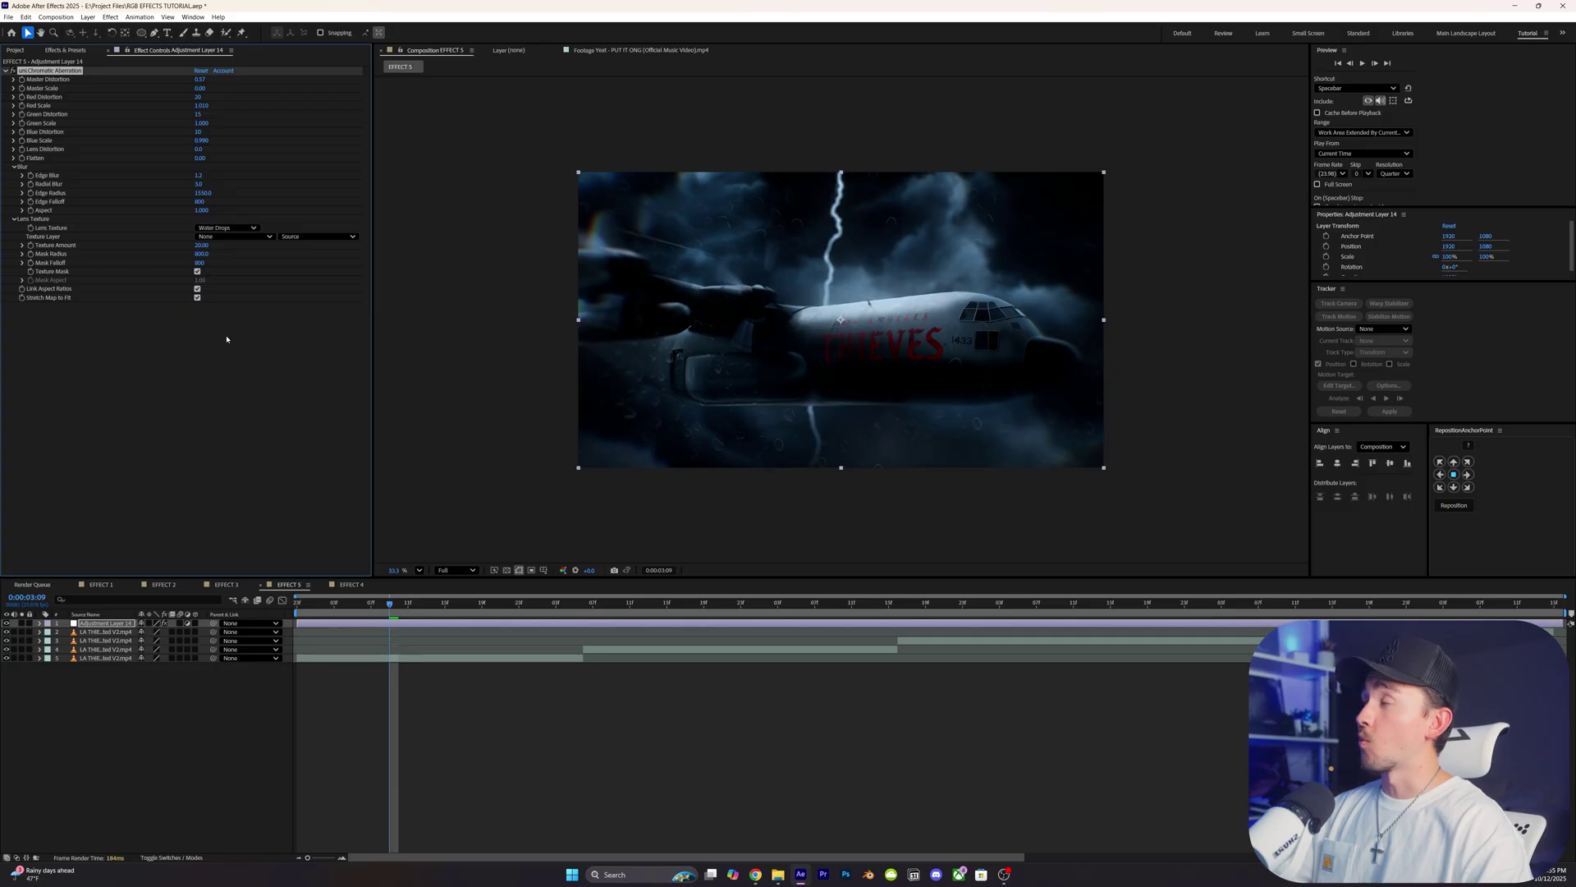
pyautogui.click(218, 232)
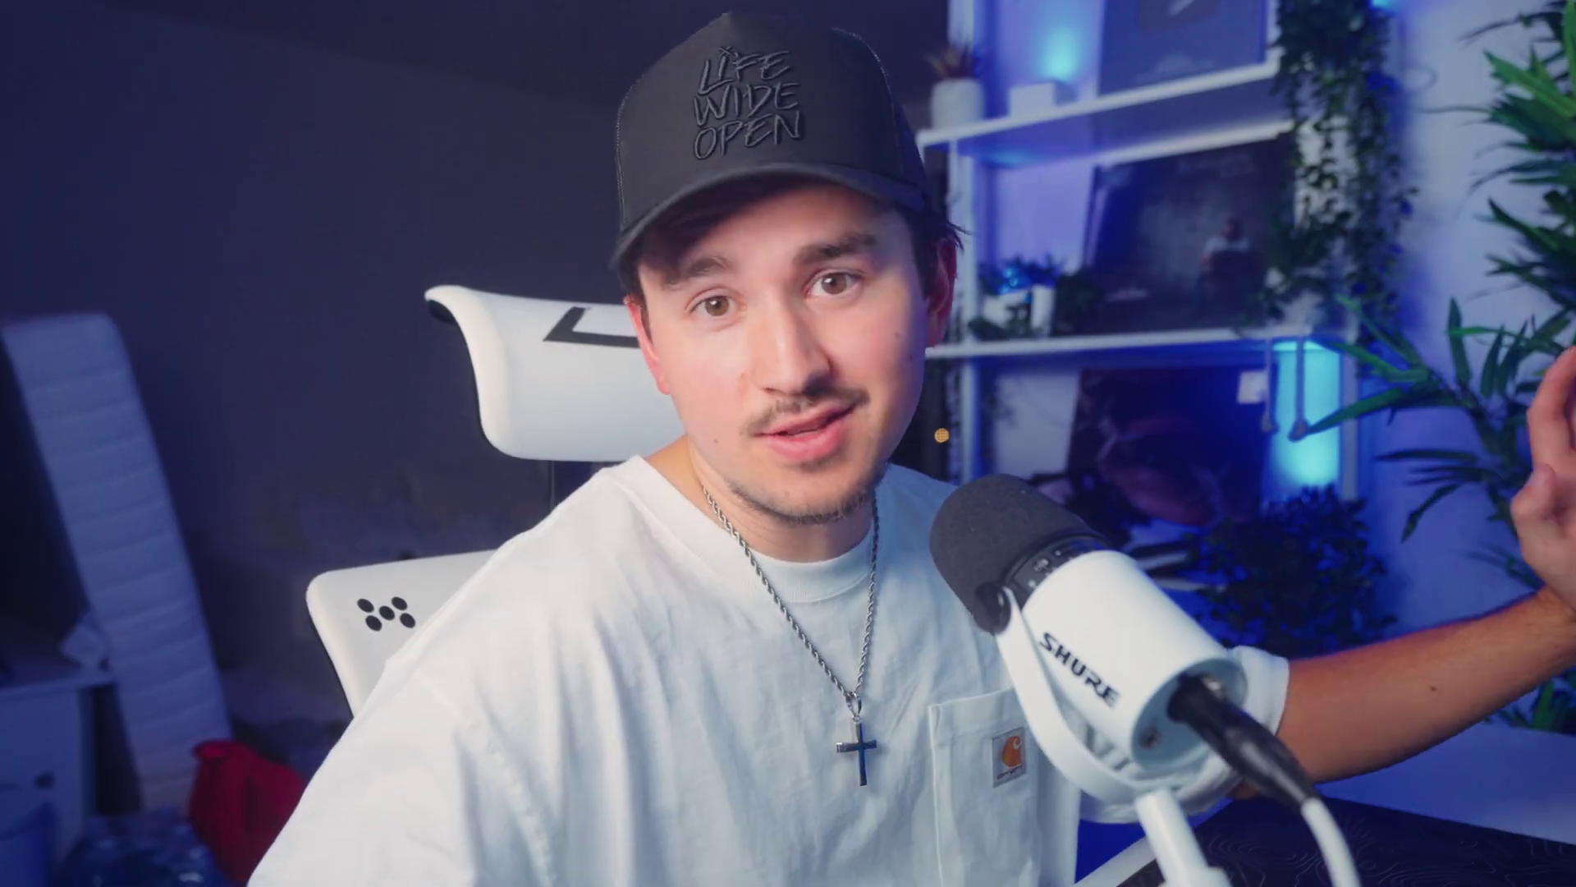